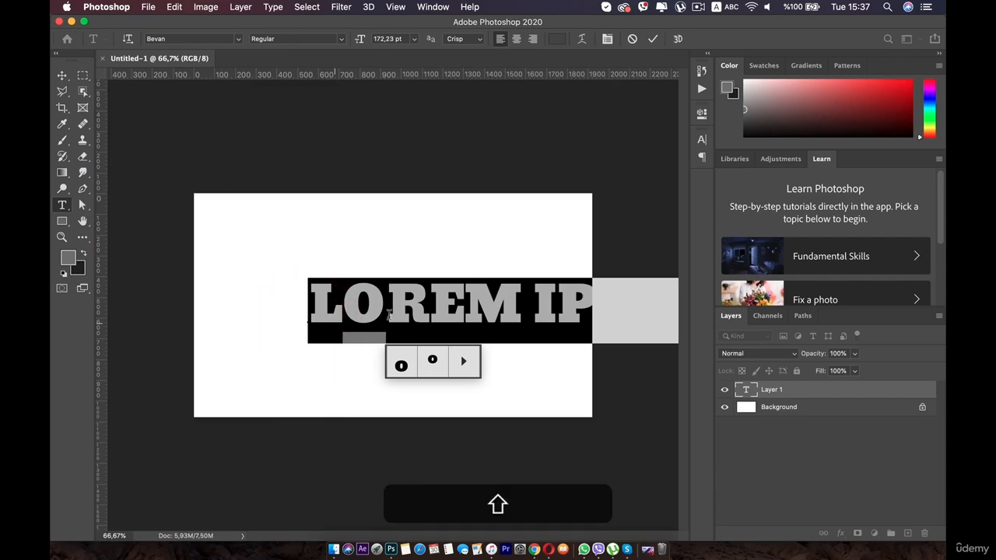
Replace the placeholder text with GOLDEN and move it to the centre of the canvas.
{"action": "type", "text": "GOLDEN"}
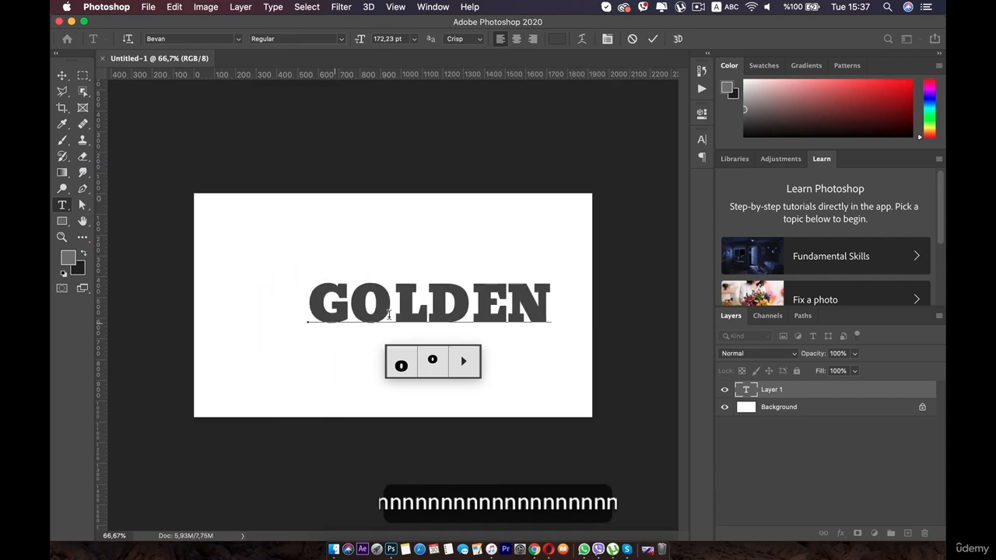
{"action": "left_click", "coordinate": [61, 75]}
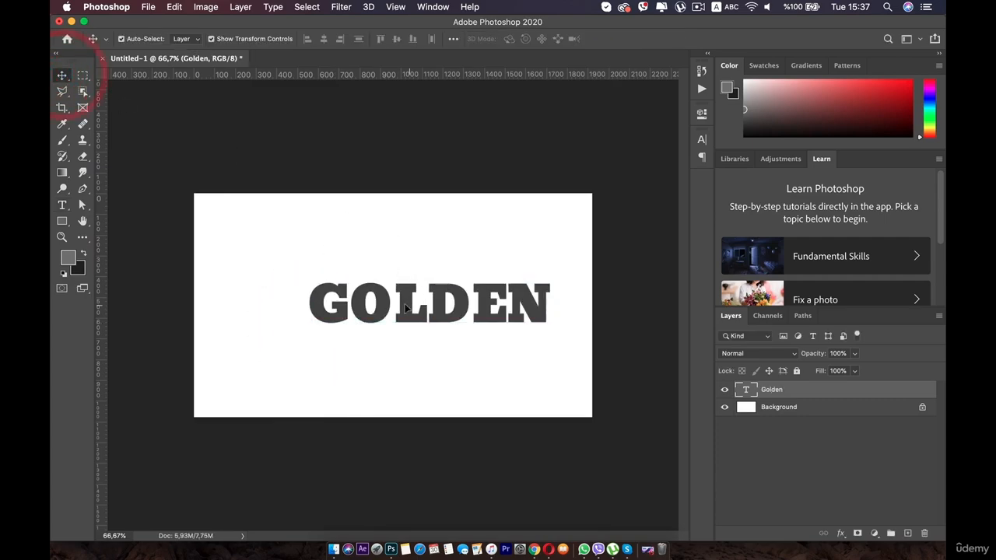
{"action": "left_click_drag", "start_coordinate": [408, 309], "coordinate": [364, 303]}
{"action": "left_click", "coordinate": [738, 424]}
{"action": "scroll", "coordinate": [347, 341], "scroll_direction": "up", "scroll_amount": 3}
{"action": "left_click", "coordinate": [853, 464]}
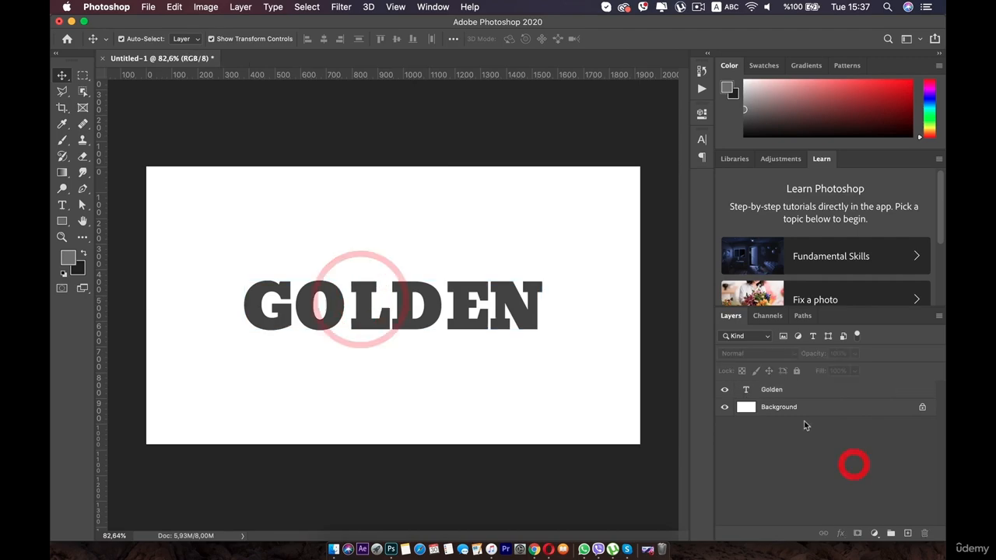
Duplicate the Golden text layer and rename the copy as Main Bevel.
{"action": "left_click", "coordinate": [801, 389]}
{"action": "key", "text": "super+j"}
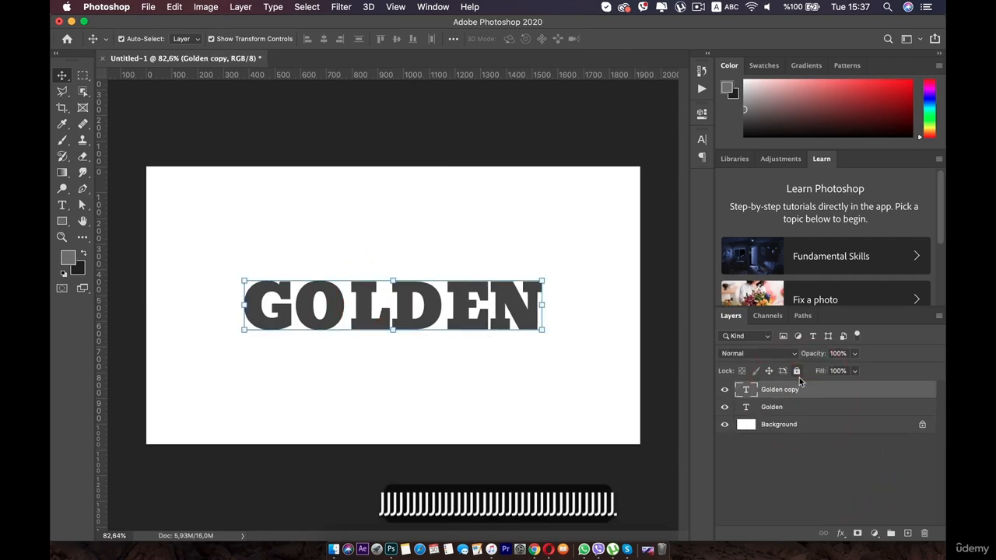
{"action": "double_click", "coordinate": [792, 389]}
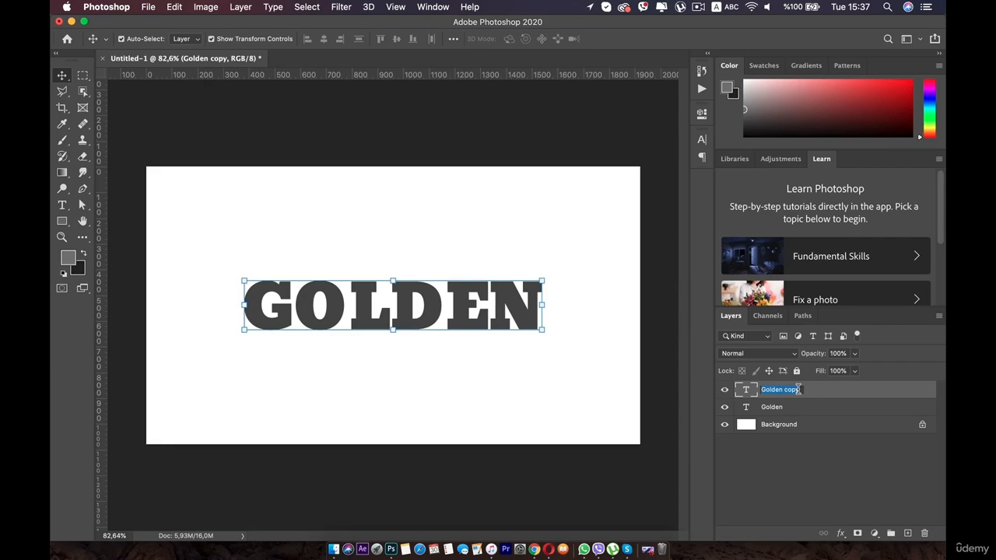
{"action": "type", "text": "Main B"}
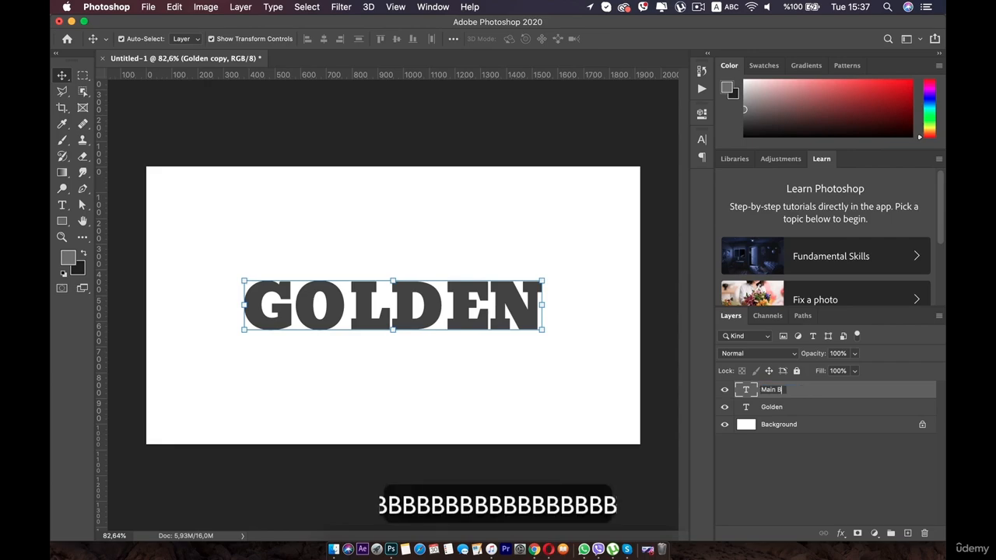
{"action": "type", "text": "evel"}
{"action": "key", "text": "Return"}
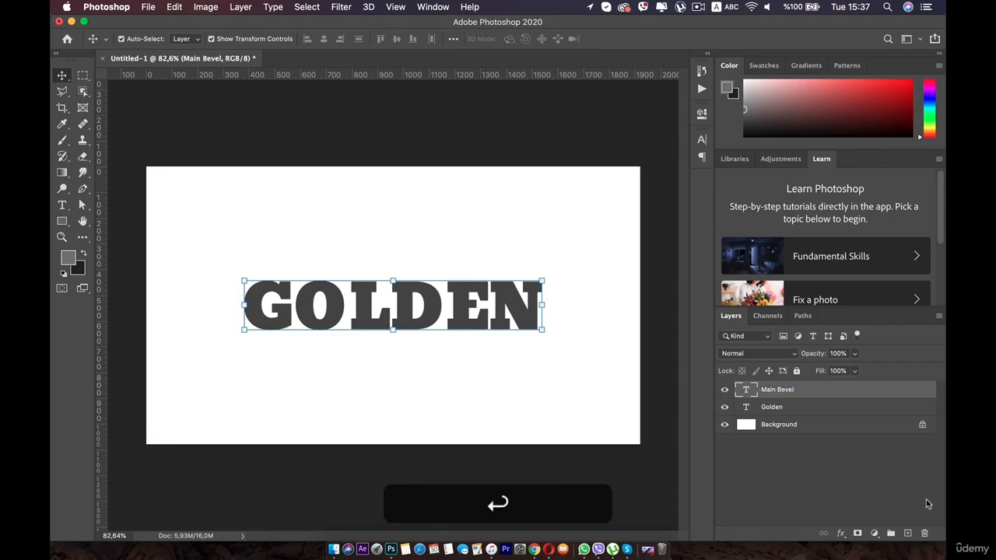
Add a Stroke effect to the Main Bevel layer with solid colour fbd759 as fill, and copy that hex code.
{"action": "double_click", "coordinate": [872, 389]}
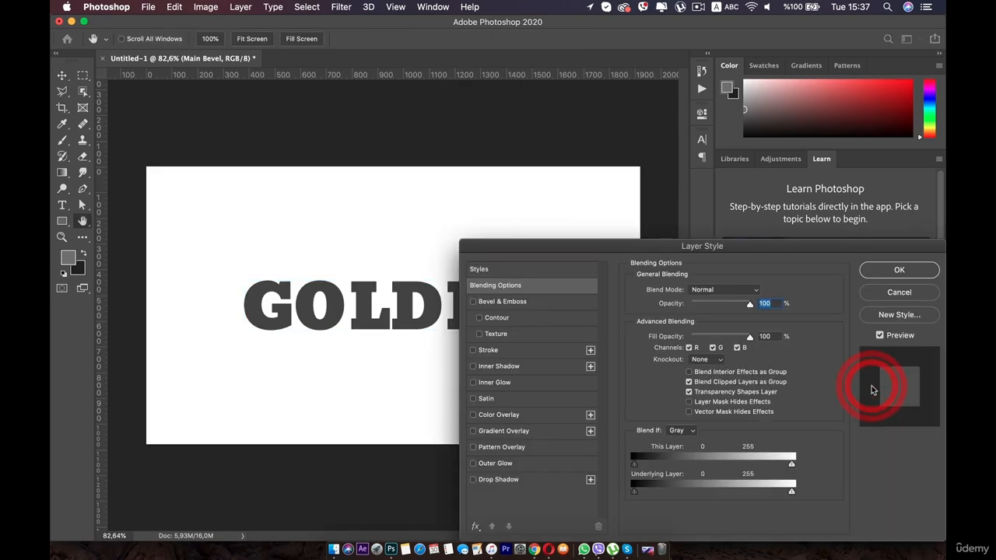
{"action": "left_click", "coordinate": [490, 351]}
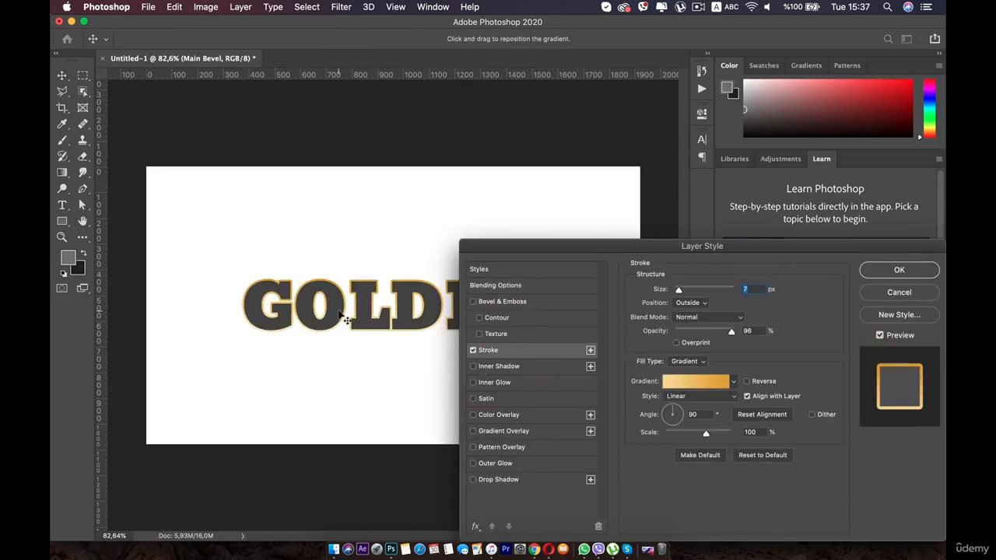
{"action": "left_click", "coordinate": [684, 361]}
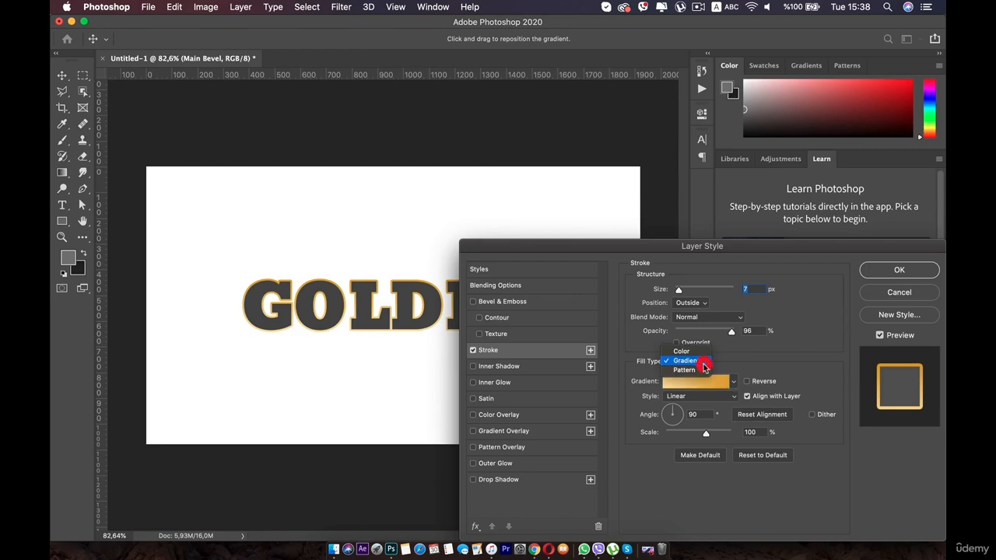
{"action": "left_click", "coordinate": [682, 351]}
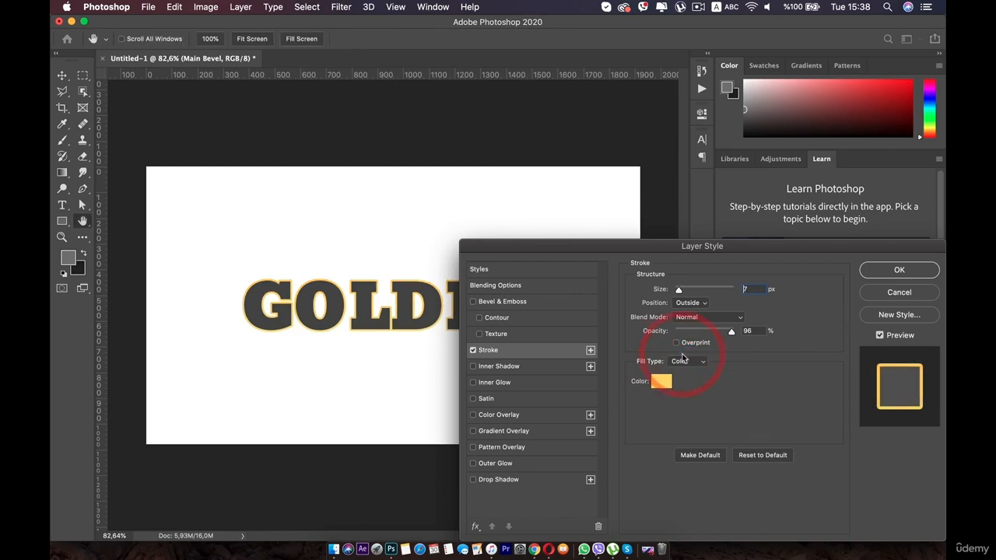
{"action": "left_click", "coordinate": [659, 383]}
{"action": "left_click_drag", "start_coordinate": [605, 287], "coordinate": [601, 286]}
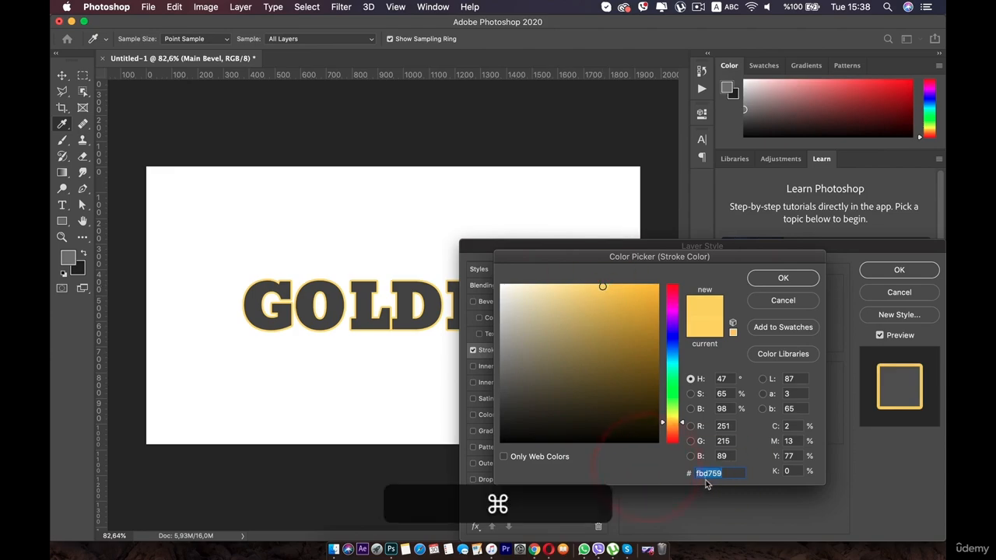
{"action": "key", "text": "super+c"}
{"action": "left_click", "coordinate": [800, 282]}
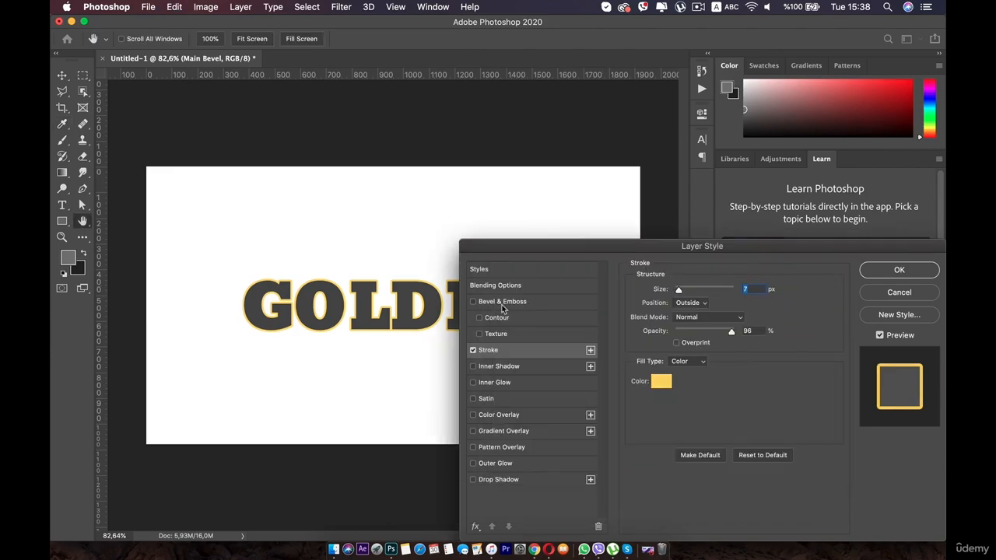
Enable Bevel & Emboss on the Main Bevel layer and reset its settings to default.
{"action": "left_click", "coordinate": [501, 303]}
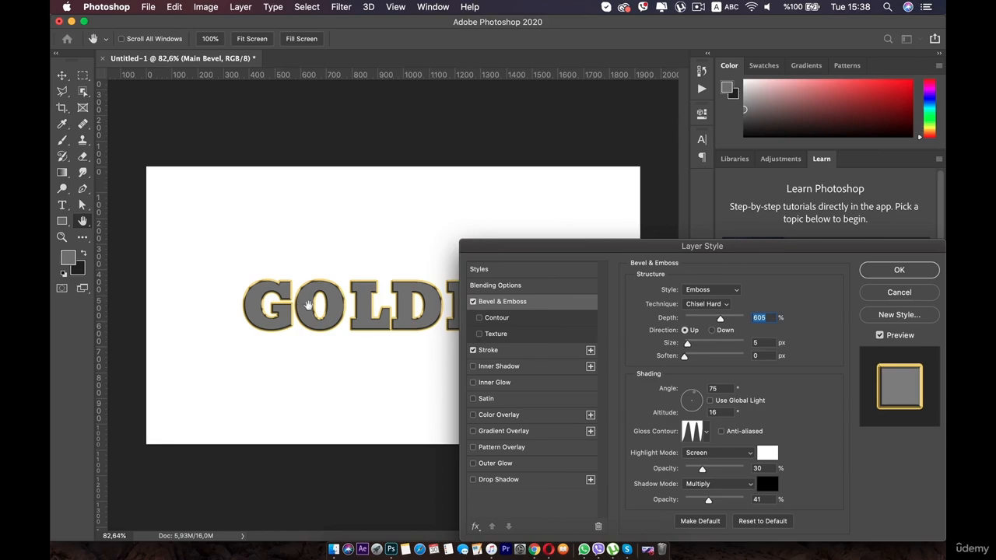
{"action": "left_click_drag", "start_coordinate": [665, 257], "coordinate": [750, 185]}
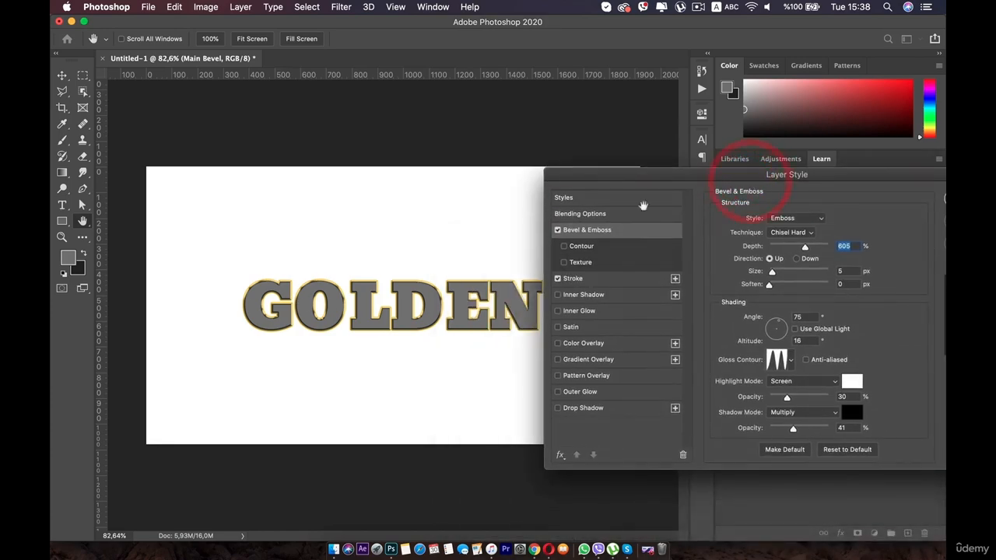
{"action": "left_click_drag", "start_coordinate": [818, 176], "coordinate": [683, 159]}
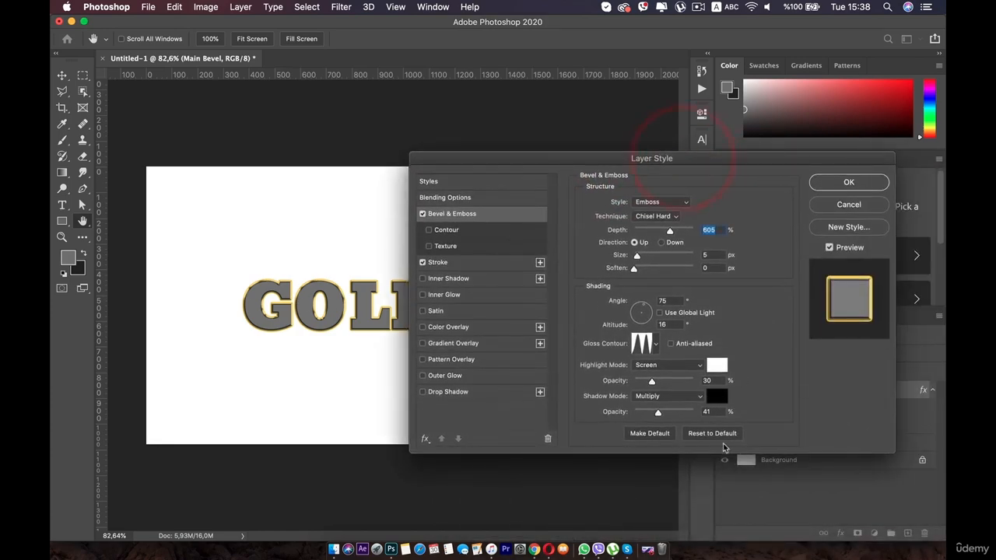
{"action": "left_click", "coordinate": [711, 433]}
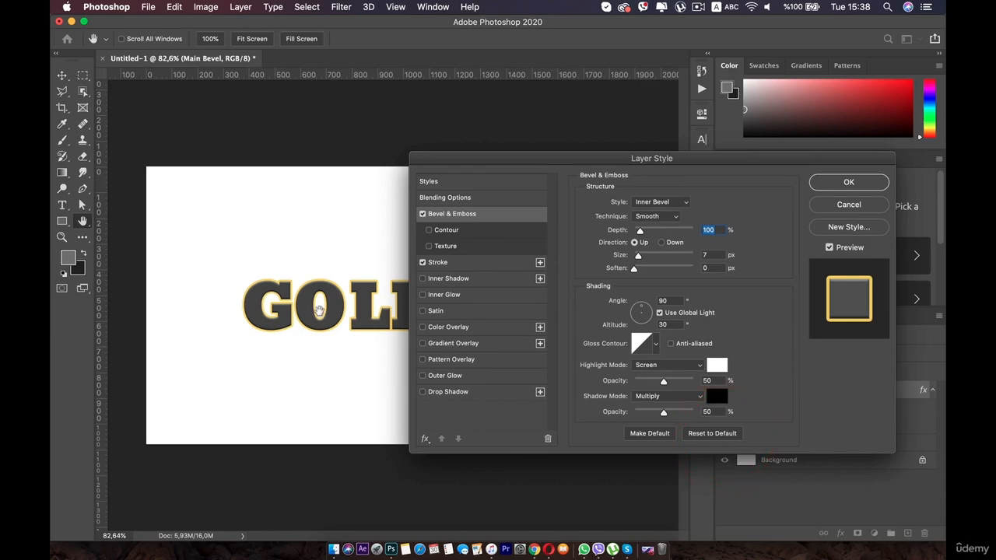
{"action": "key", "text": "super+plus"}
{"action": "key", "text": "super+plus"}
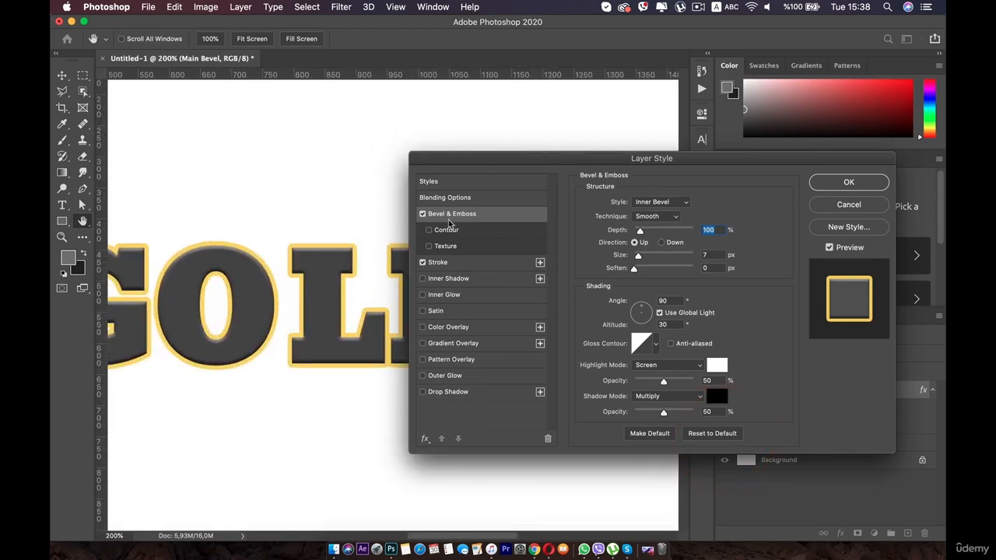
Set the bevel style to Stroke Emboss with a depth of 100% and a size of 9 px.
{"action": "left_click", "coordinate": [656, 201]}
{"action": "left_click", "coordinate": [657, 226]}
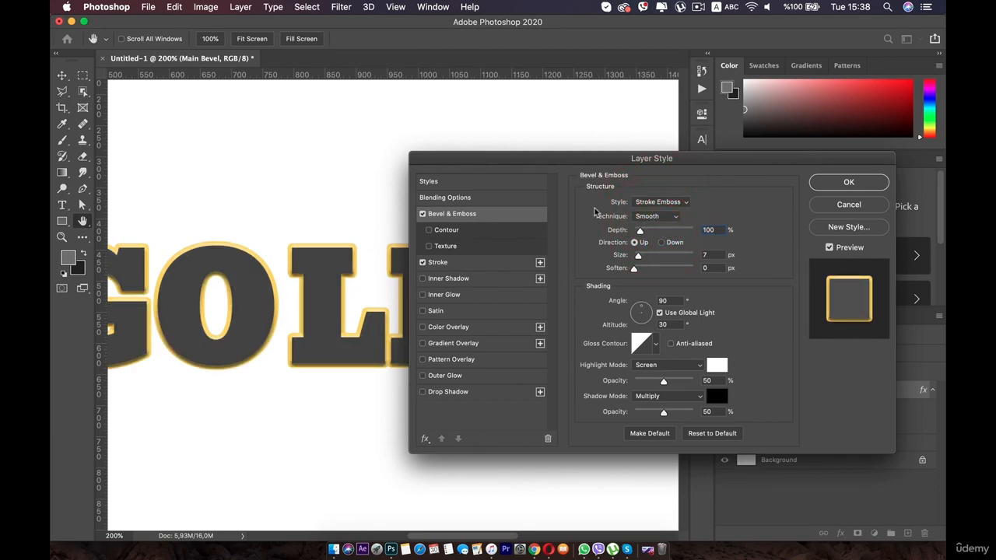
{"action": "mouse_move", "coordinate": [640, 232]}
{"action": "left_mouse_down"}
{"action": "mouse_move", "coordinate": [646, 260]}
{"action": "mouse_move", "coordinate": [641, 230]}
{"action": "left_mouse_up"}
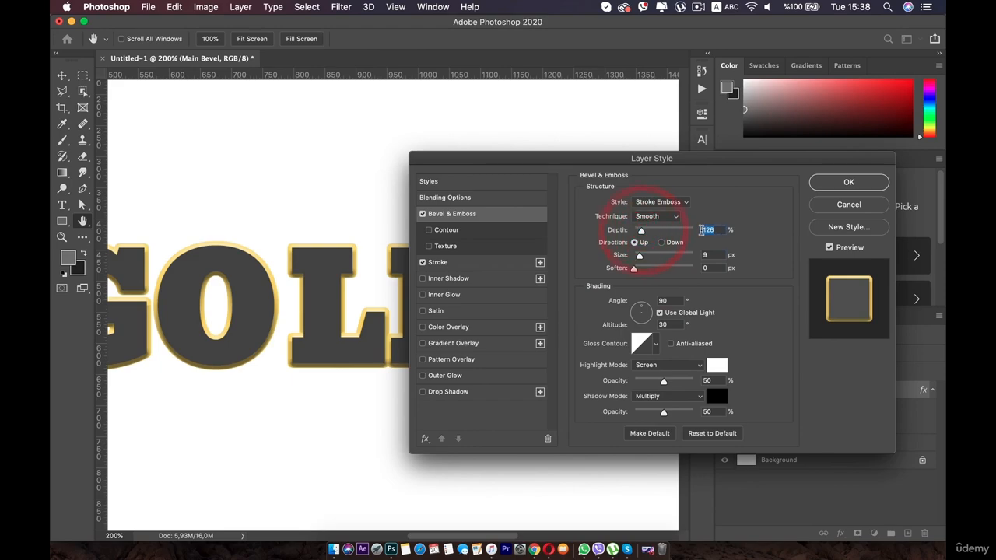
{"action": "type", "text": "100"}
{"action": "left_click", "coordinate": [735, 272]}
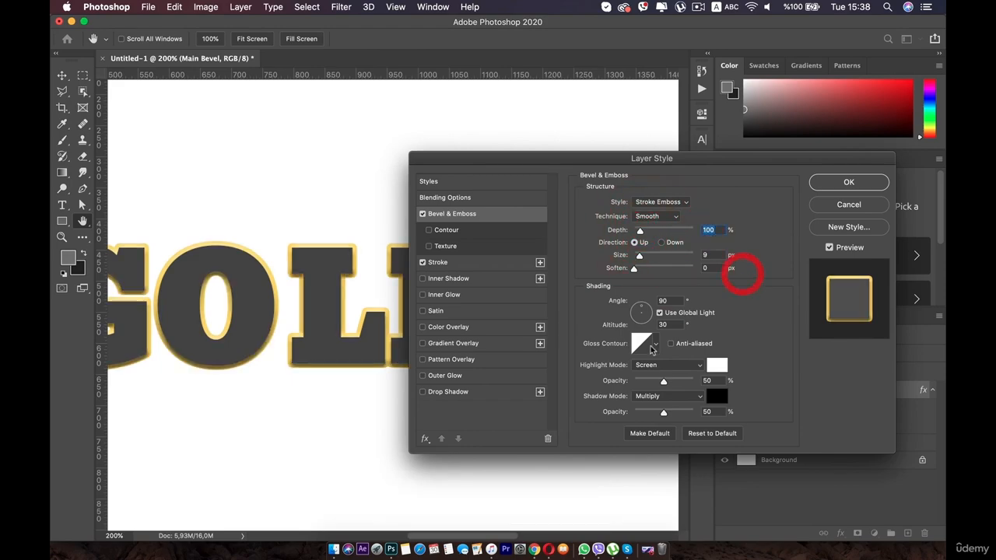
Choose the multi-peaked gloss contour for the bevel and set highlight opacity to 70% and shadow opacity to 65%.
{"action": "left_click", "coordinate": [656, 343]}
{"action": "left_click", "coordinate": [621, 393]}
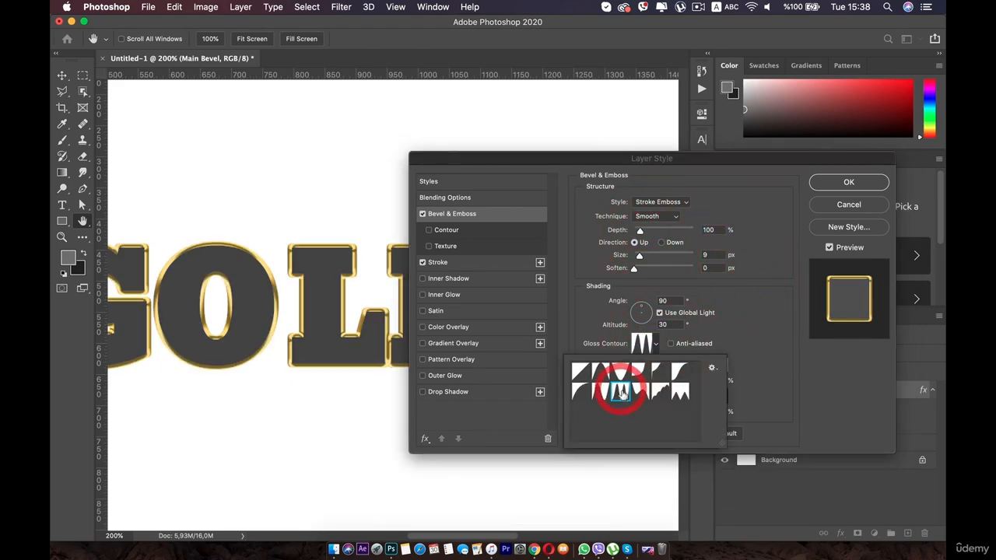
{"action": "left_click", "coordinate": [761, 334]}
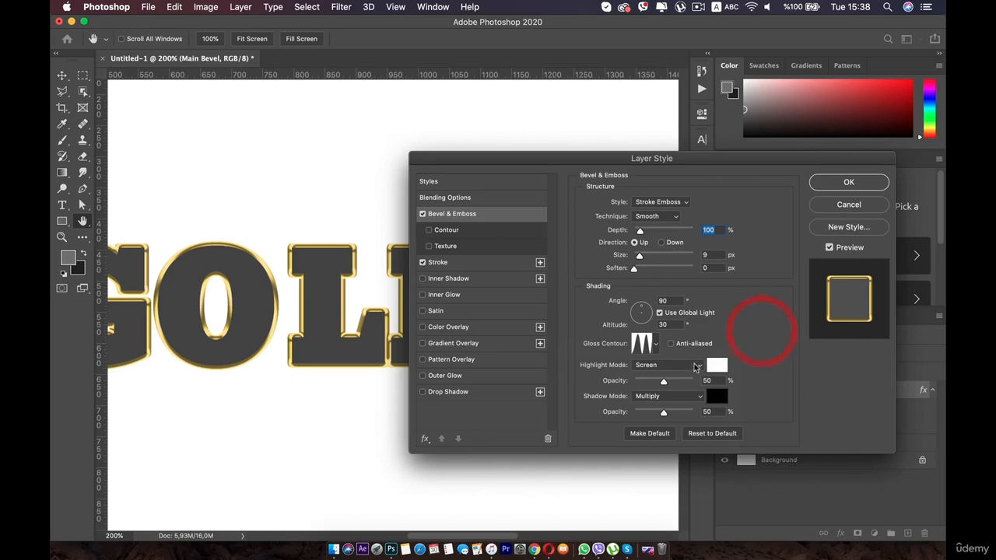
{"action": "left_click_drag", "start_coordinate": [669, 382], "coordinate": [672, 413]}
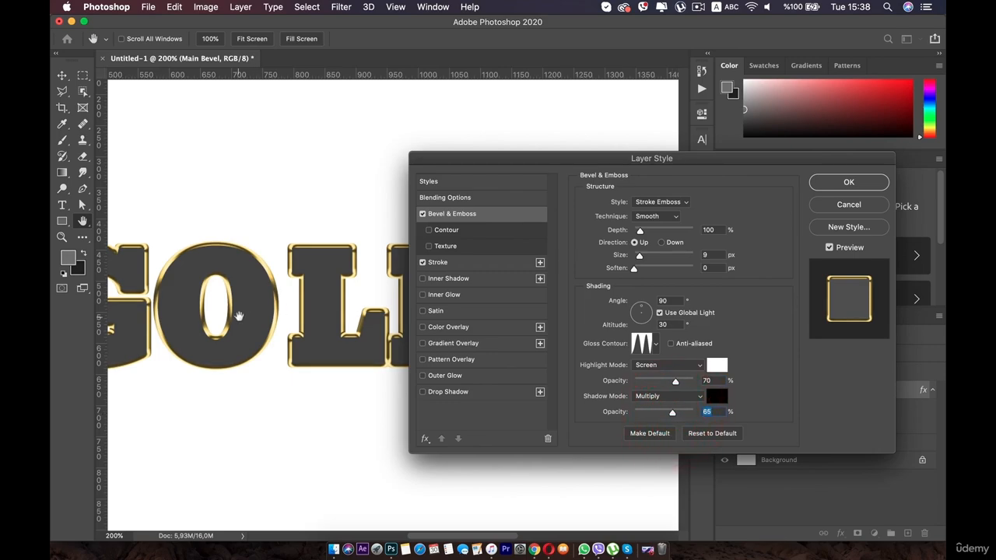
Set the stroke's size to 11 px and its opacity to 100%.
{"action": "left_click", "coordinate": [436, 265]}
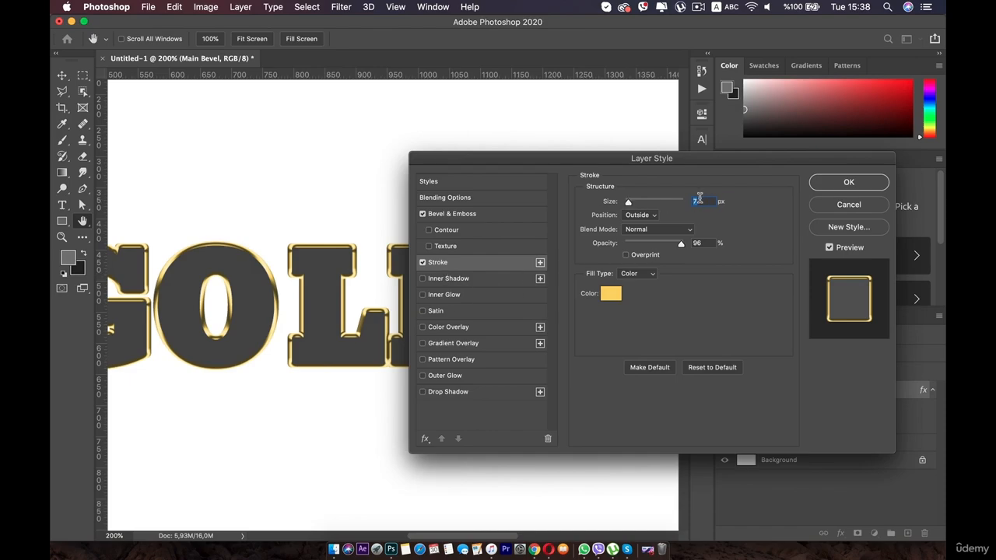
{"action": "type", "text": "11"}
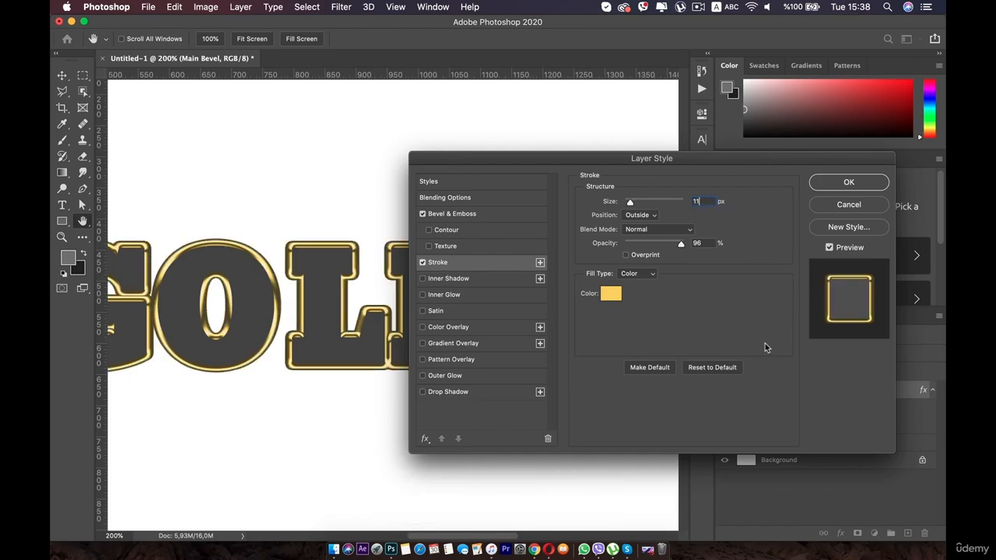
{"action": "left_click", "coordinate": [763, 344]}
{"action": "mouse_move", "coordinate": [678, 245]}
{"action": "left_mouse_down"}
{"action": "mouse_move", "coordinate": [662, 244]}
{"action": "mouse_move", "coordinate": [689, 246]}
{"action": "left_mouse_up"}
Try the Overlay blend mode on the stroke, and set it back to Normal.
{"action": "left_click", "coordinate": [657, 228]}
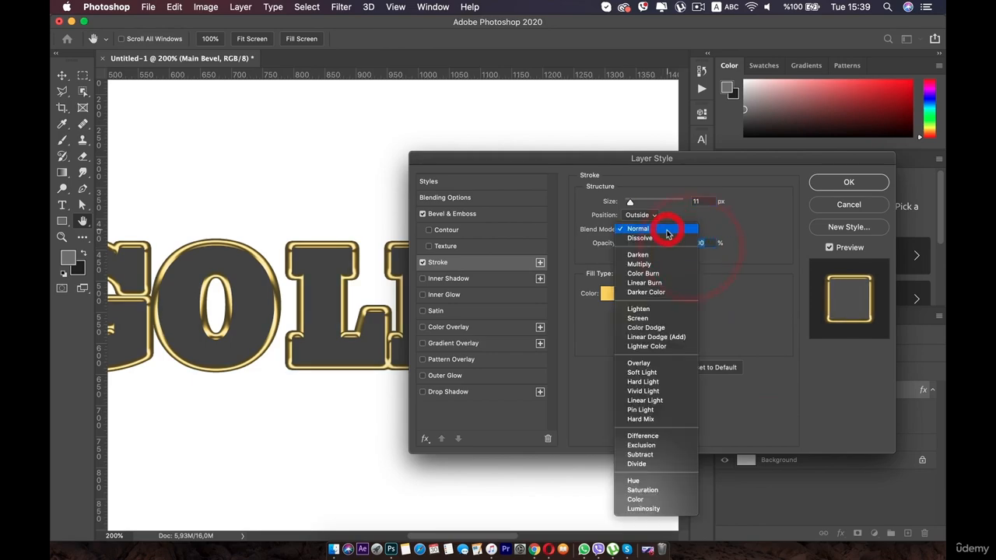
{"action": "left_click", "coordinate": [644, 363]}
{"action": "left_click", "coordinate": [644, 229]}
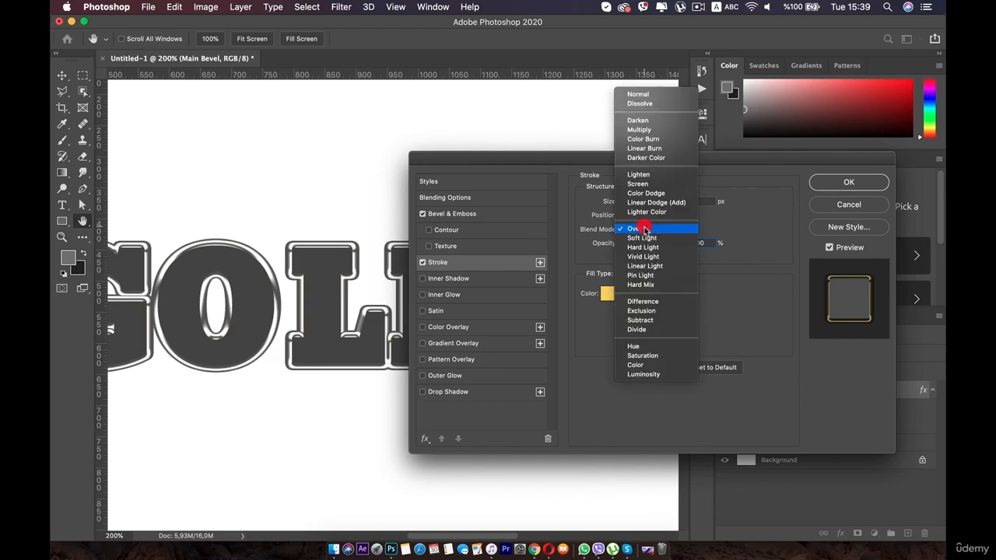
{"action": "left_click", "coordinate": [657, 94]}
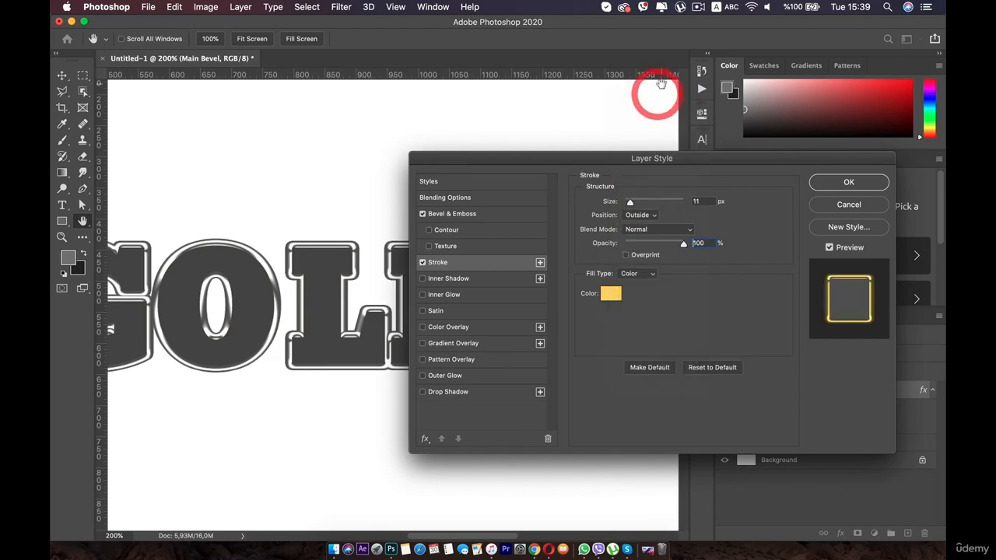
{"action": "left_click", "coordinate": [756, 336]}
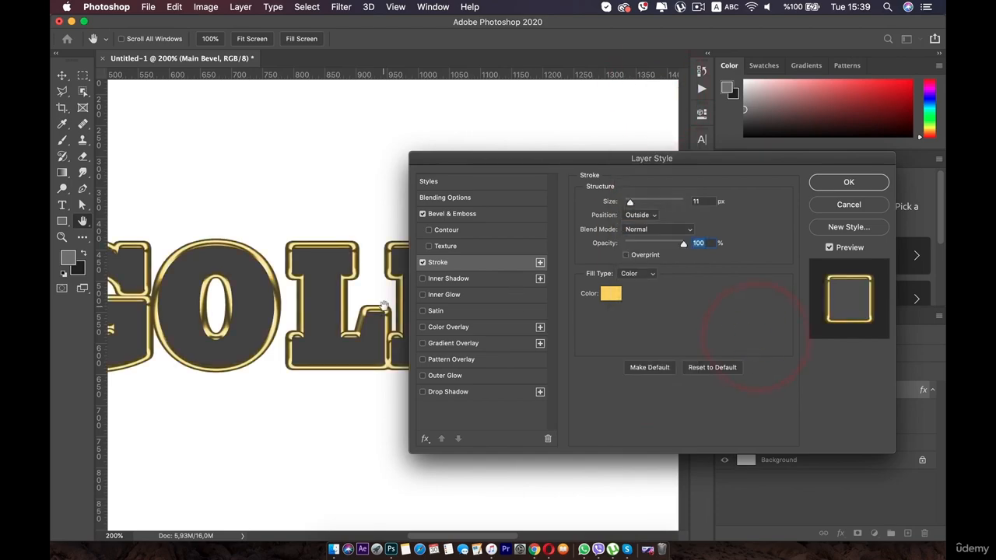
Check the gold outline on the letters and the bevel settings, and apply the layer style to Main Bevel.
{"action": "key", "text": "super+minus"}
{"action": "key", "text": "super+equal"}
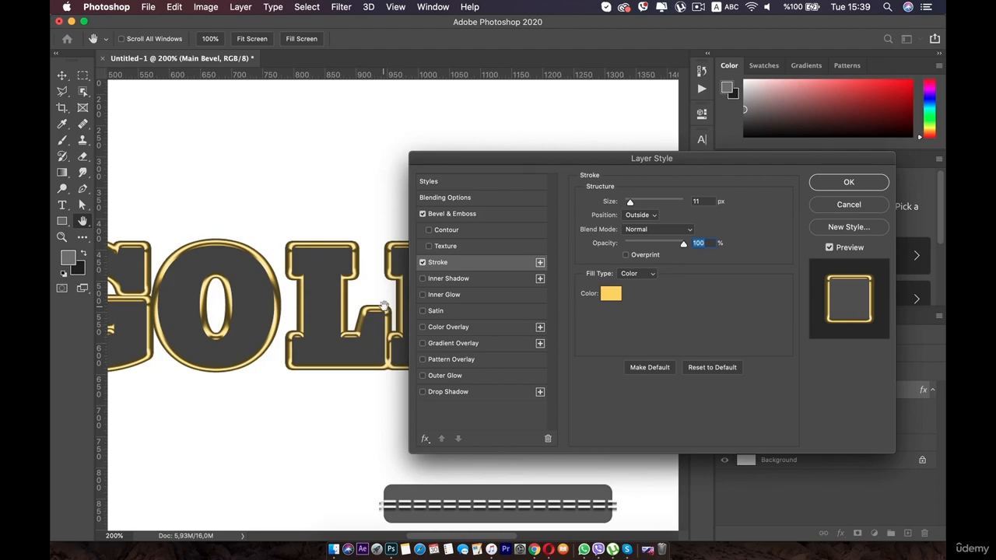
{"action": "left_click_drag", "start_coordinate": [200, 281], "coordinate": [305, 272]}
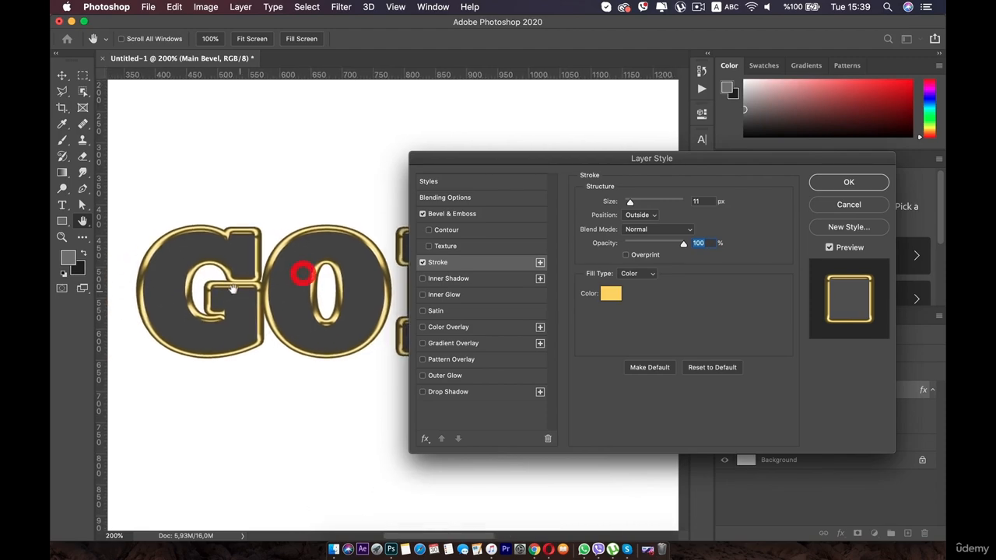
{"action": "mouse_move", "coordinate": [233, 289]}
{"action": "left_mouse_down"}
{"action": "mouse_move", "coordinate": [240, 297]}
{"action": "mouse_move", "coordinate": [235, 286]}
{"action": "left_mouse_up"}
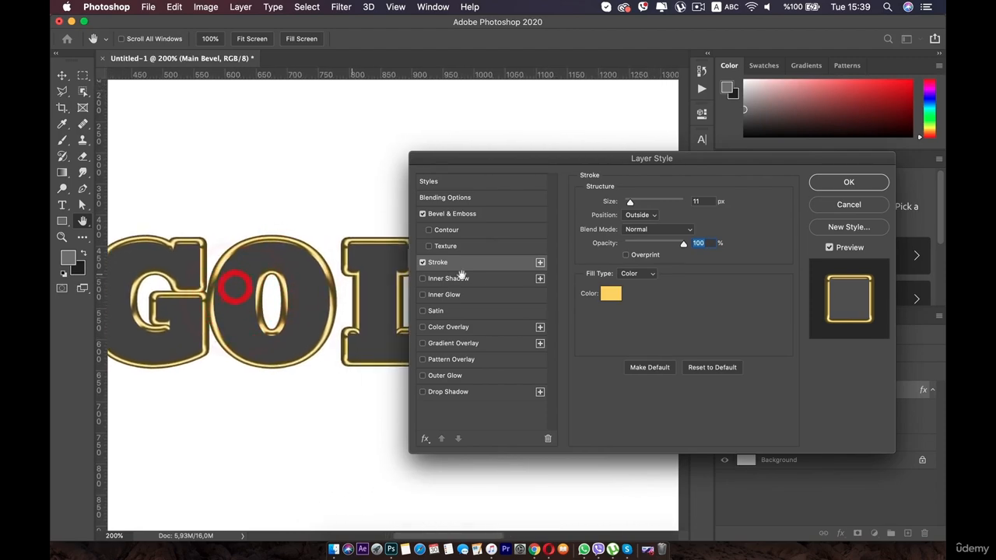
{"action": "left_click", "coordinate": [469, 211]}
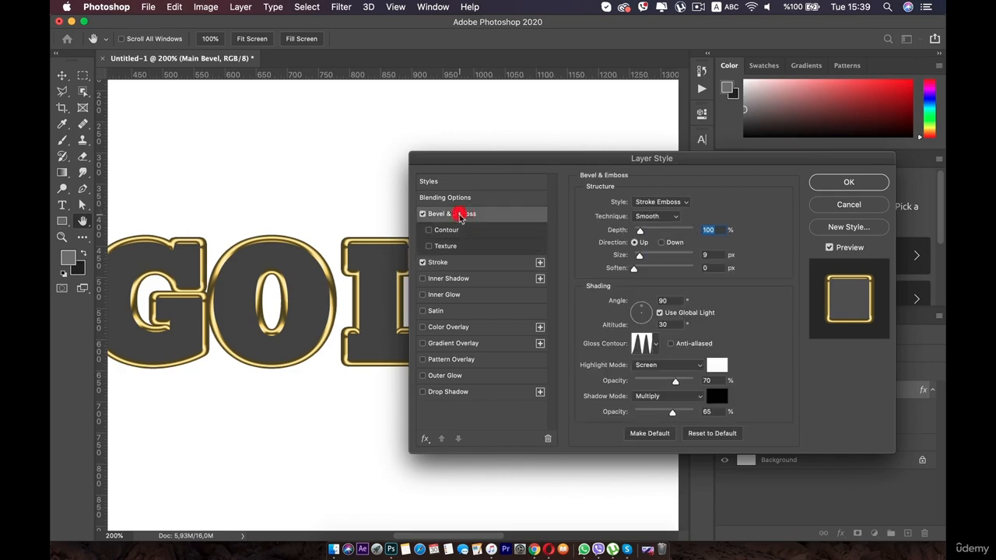
{"action": "left_click", "coordinate": [831, 184]}
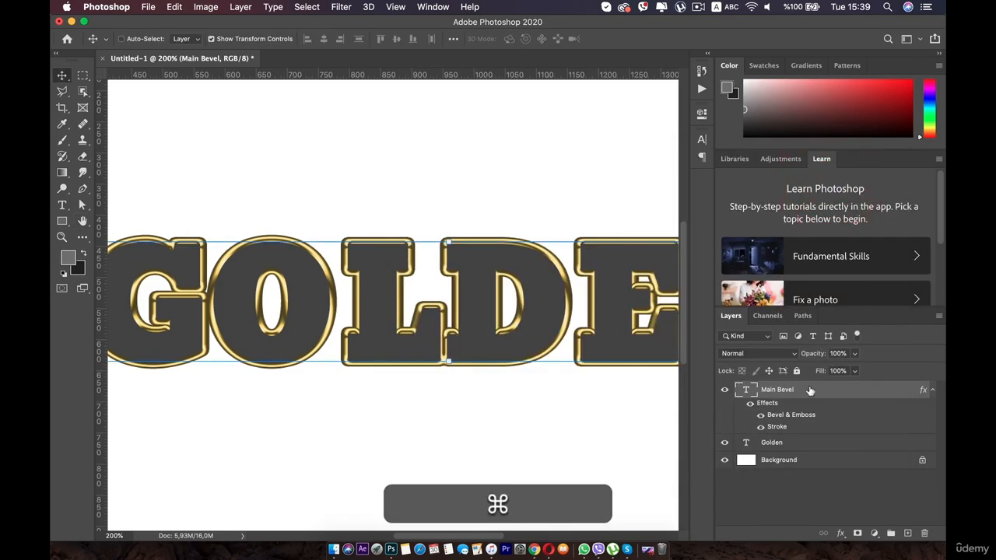
Duplicate the Main Bevel layer and rename the copy Highlight.
{"action": "key", "text": "super+j"}
{"action": "double_click", "coordinate": [785, 388]}
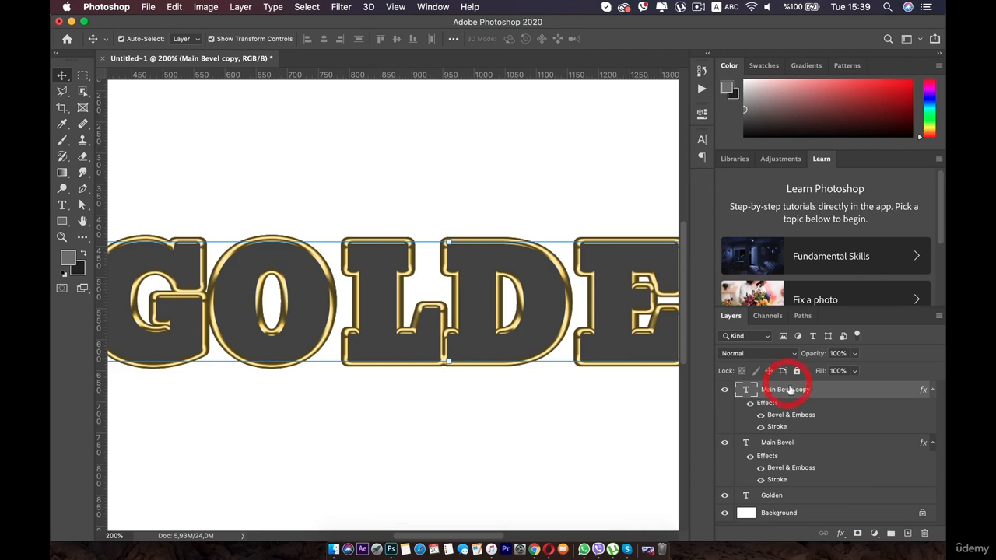
{"action": "type", "text": "High"}
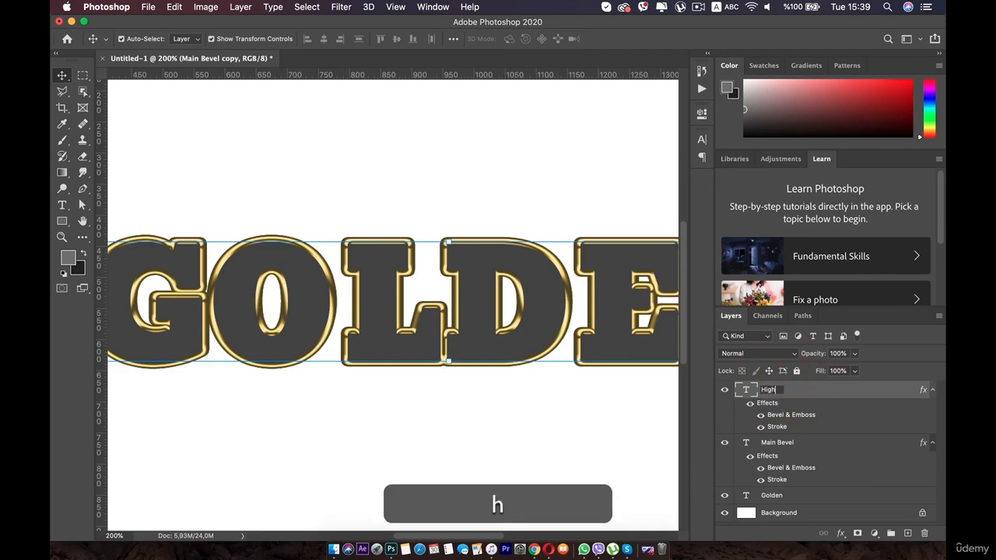
{"action": "type", "text": "light"}
{"action": "key", "text": "Return"}
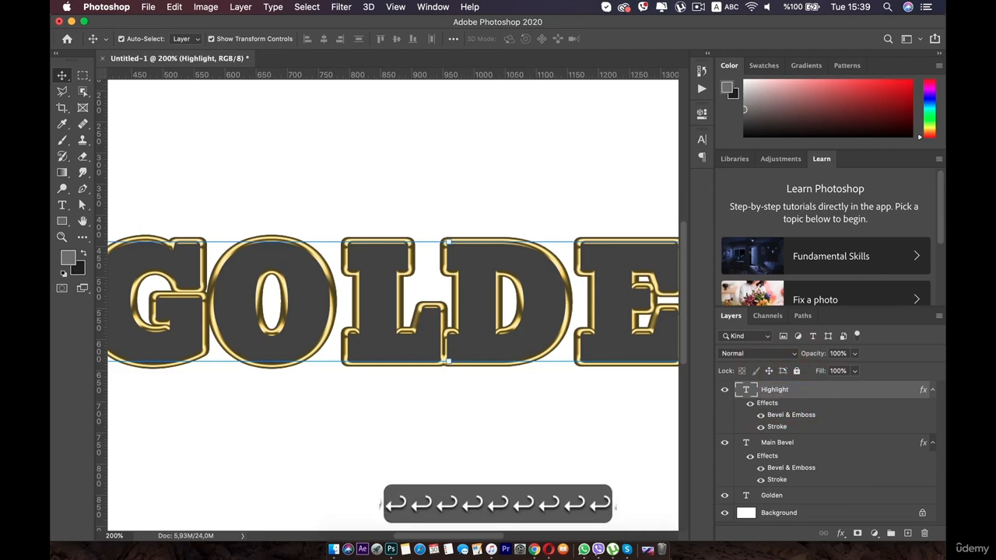
In the Highlight layer's style, set the stroke size to 5 px and the stroke opacity to 0%.
{"action": "double_click", "coordinate": [907, 392]}
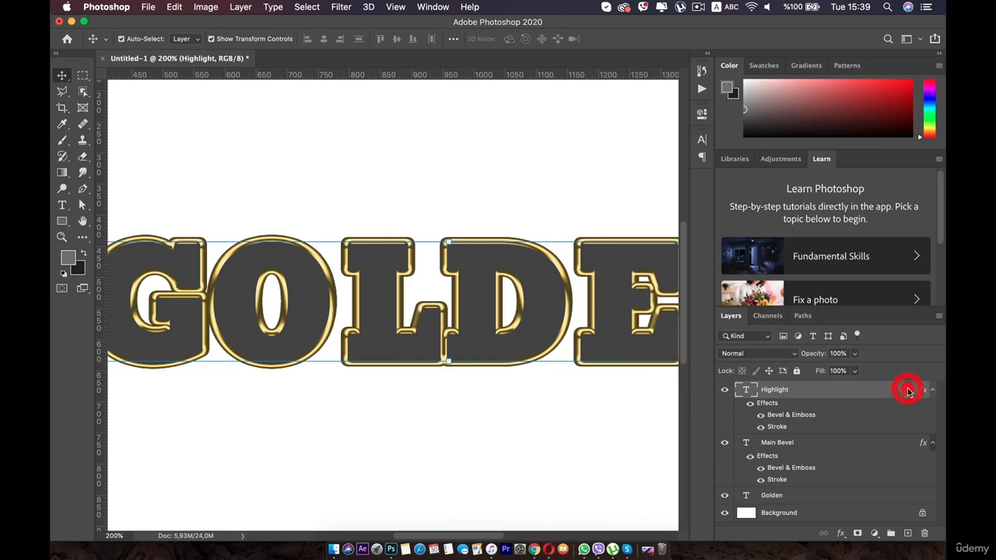
{"action": "left_click", "coordinate": [469, 263]}
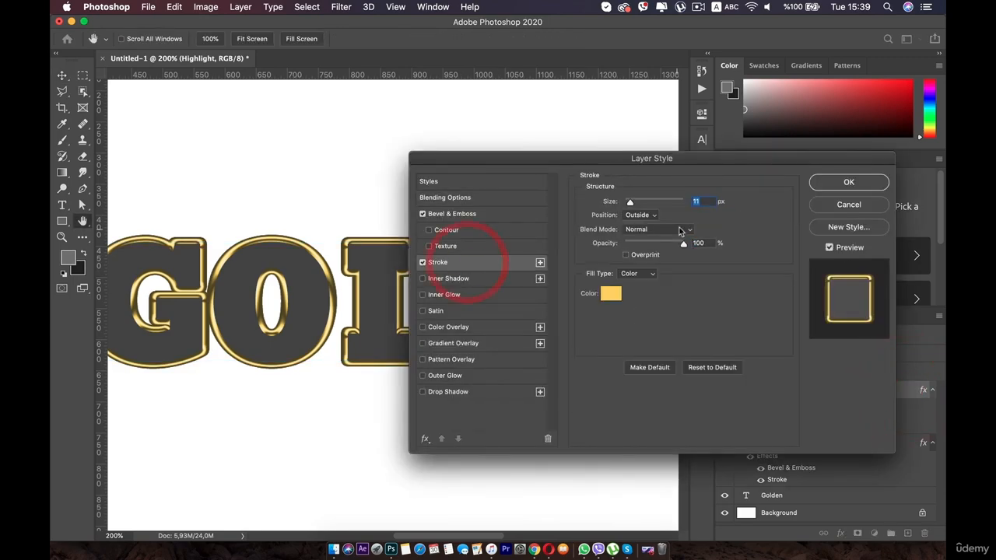
{"action": "type", "text": "555"}
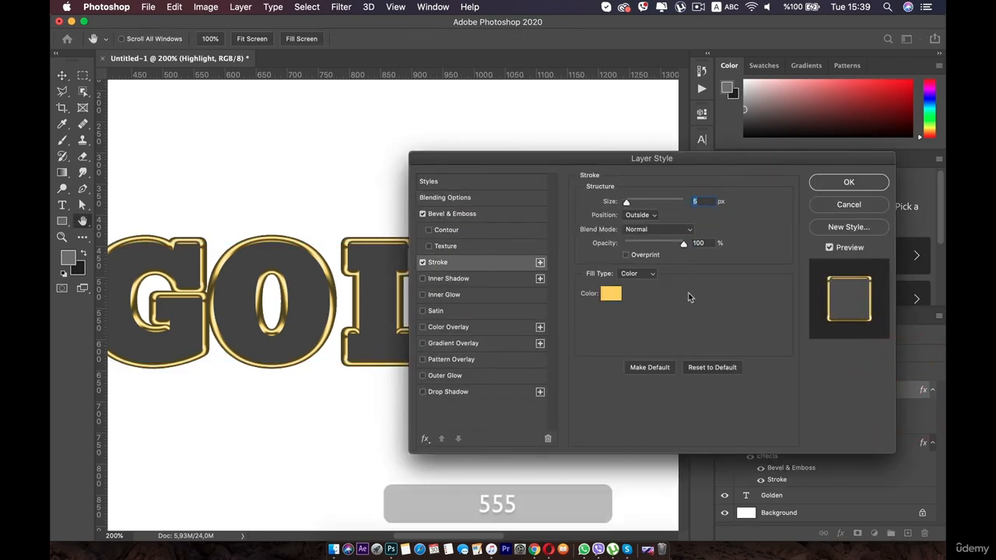
{"action": "left_click", "coordinate": [689, 291]}
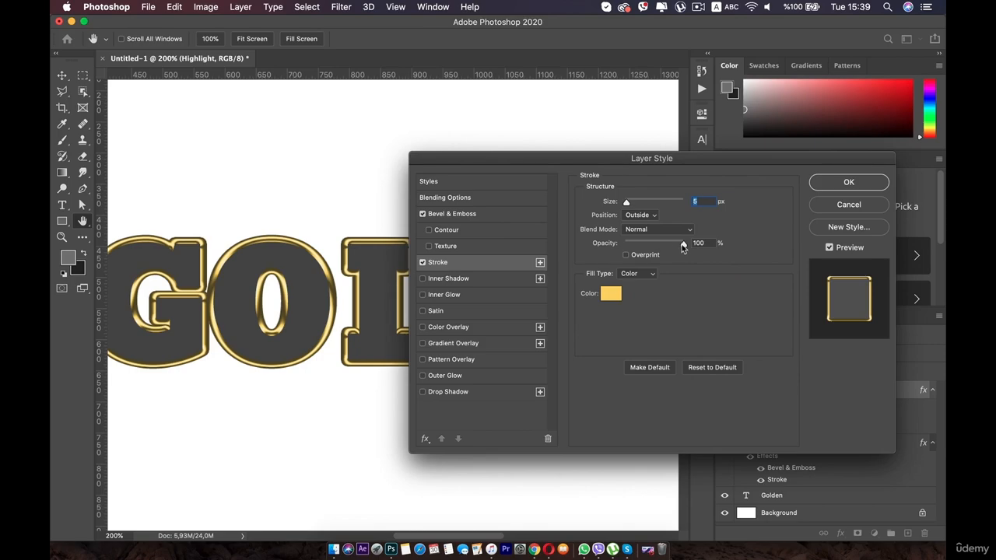
{"action": "left_click_drag", "start_coordinate": [682, 246], "coordinate": [623, 246]}
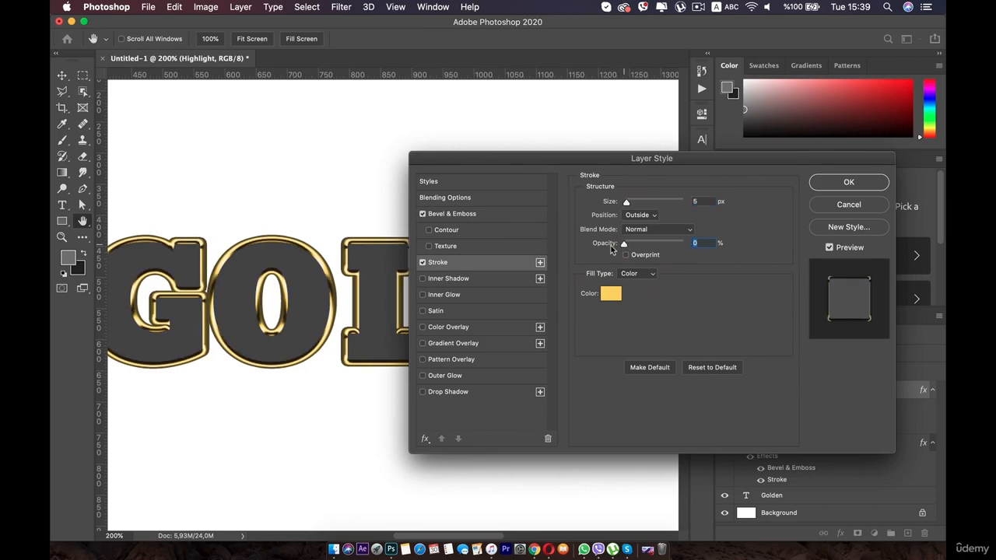
Set the Highlight layer's bevel depth to 340% and its size to 21 px.
{"action": "left_click", "coordinate": [471, 214]}
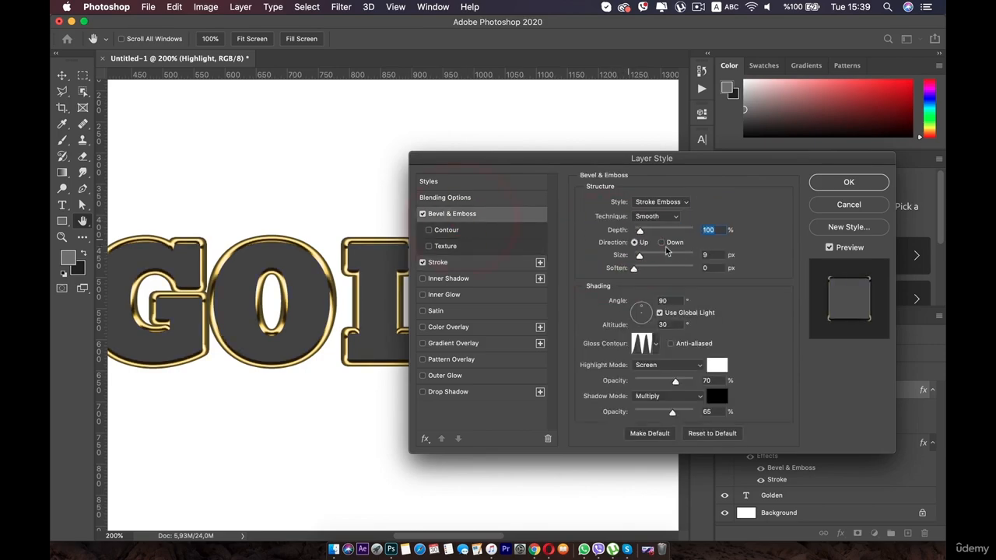
{"action": "left_click_drag", "start_coordinate": [642, 232], "coordinate": [657, 234]}
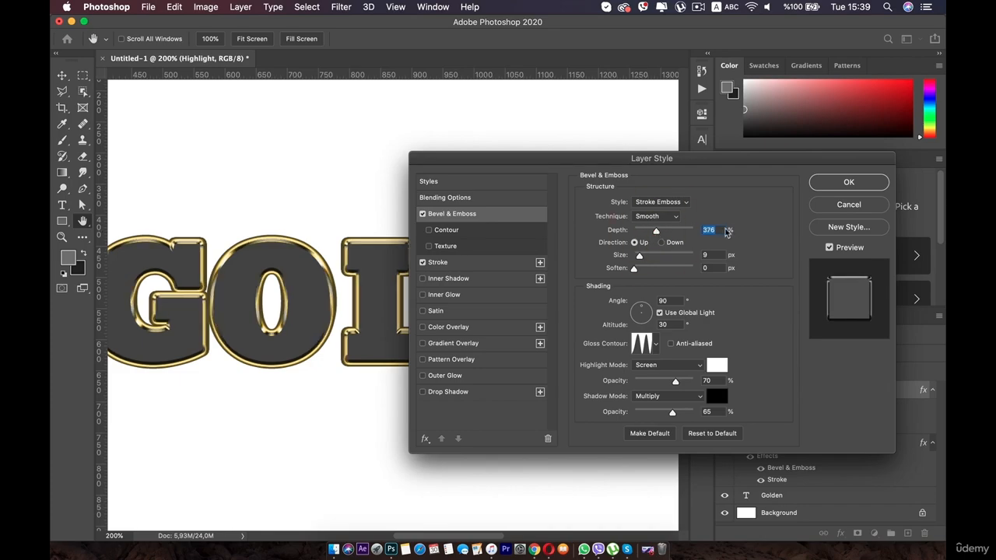
{"action": "type", "text": "3"}
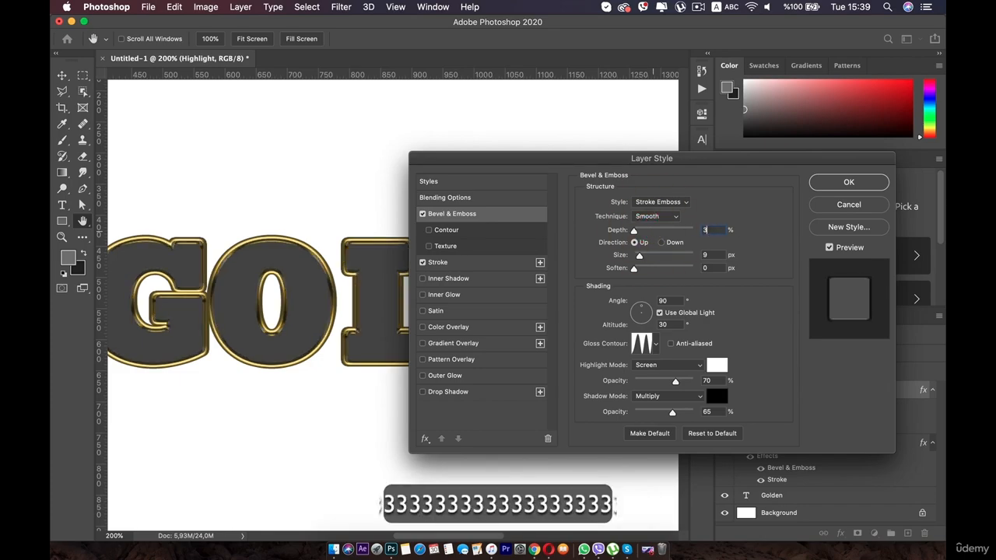
{"action": "type", "text": "40"}
{"action": "left_click", "coordinate": [760, 317]}
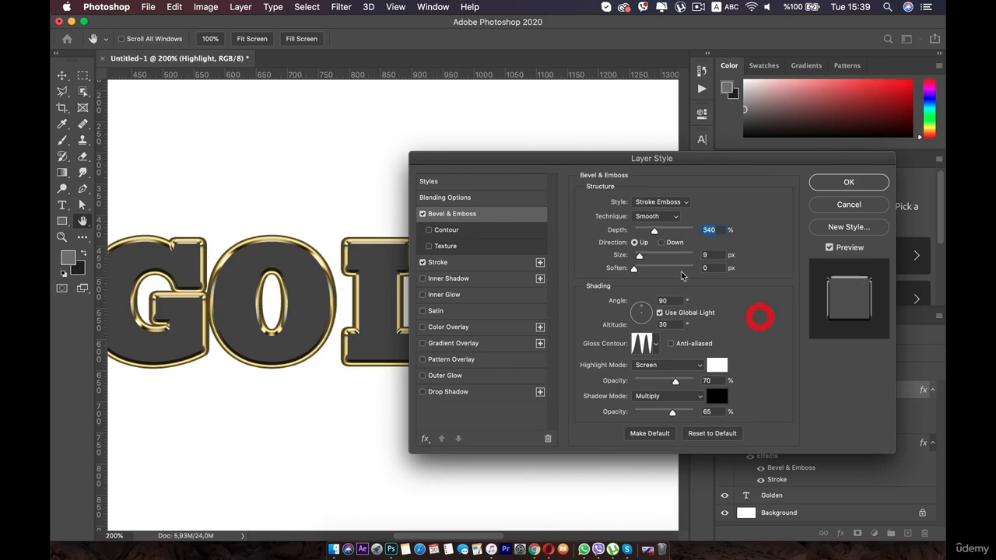
{"action": "mouse_move", "coordinate": [639, 256]}
{"action": "left_mouse_down"}
{"action": "mouse_move", "coordinate": [661, 259]}
{"action": "mouse_move", "coordinate": [627, 270]}
{"action": "left_mouse_up"}
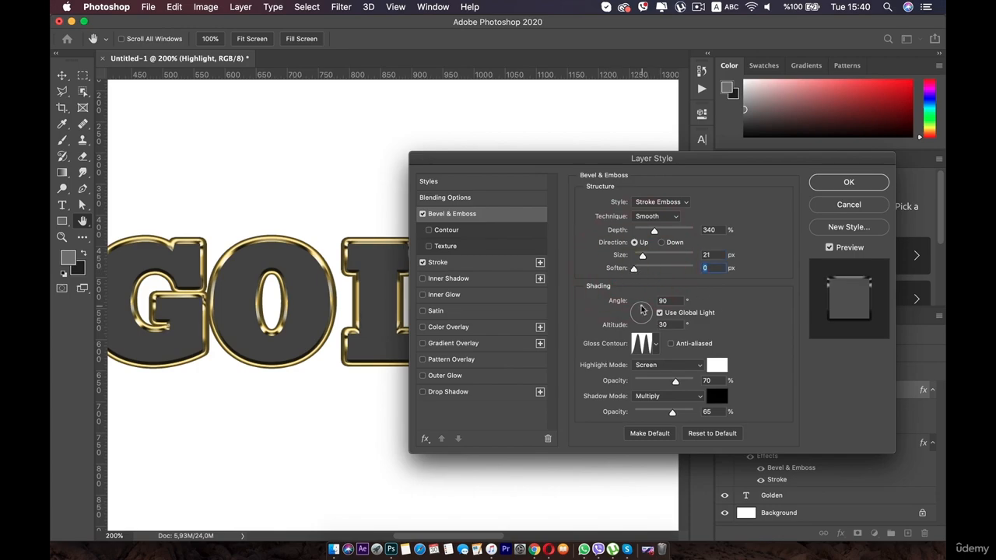
Try another light direction for the bevel shading, and restore the angle to 90° and the altitude to 30°.
{"action": "left_click_drag", "start_coordinate": [641, 310], "coordinate": [652, 312]}
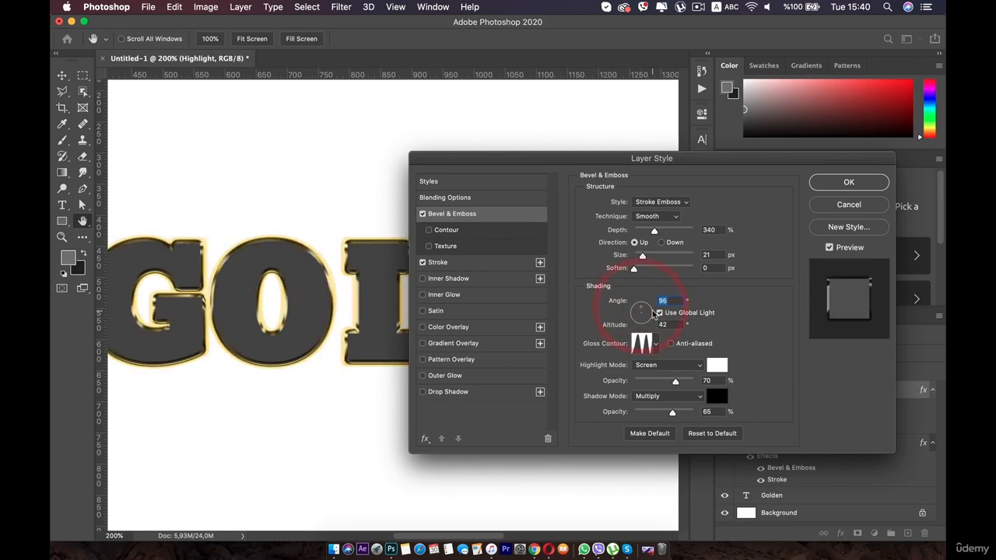
{"action": "left_click", "coordinate": [622, 300]}
{"action": "type", "text": "9"}
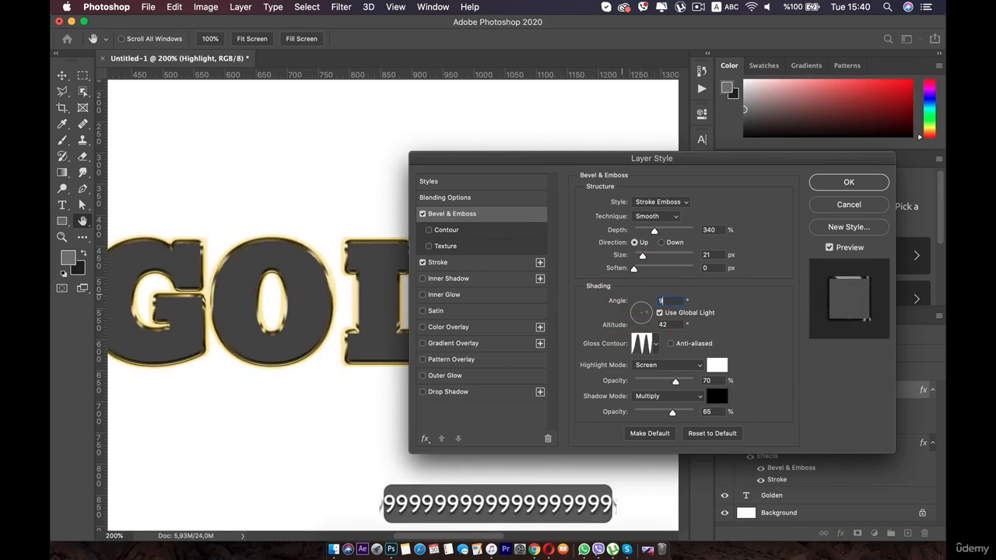
{"action": "type", "text": "0"}
{"action": "key", "text": "Tab"}
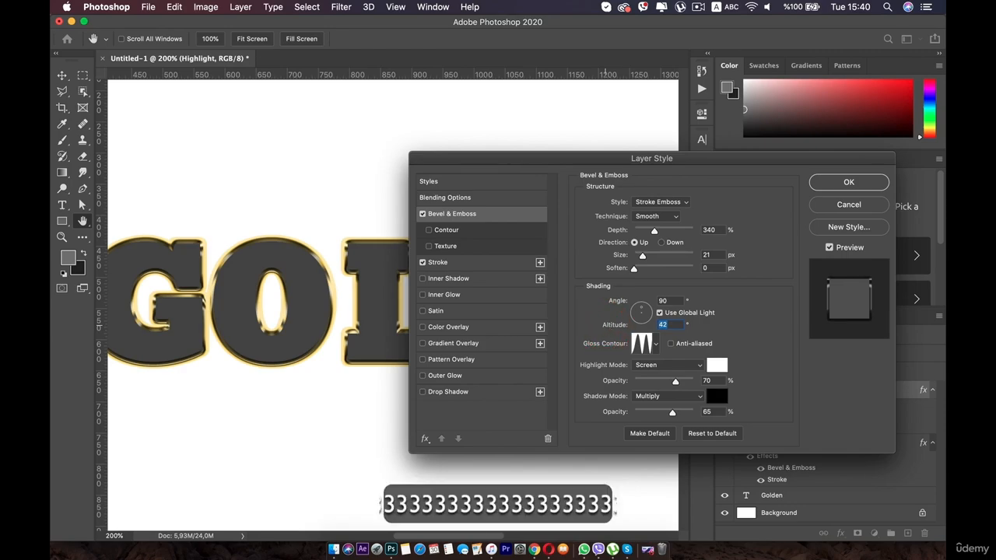
{"action": "type", "text": "30"}
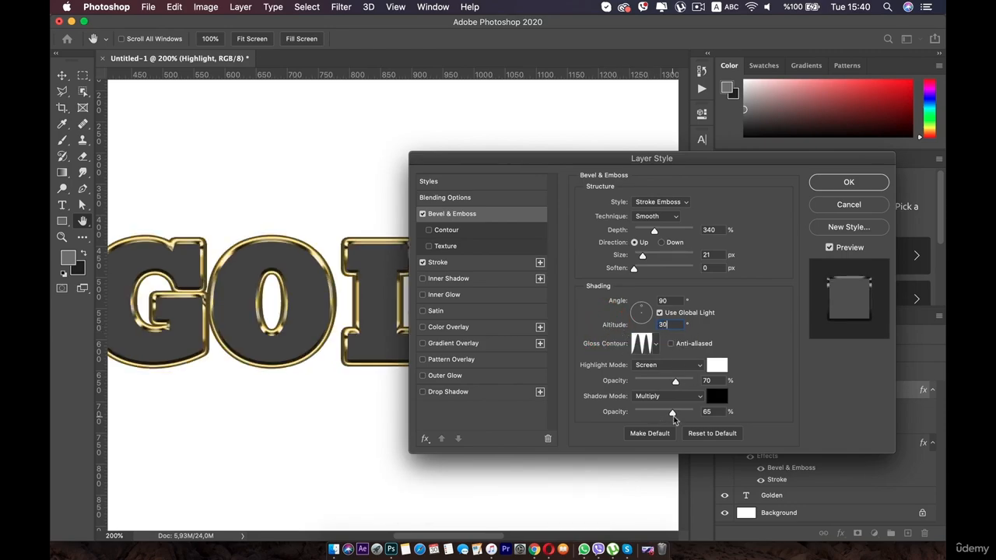
Set the bevel's shadow opacity to 0% and its highlight mode to Color Dodge.
{"action": "left_click_drag", "start_coordinate": [673, 417], "coordinate": [624, 418]}
{"action": "left_click", "coordinate": [677, 365]}
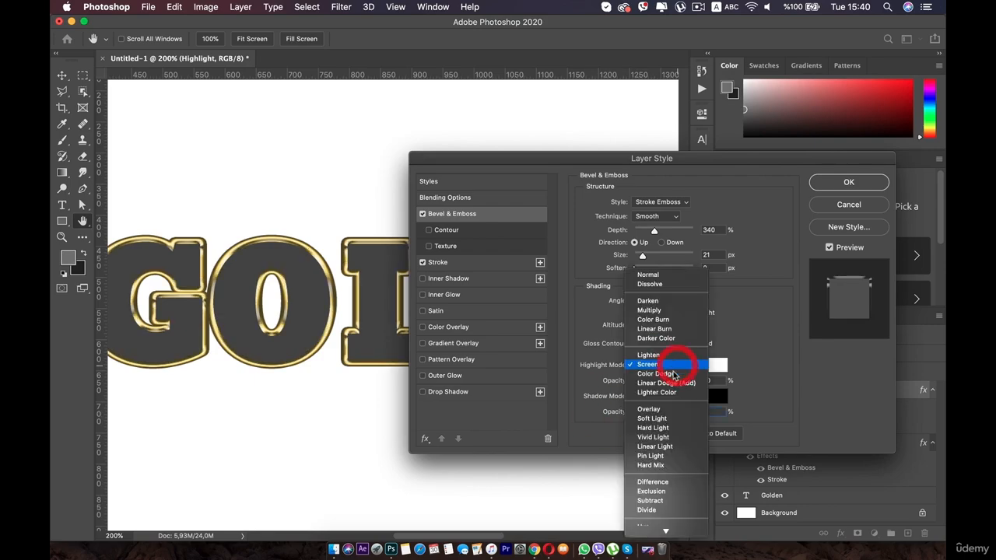
{"action": "left_click", "coordinate": [667, 377]}
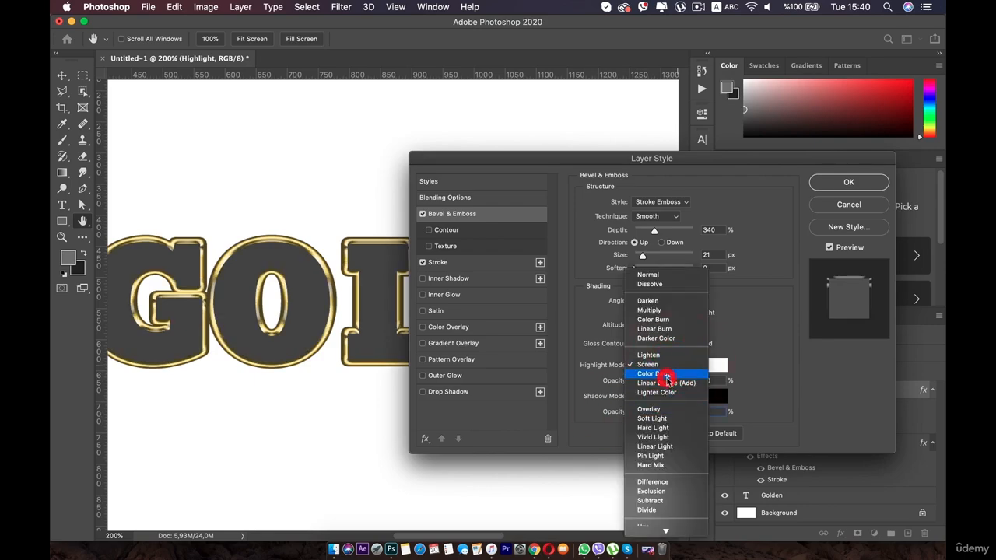
{"action": "mouse_move", "coordinate": [670, 380]}
{"action": "left_mouse_down"}
{"action": "mouse_move", "coordinate": [663, 385]}
{"action": "mouse_move", "coordinate": [675, 381]}
{"action": "left_mouse_up"}
Try the Down bevel direction and return it to Up, and set the size to 40 px and highlight opacity to 79%.
{"action": "left_click", "coordinate": [660, 242]}
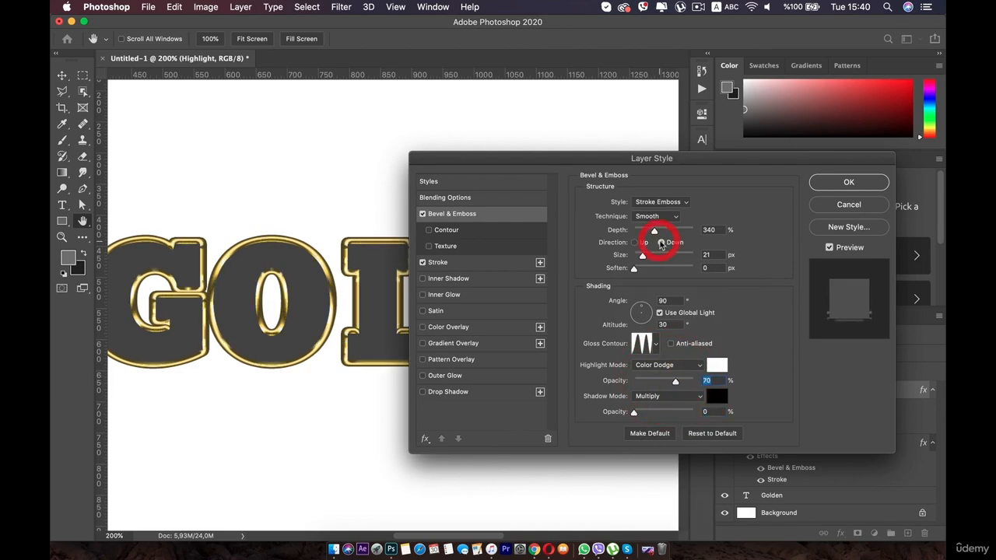
{"action": "left_click", "coordinate": [638, 243]}
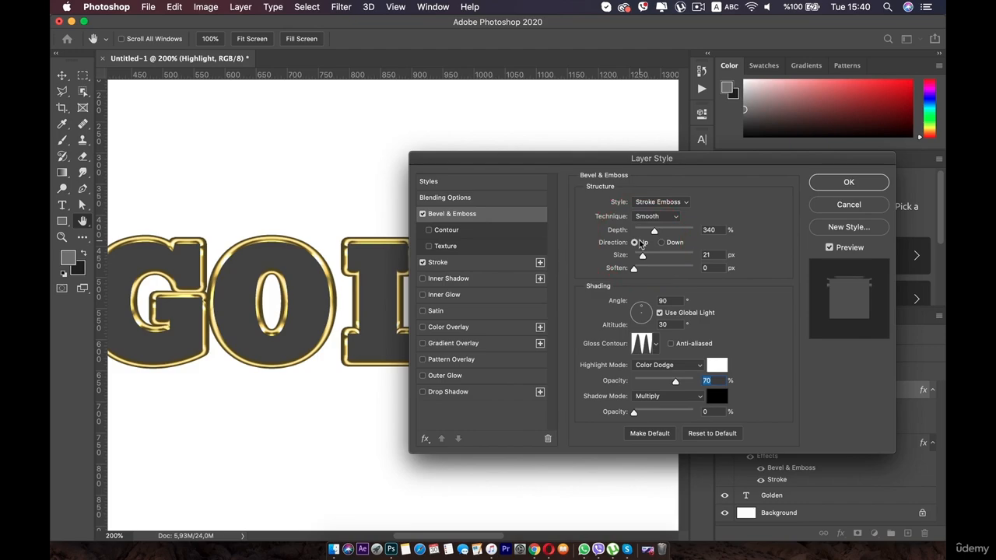
{"action": "mouse_move", "coordinate": [678, 379]}
{"action": "left_mouse_down"}
{"action": "mouse_move", "coordinate": [654, 383]}
{"action": "mouse_move", "coordinate": [681, 381]}
{"action": "left_mouse_up"}
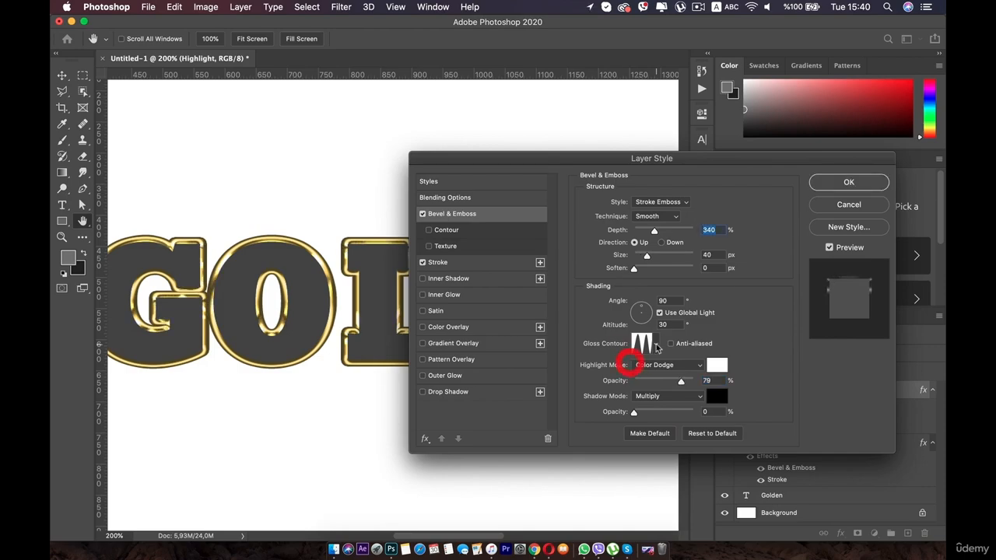
Choose the half-round gloss contour, set the highlight opacity to 61%, and apply the style to the Highlight layer.
{"action": "left_click", "coordinate": [656, 343]}
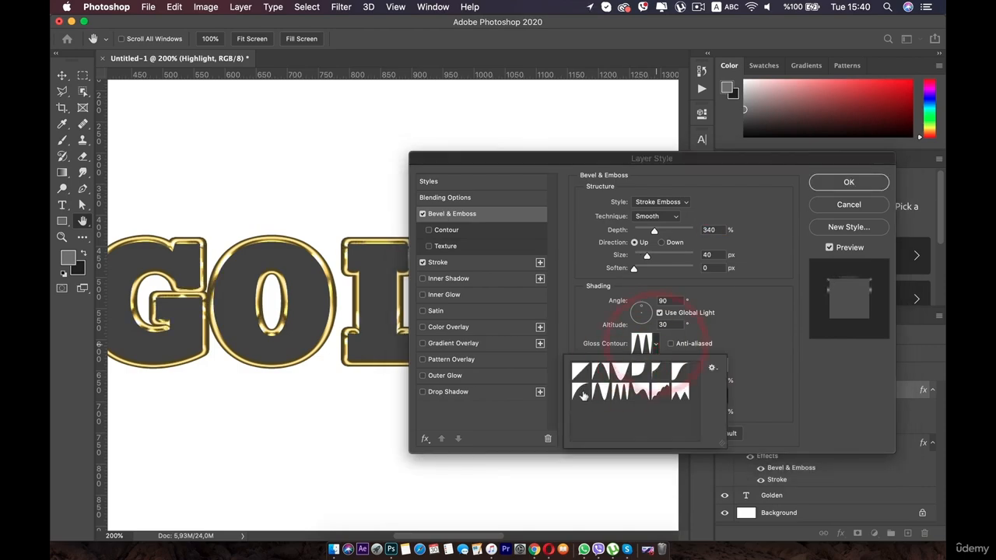
{"action": "left_click", "coordinate": [581, 391]}
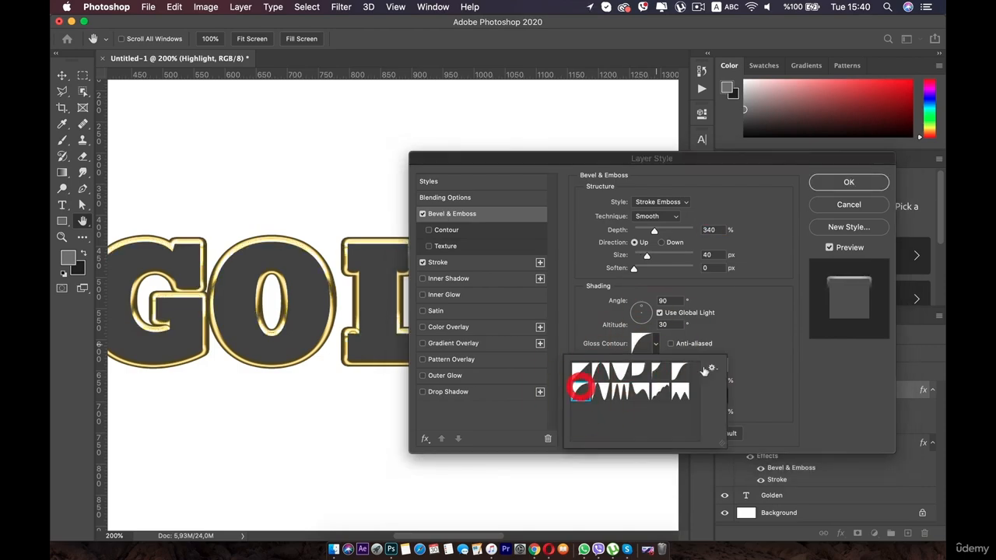
{"action": "left_click", "coordinate": [753, 342]}
{"action": "left_click_drag", "start_coordinate": [681, 381], "coordinate": [670, 384]}
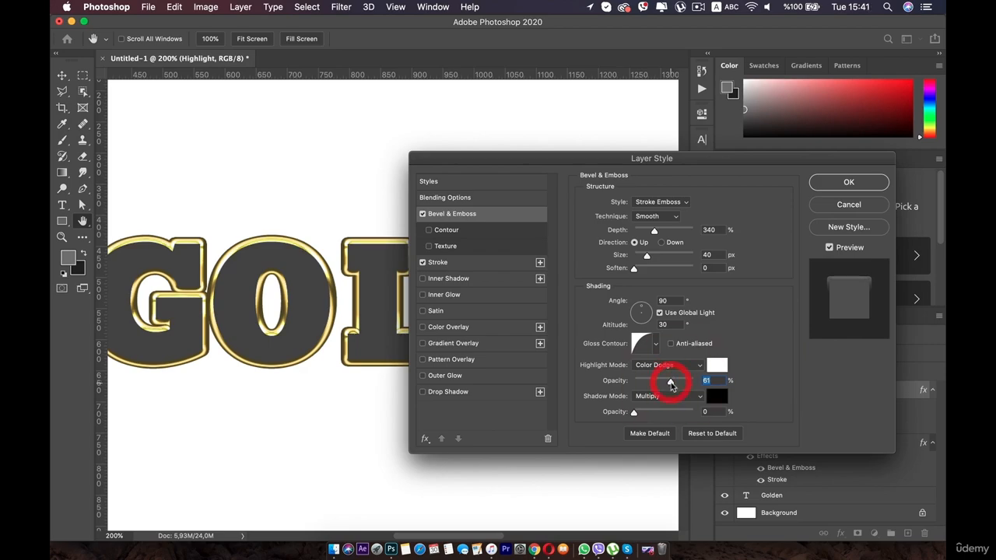
{"action": "left_click", "coordinate": [849, 182]}
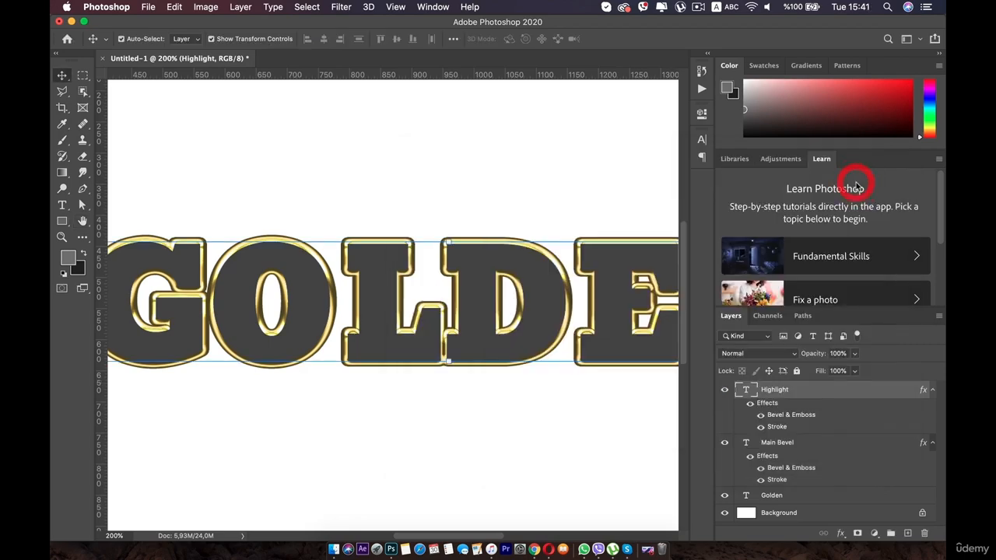
Duplicate the Highlight layer and rename the copy Shadow.
{"action": "key", "text": "super+j"}
{"action": "key", "text": "super+j"}
{"action": "key", "text": "super+j"}
{"action": "key", "text": "super+j"}
{"action": "key", "text": "super+j"}
{"action": "key", "text": "super+j"}
{"action": "key", "text": "super+j"}
{"action": "key", "text": "super+j"}
{"action": "double_click", "coordinate": [784, 390]}
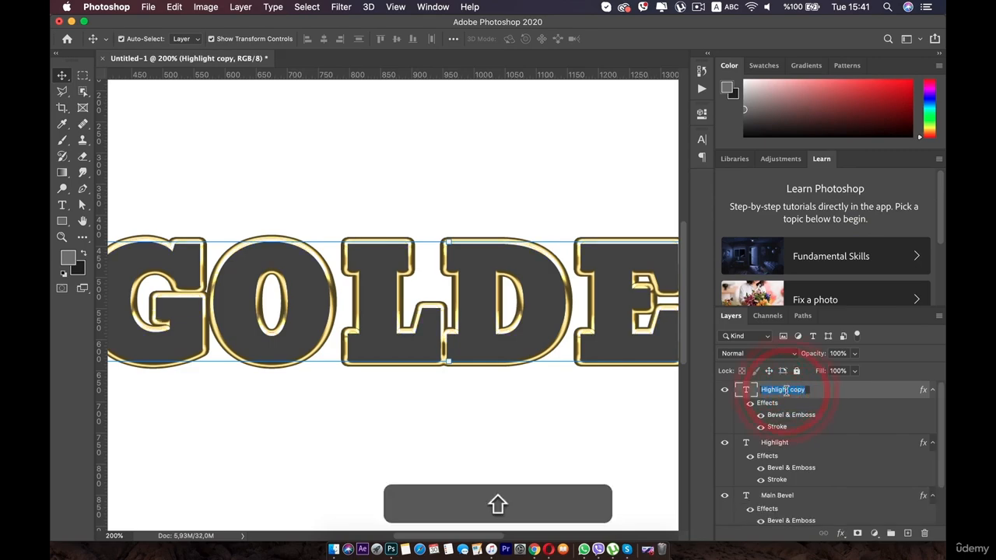
{"action": "type", "text": "Shadow"}
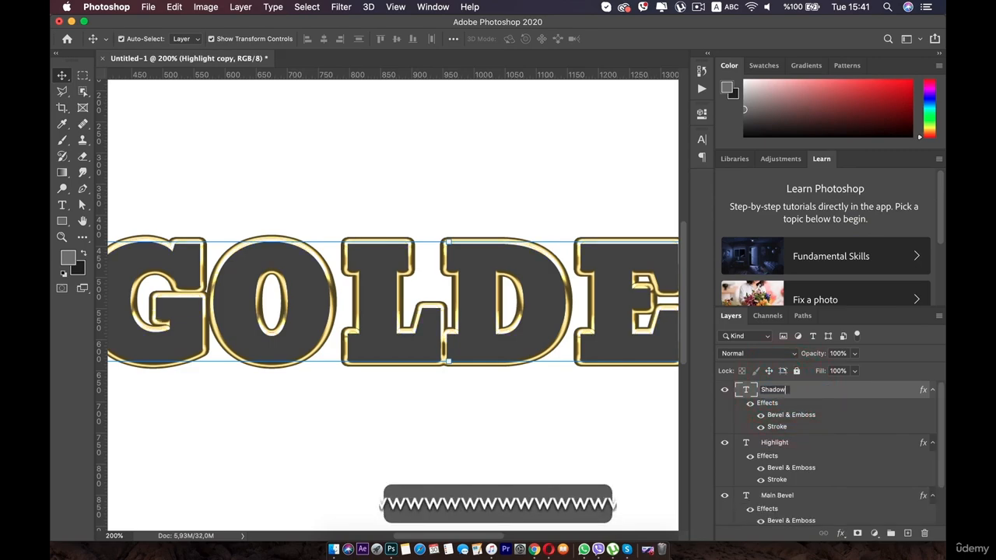
{"action": "left_click", "coordinate": [834, 409]}
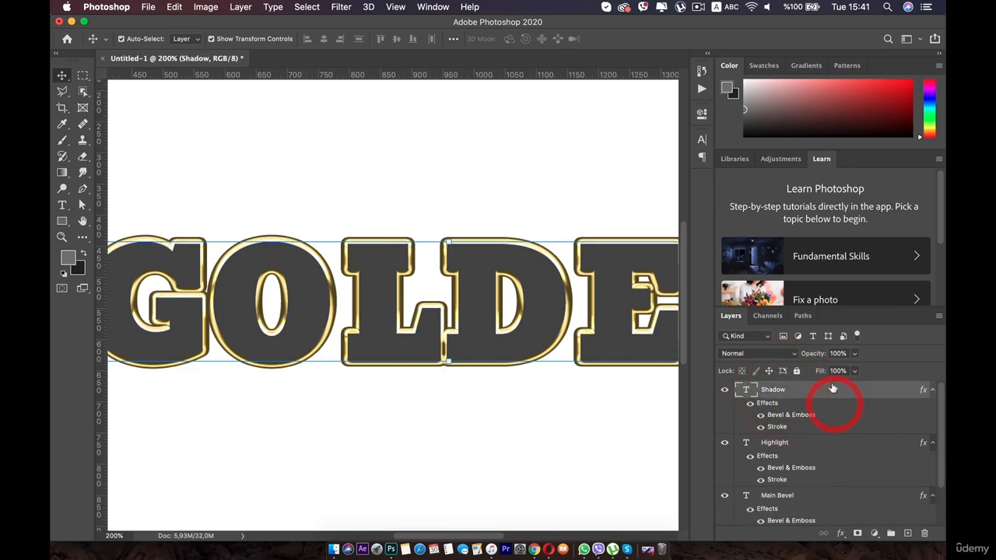
Open the Shadow layer's style clear of the lettering and set its stroke size to 15 px.
{"action": "double_click", "coordinate": [903, 393]}
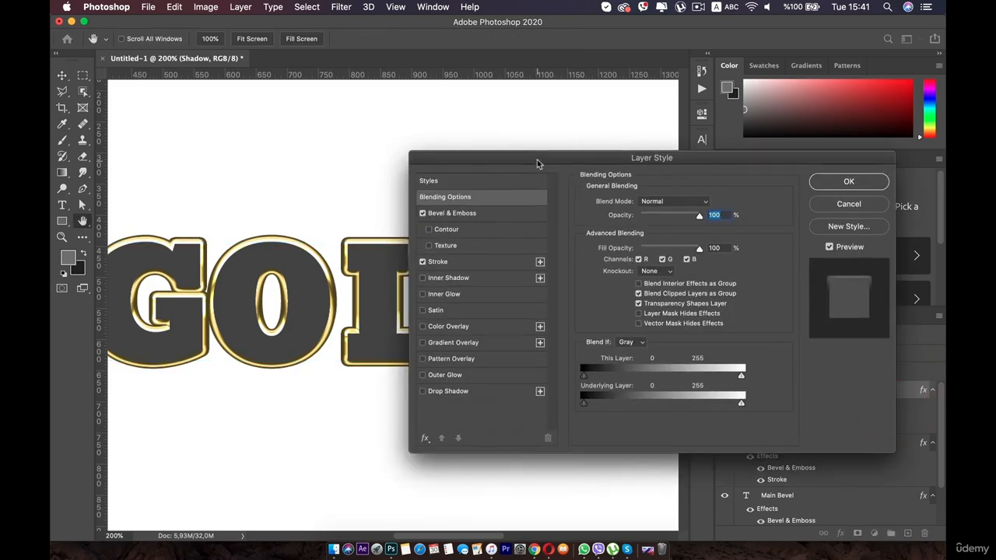
{"action": "left_click_drag", "start_coordinate": [535, 160], "coordinate": [594, 215]}
{"action": "left_click", "coordinate": [497, 318]}
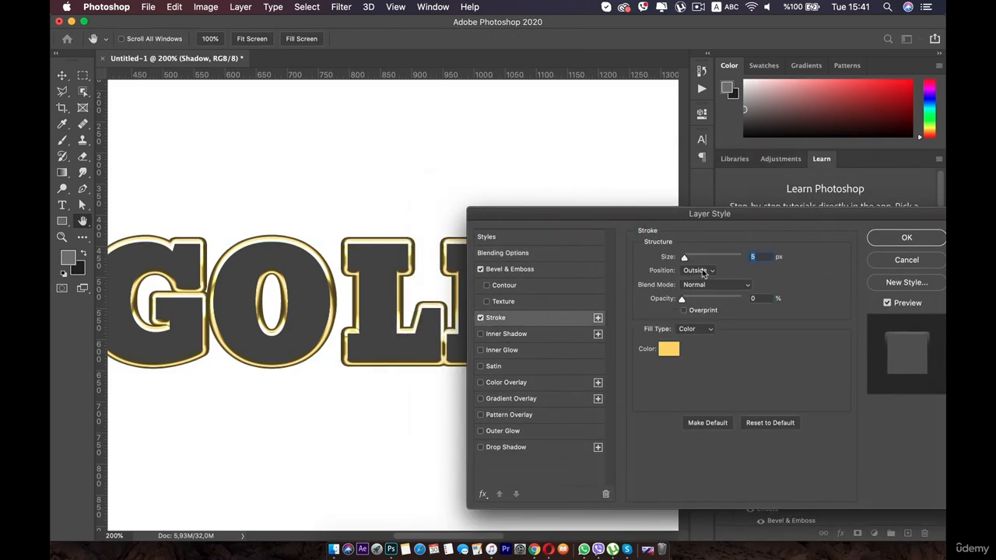
{"action": "type", "text": "15"}
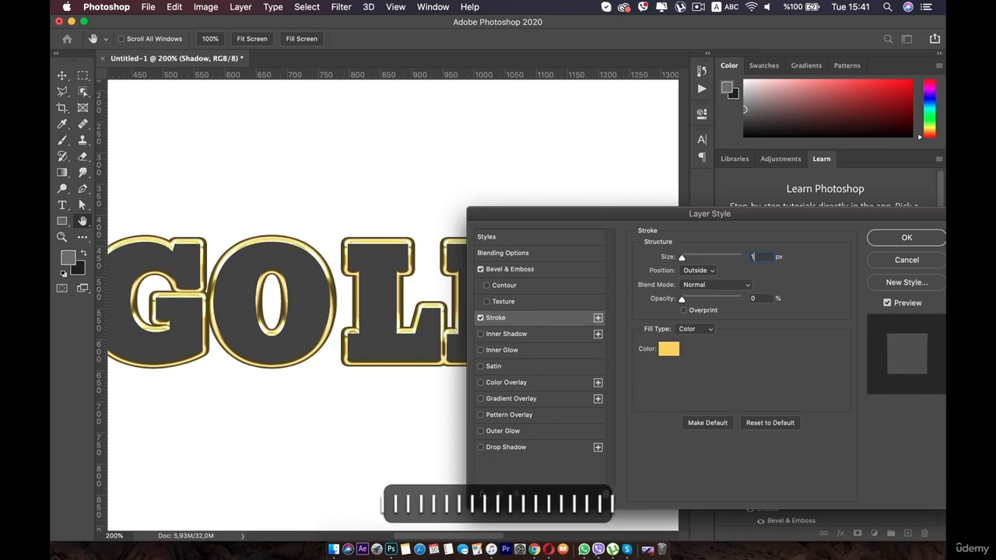
{"action": "left_click", "coordinate": [790, 279]}
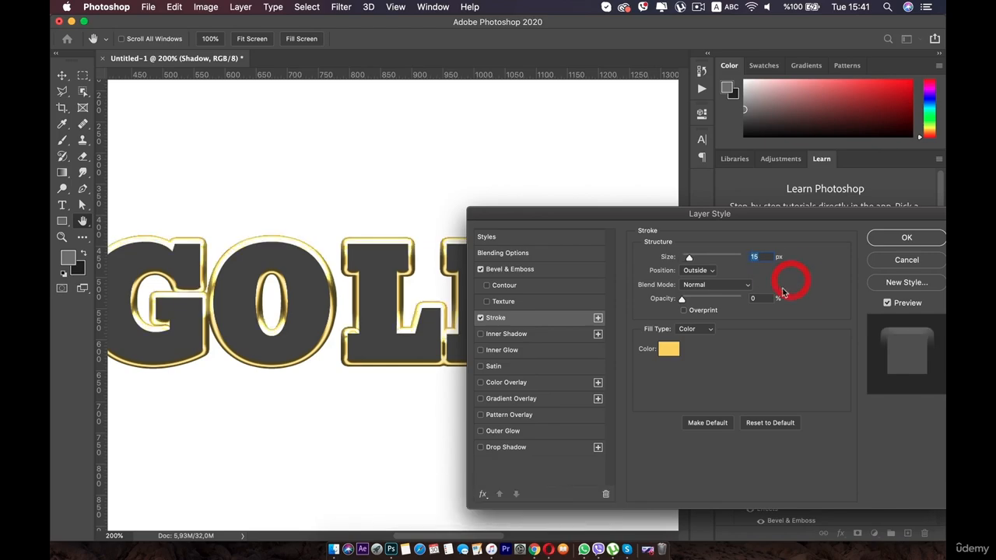
In the Shadow layer's Bevel & Emboss, set the highlight opacity to 0% and the shadow opacity to 33%.
{"action": "left_click", "coordinate": [512, 270]}
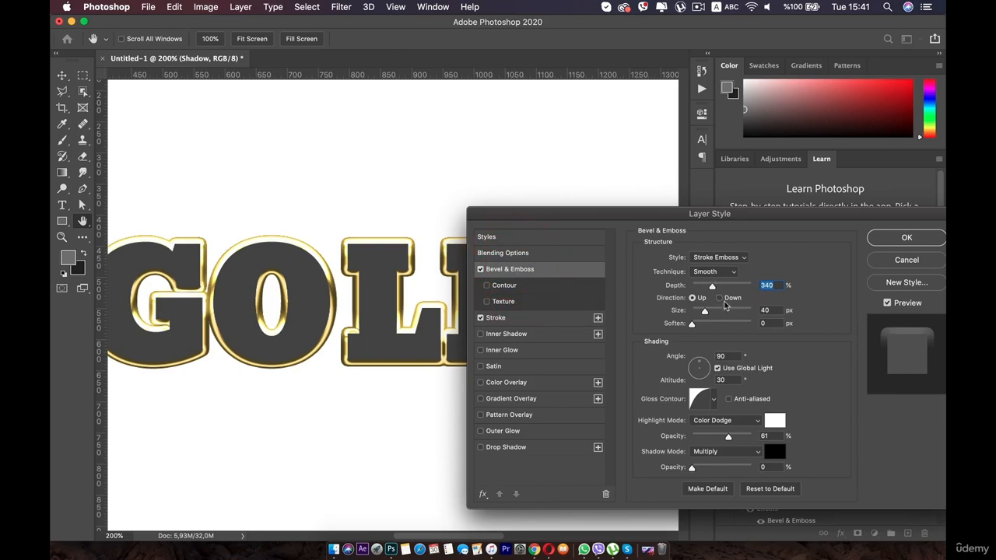
{"action": "left_click_drag", "start_coordinate": [728, 436], "coordinate": [678, 438]}
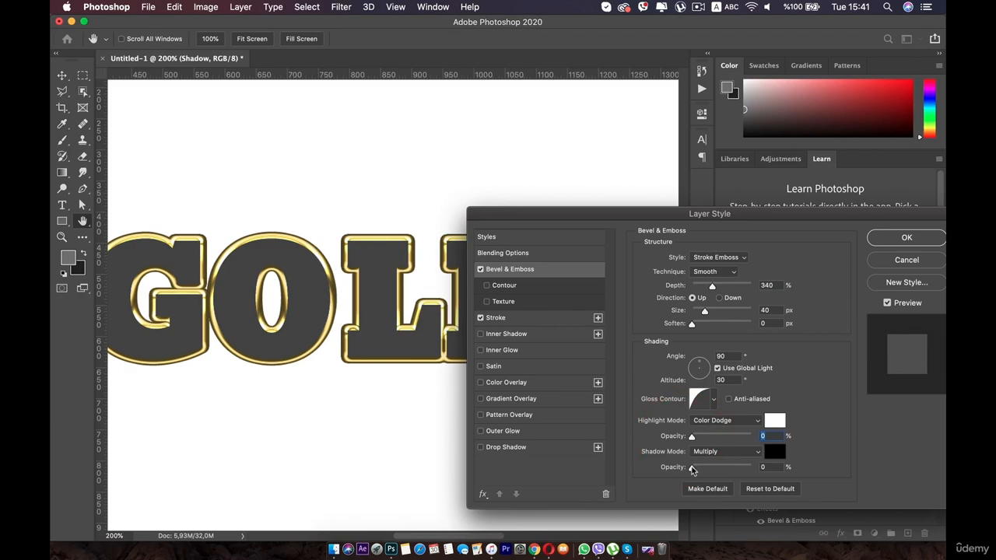
{"action": "left_click_drag", "start_coordinate": [707, 470], "coordinate": [710, 470]}
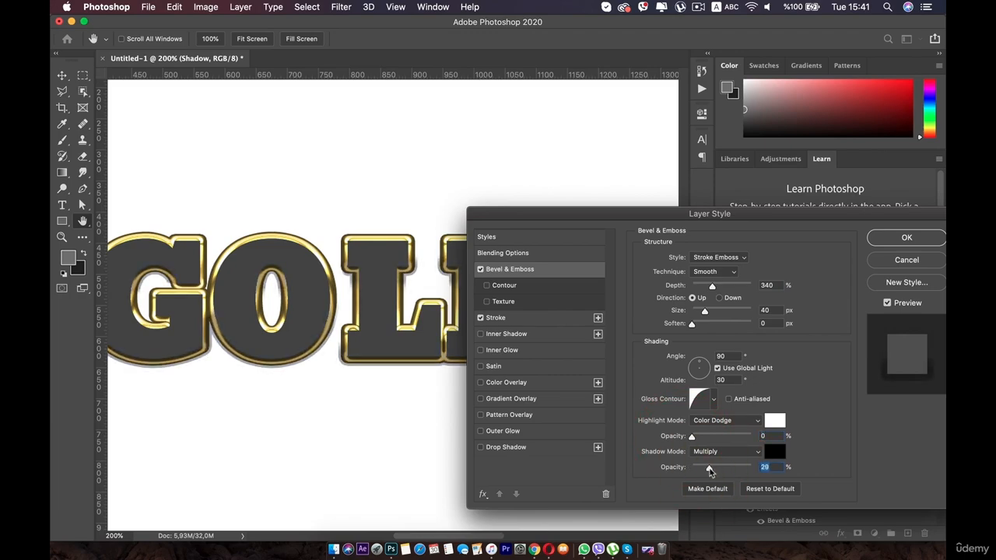
Set the position of the Shadow layer's stroke to Inside.
{"action": "left_click", "coordinate": [529, 319]}
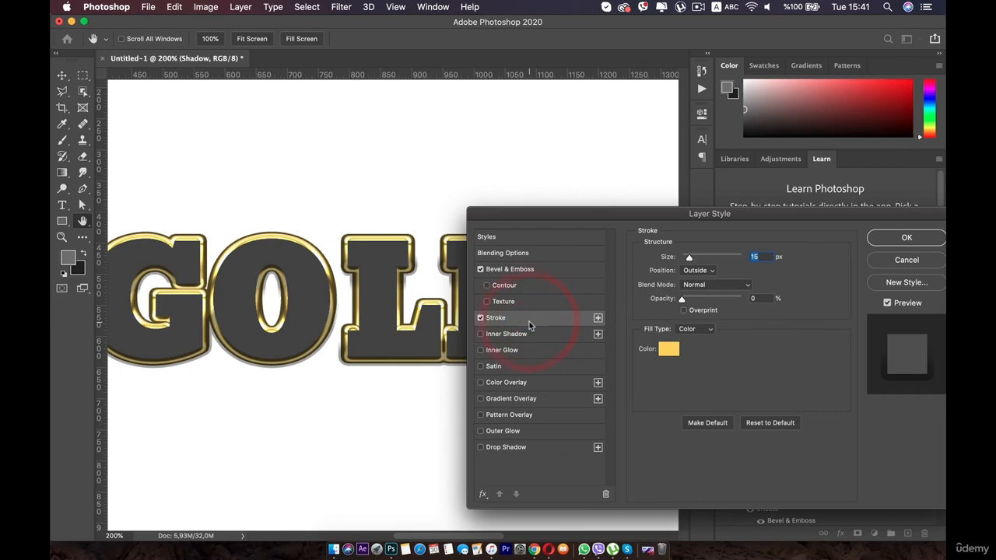
{"action": "left_click", "coordinate": [702, 271]}
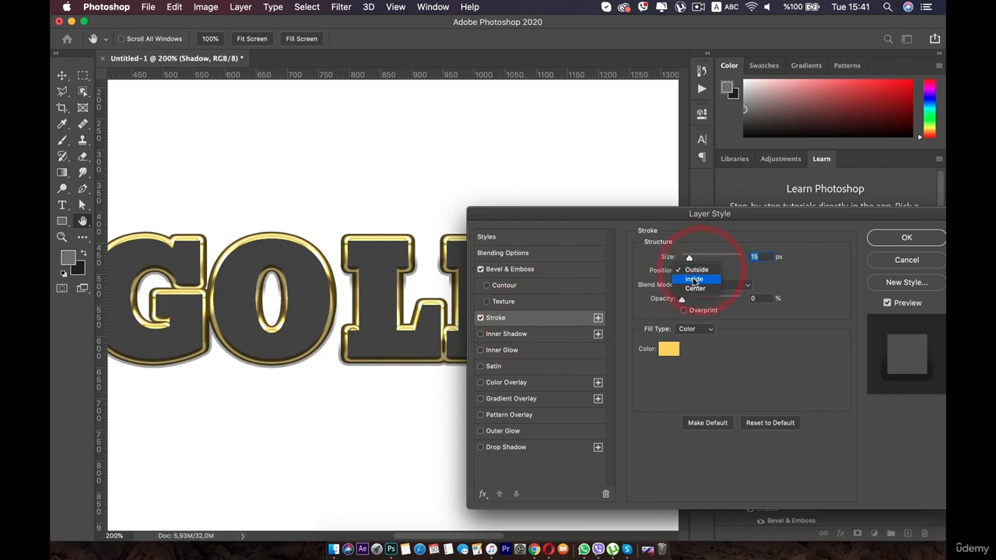
{"action": "left_click", "coordinate": [692, 278]}
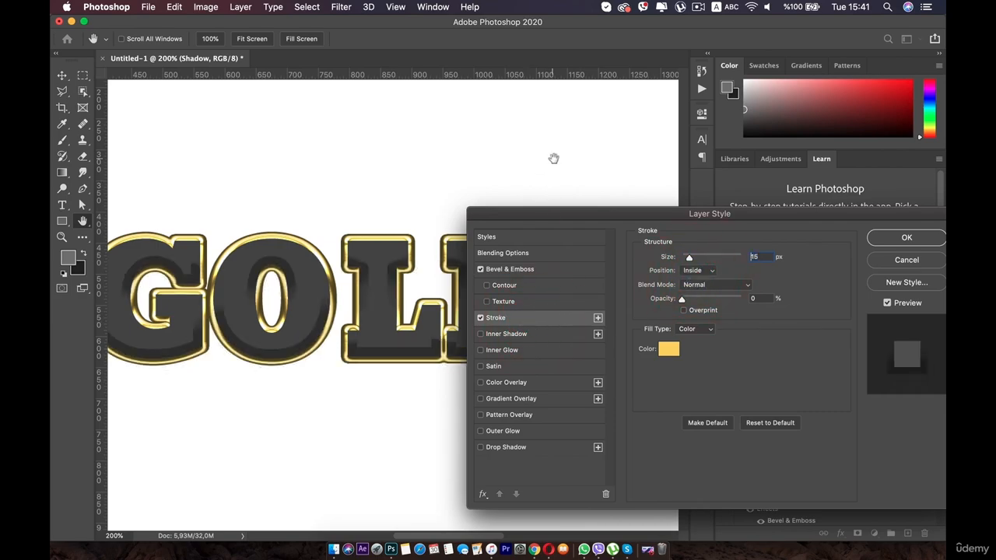
Set the Shadow layer's bevel depth to 303%, its size to 10 px and its shadow opacity to 53%.
{"action": "left_click", "coordinate": [501, 269]}
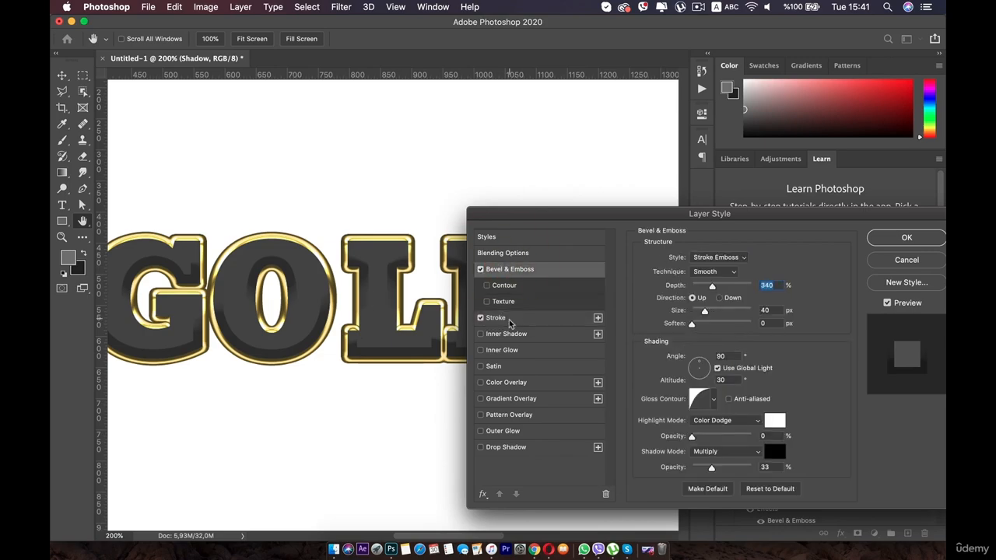
{"action": "left_click_drag", "start_coordinate": [650, 213], "coordinate": [640, 186]}
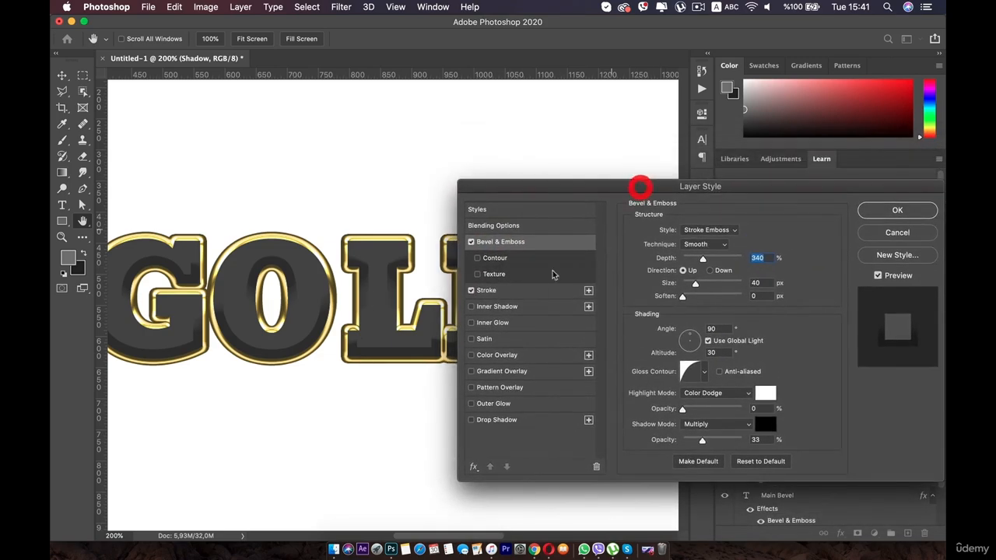
{"action": "left_click", "coordinate": [701, 259]}
{"action": "left_click_drag", "start_coordinate": [694, 284], "coordinate": [692, 287]}
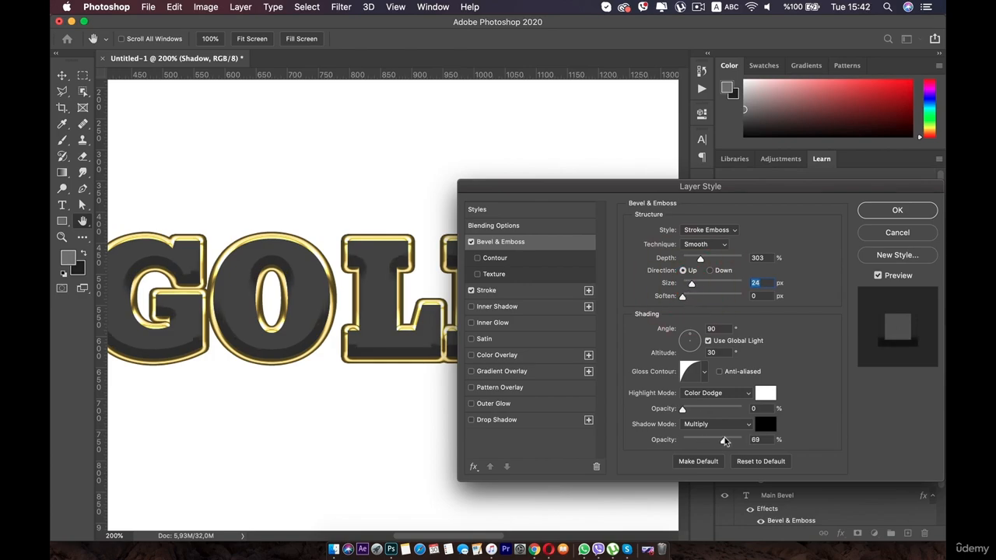
{"action": "left_click_drag", "start_coordinate": [724, 439], "coordinate": [717, 439]}
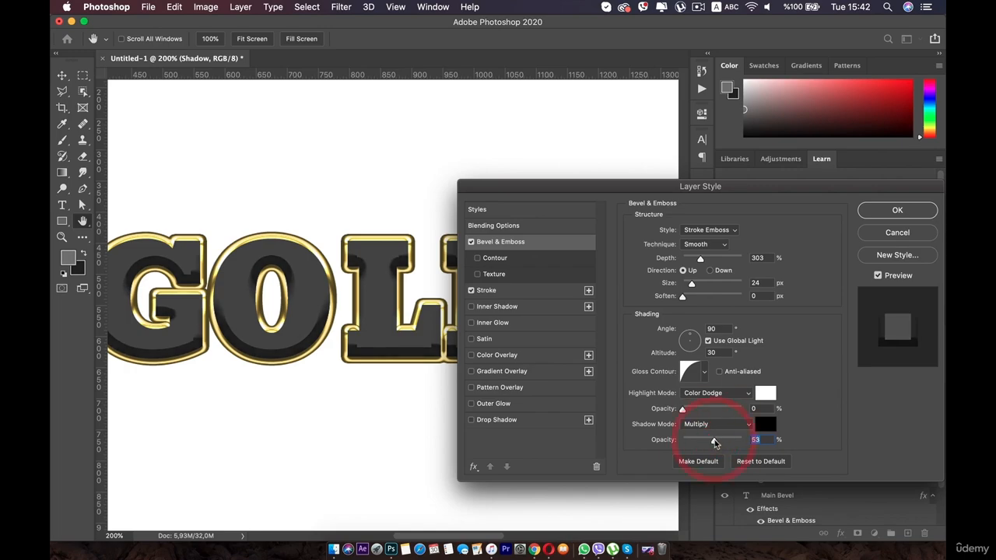
{"action": "left_click_drag", "start_coordinate": [692, 287], "coordinate": [688, 287]}
{"action": "left_click", "coordinate": [689, 287]}
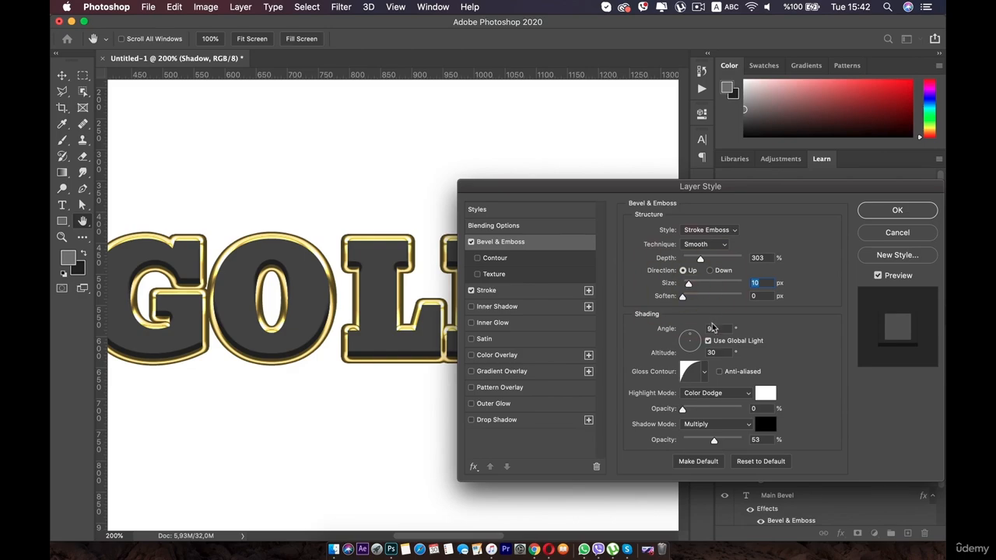
Try several gloss contours on the Shadow layer's bevel and return to the half-round contour.
{"action": "left_click", "coordinate": [709, 374]}
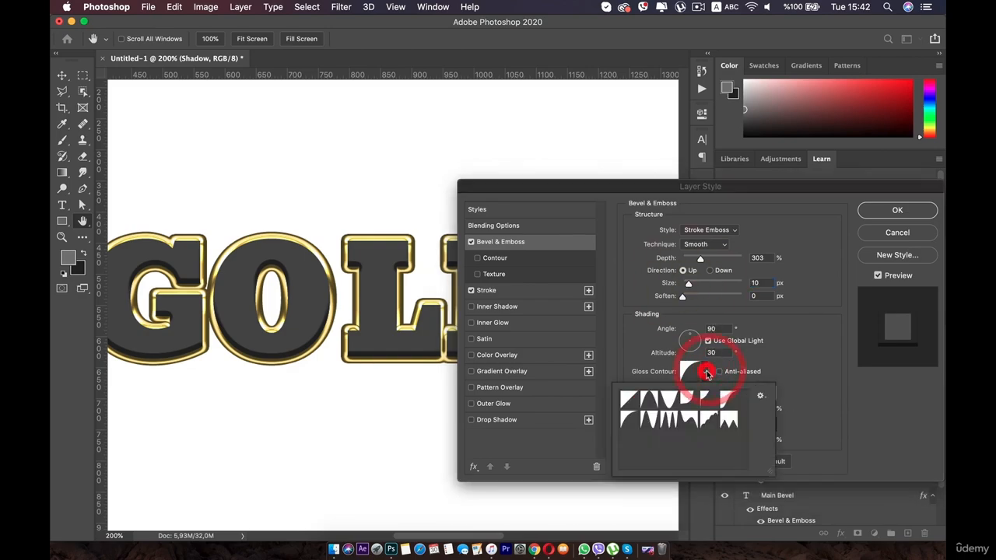
{"action": "left_click", "coordinate": [668, 419]}
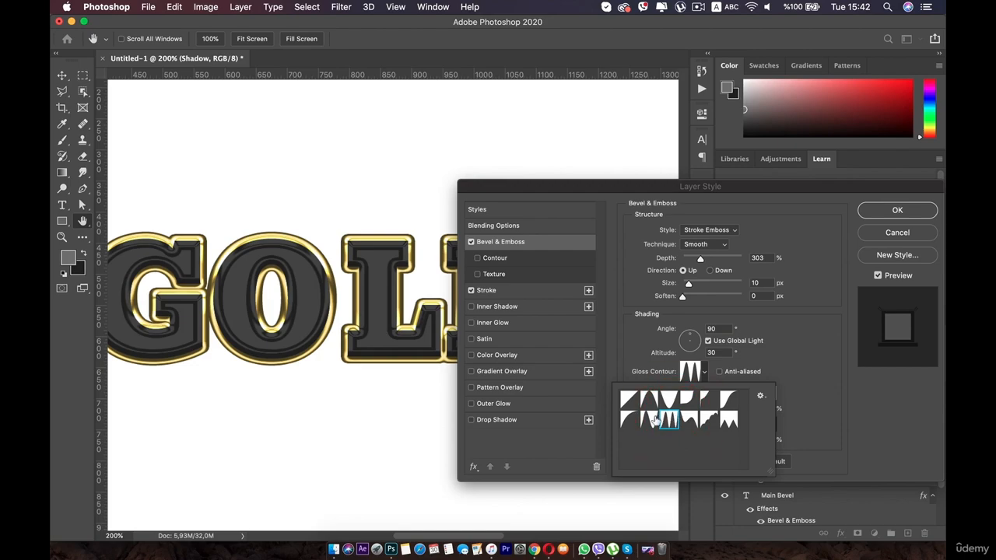
{"action": "left_click", "coordinate": [651, 419]}
{"action": "left_click", "coordinate": [727, 421]}
{"action": "left_click", "coordinate": [725, 399]}
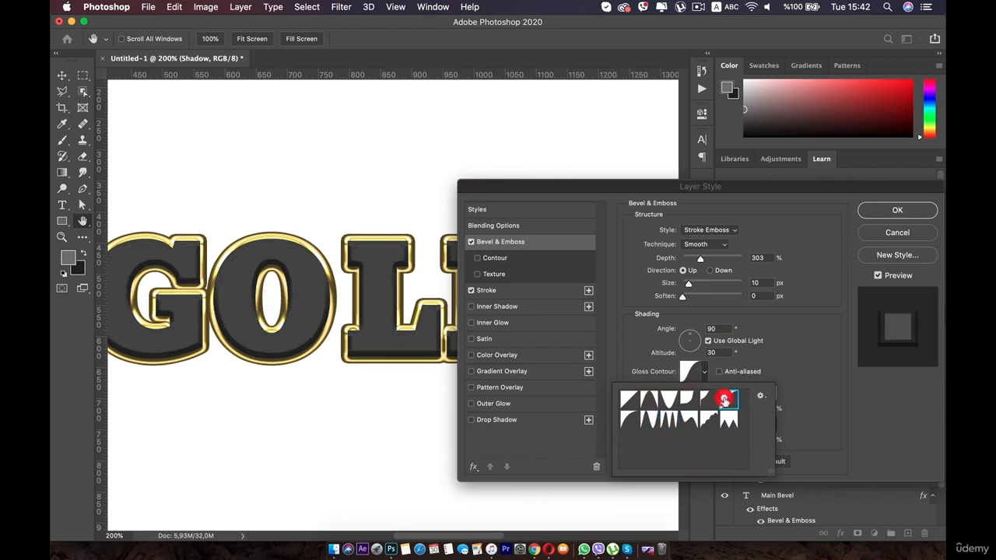
{"action": "left_click", "coordinate": [649, 399]}
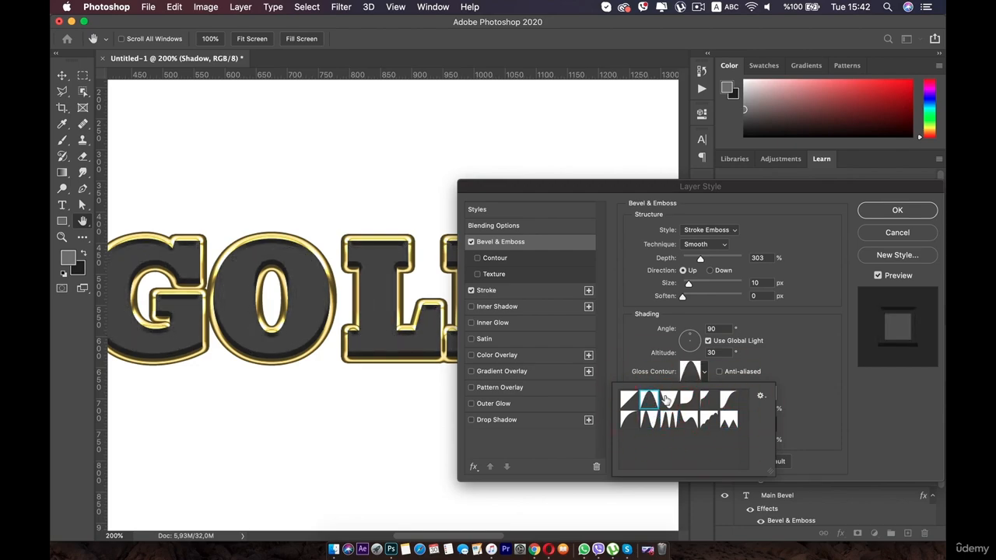
{"action": "left_click", "coordinate": [661, 398]}
{"action": "left_click", "coordinate": [645, 399]}
{"action": "left_click", "coordinate": [629, 399]}
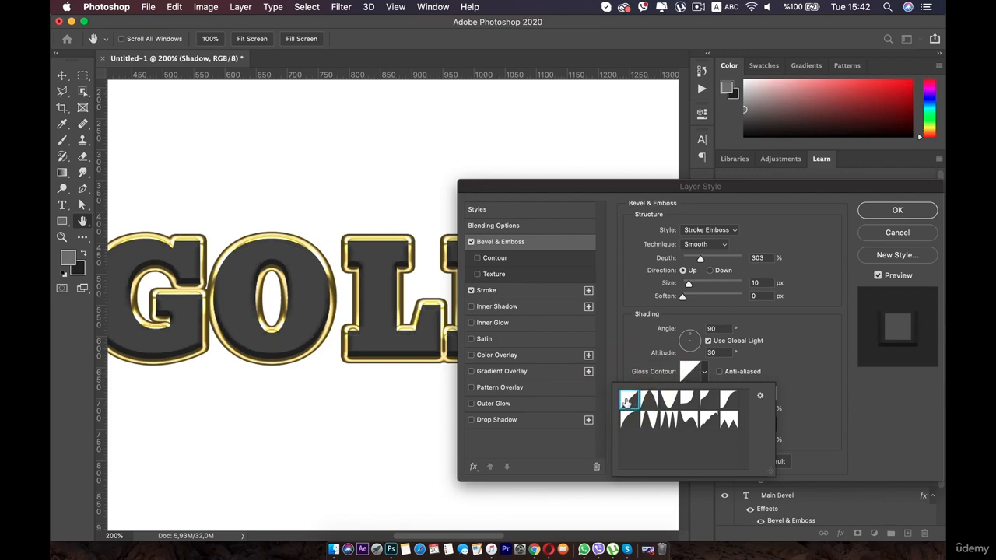
{"action": "left_click", "coordinate": [628, 417]}
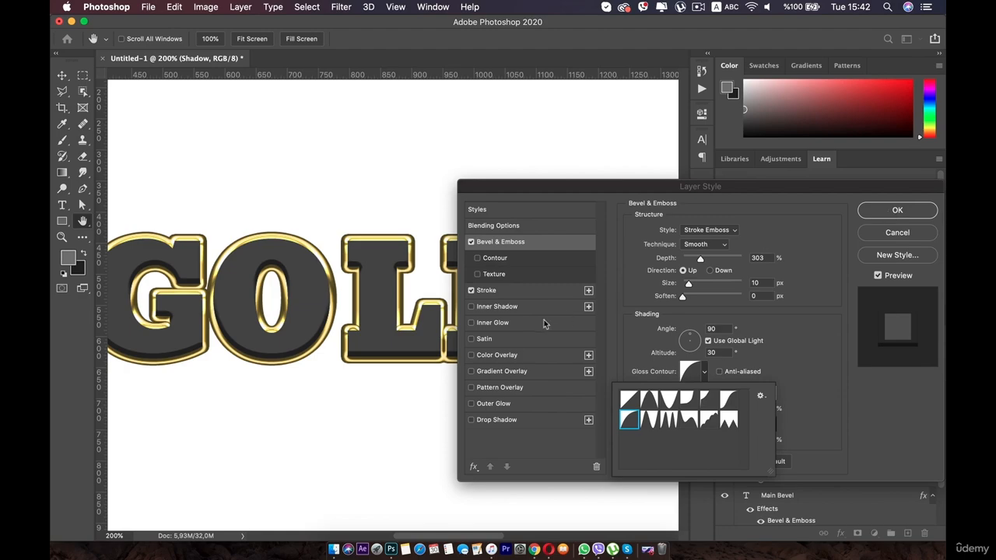
Review the stroke and bevel settings and apply the style to the Shadow layer.
{"action": "left_click", "coordinate": [511, 293]}
{"action": "left_click", "coordinate": [506, 241]}
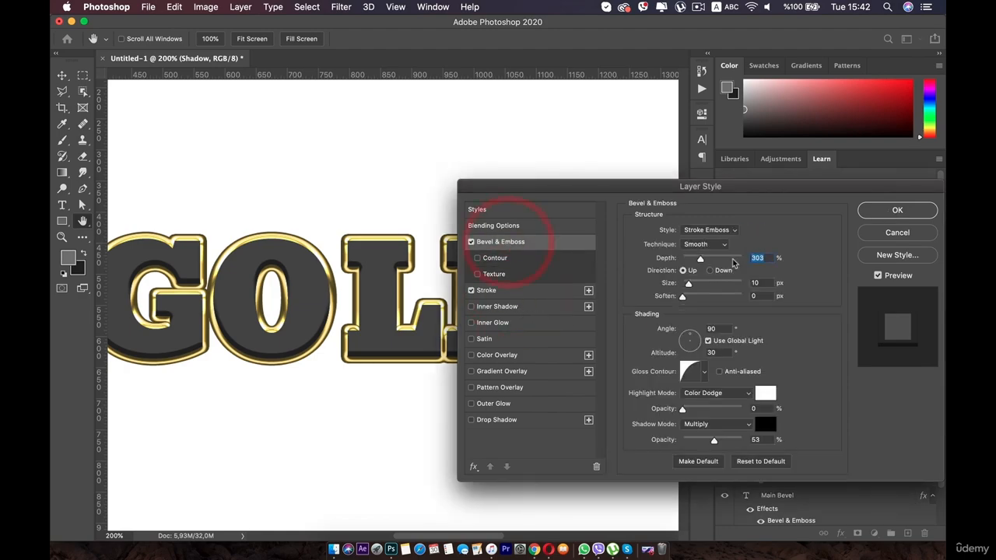
{"action": "left_click", "coordinate": [887, 211]}
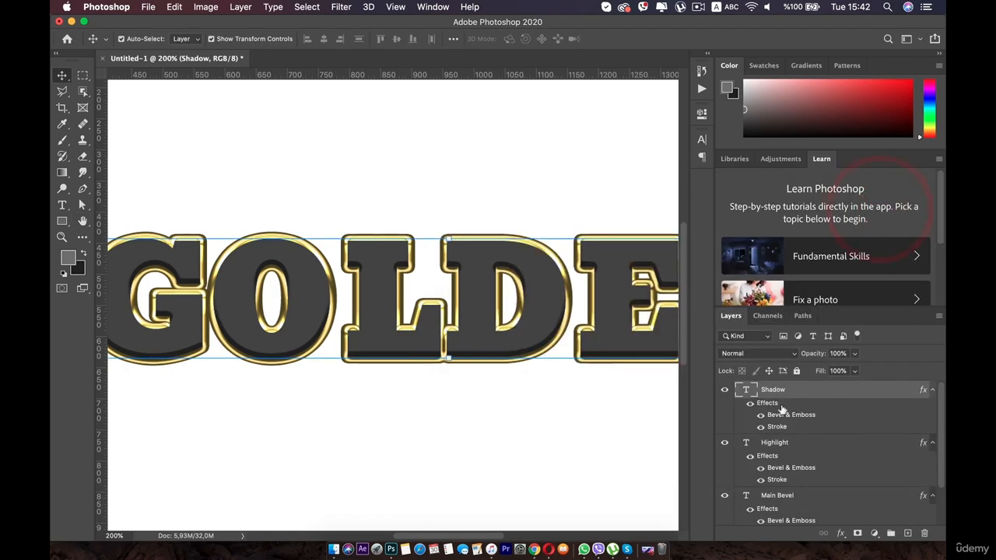
Duplicate the Shadow layer and rename the copy Enhancing shadows.
{"action": "scroll", "coordinate": [482, 297], "scroll_direction": "up", "scroll_amount": 1}
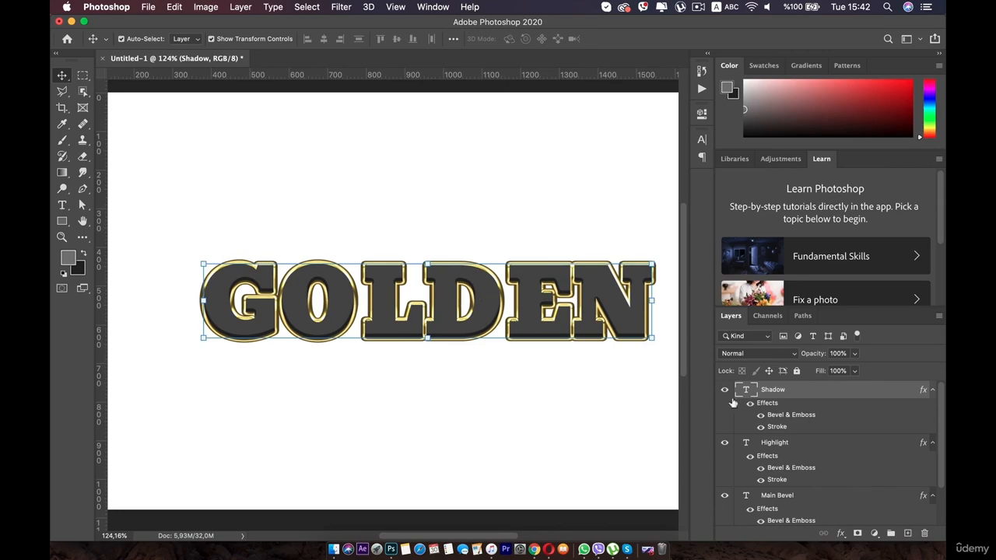
{"action": "left_click", "coordinate": [865, 390]}
{"action": "left_click", "coordinate": [874, 391]}
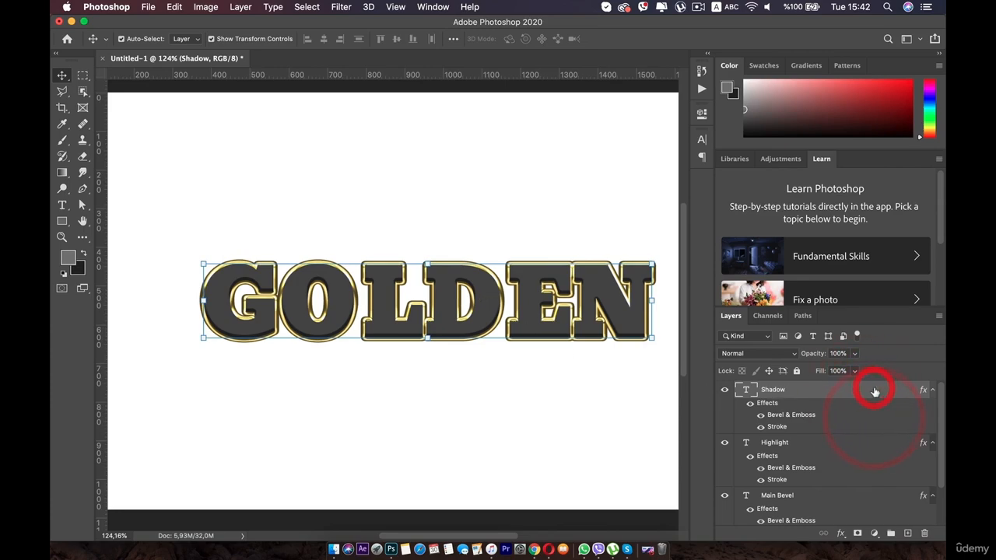
{"action": "key", "text": "super+j"}
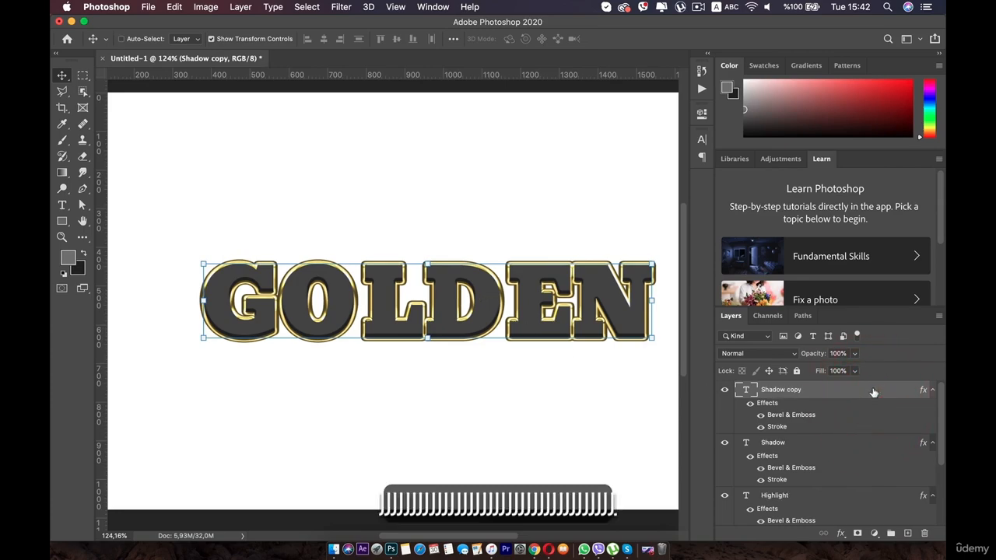
{"action": "double_click", "coordinate": [783, 389]}
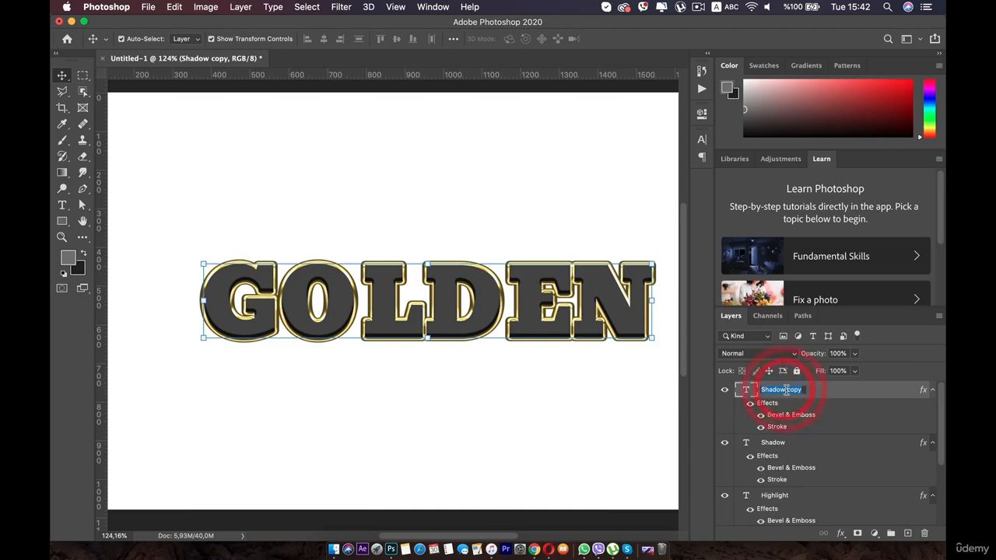
{"action": "key", "text": "shift"}
{"action": "type", "text": "E"}
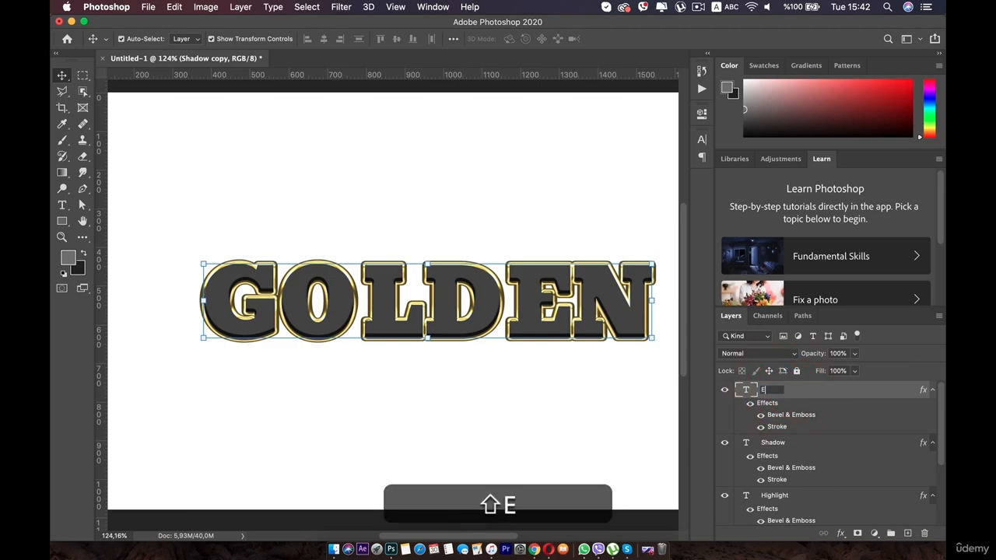
{"action": "type", "text": "nhanc "}
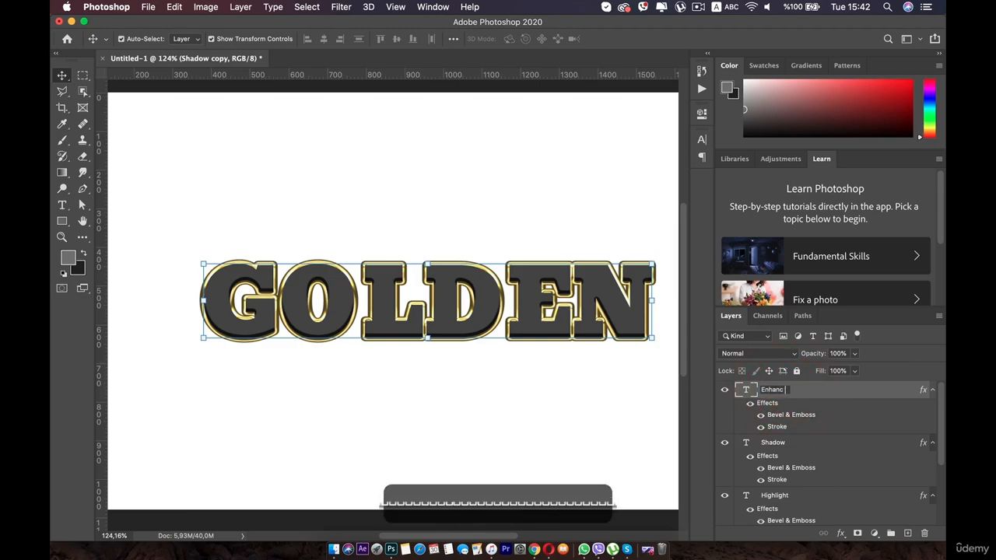
{"action": "type", "text": "Shaw"}
{"action": "key", "text": "BackSpace"}
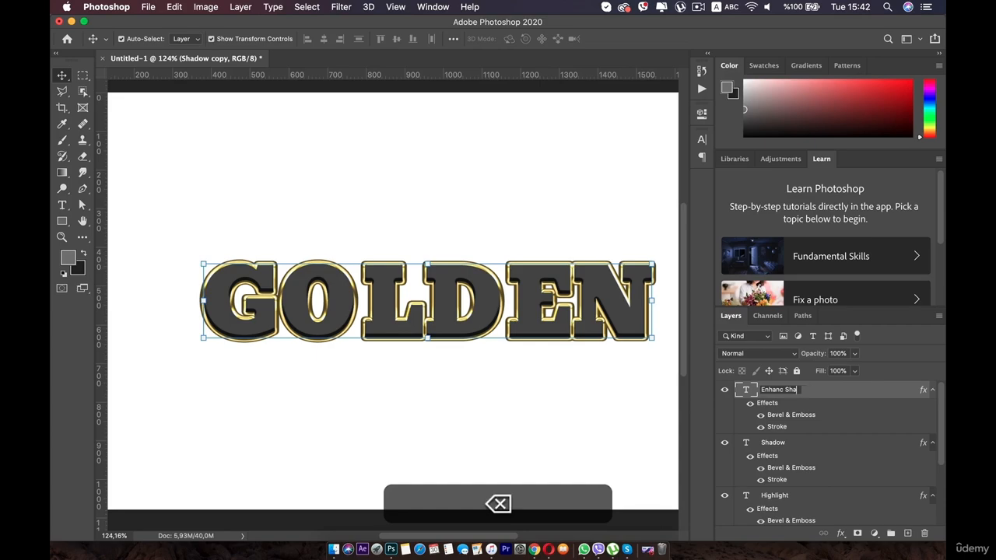
{"action": "type", "text": "ing"}
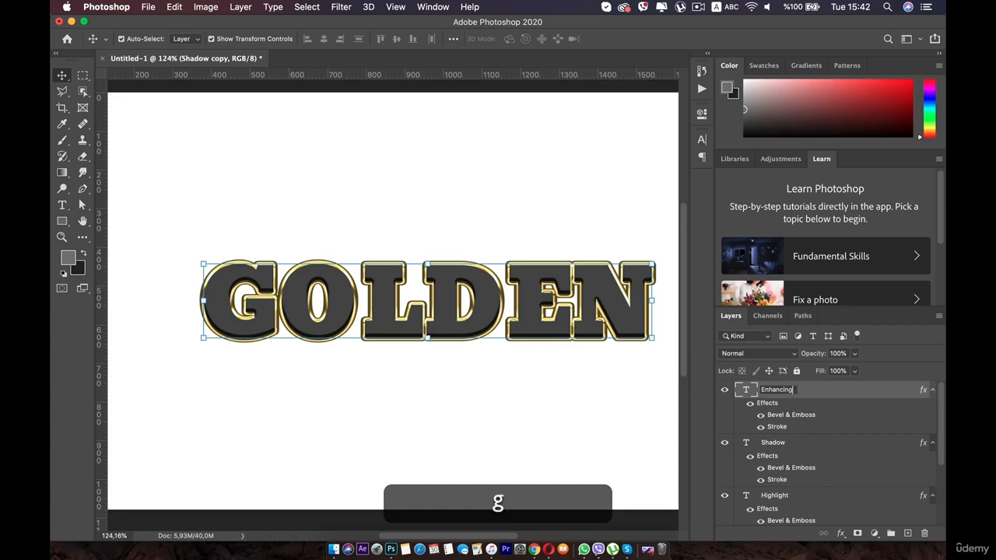
{"action": "type", "text": " shadows"}
{"action": "key", "text": "BackSpace"}
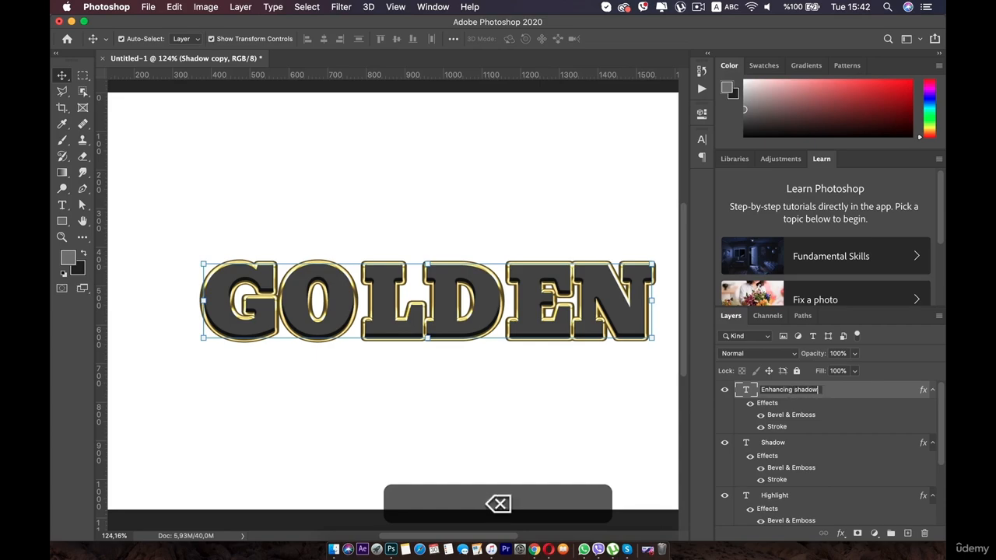
{"action": "type", "text": "s"}
{"action": "scroll", "coordinate": [345, 336], "scroll_direction": "up", "scroll_amount": 4}
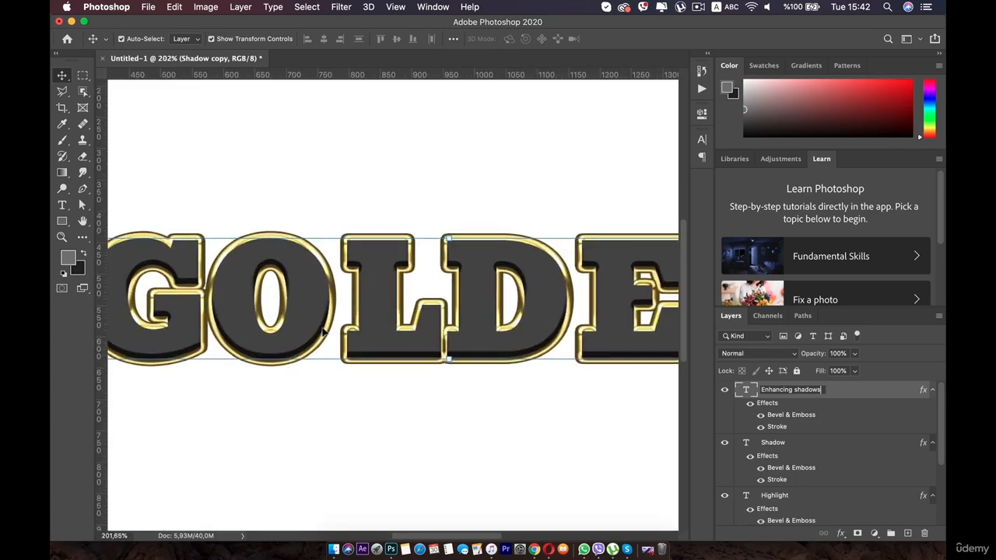
{"action": "left_click", "coordinate": [836, 419]}
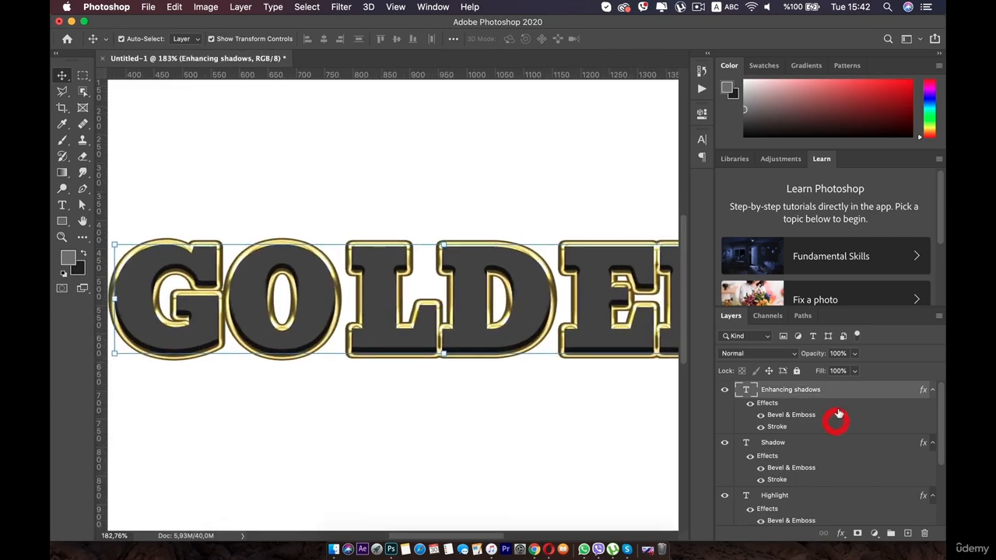
Open the Enhancing shadows layer's style and turn off its stroke.
{"action": "double_click", "coordinate": [890, 392]}
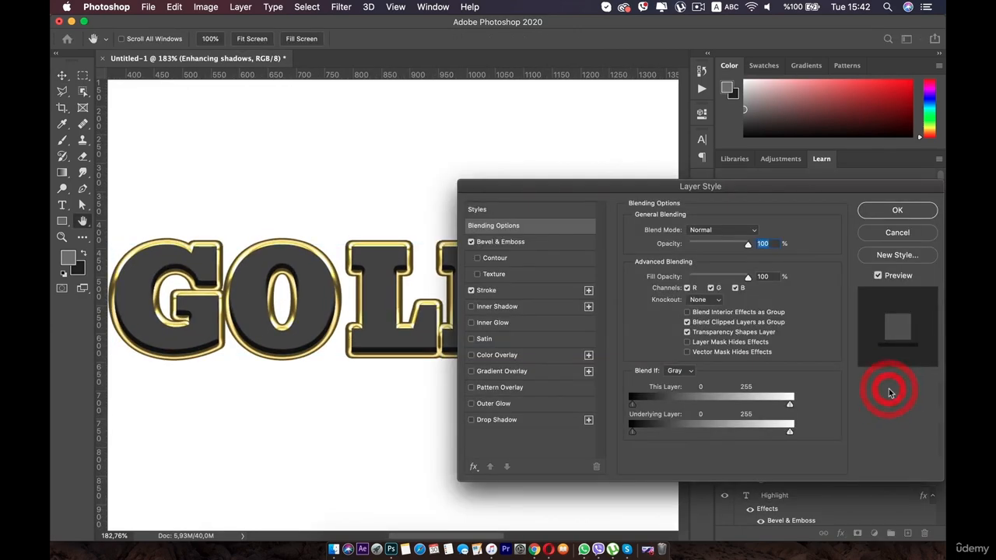
{"action": "left_click", "coordinate": [488, 291]}
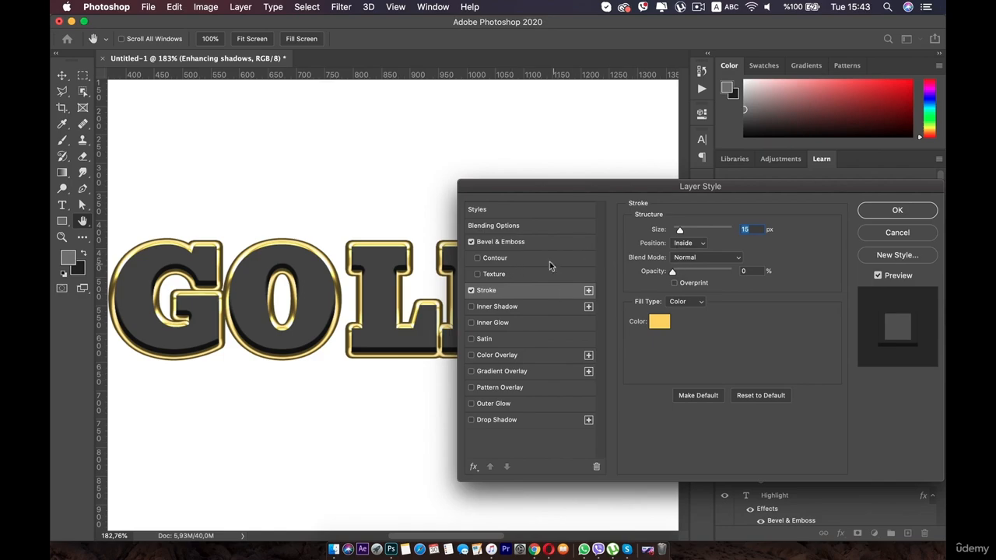
{"action": "left_click", "coordinate": [470, 291]}
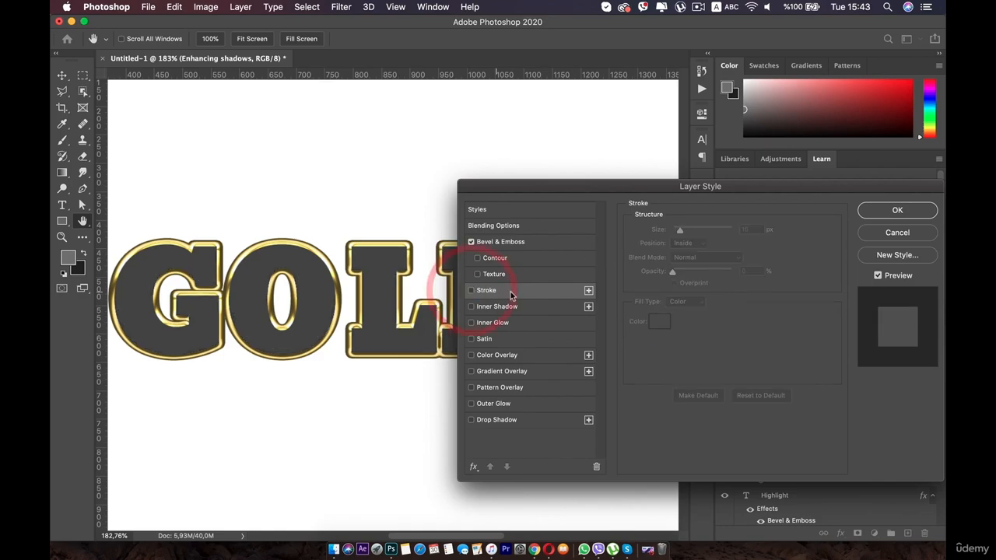
Change the Enhancing shadows bevel to Inner Bevel with a depth of 396% and a shadow opacity of 55%.
{"action": "left_click", "coordinate": [504, 244]}
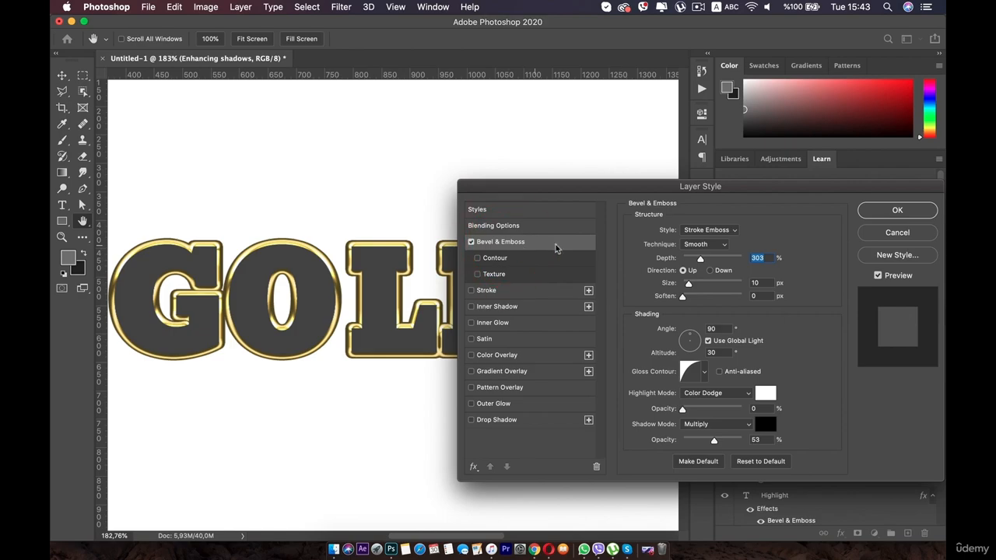
{"action": "left_click", "coordinate": [723, 231]}
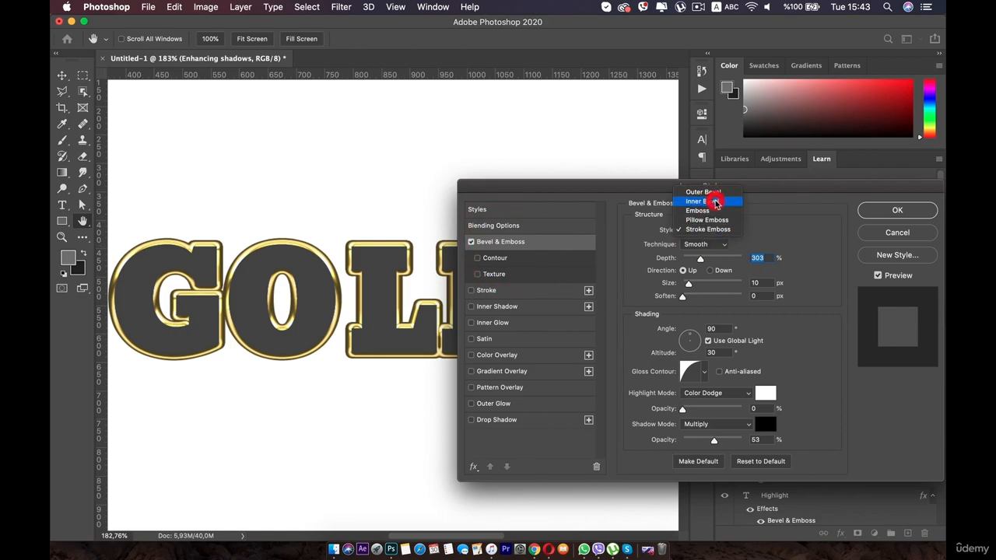
{"action": "left_click", "coordinate": [715, 202]}
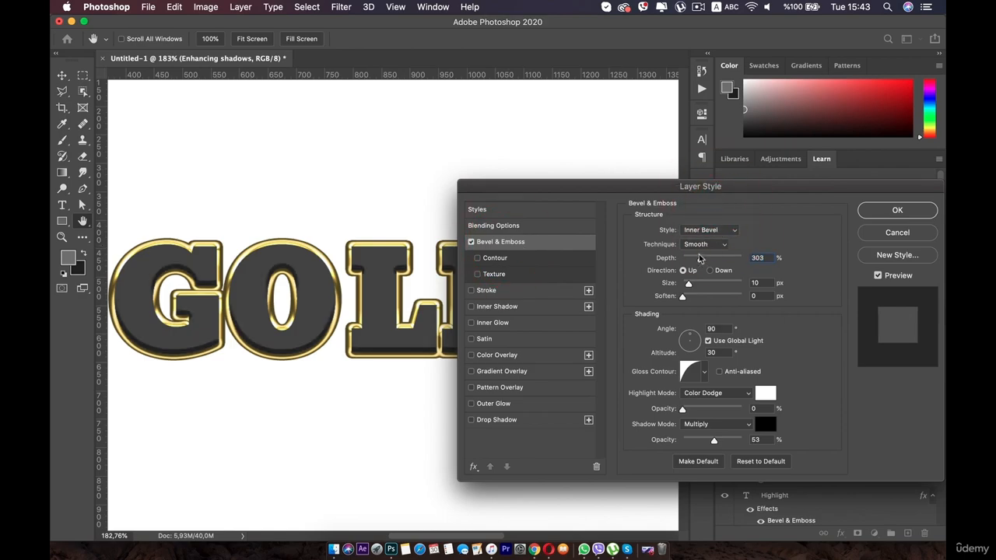
{"action": "mouse_move", "coordinate": [699, 258]}
{"action": "left_mouse_down"}
{"action": "mouse_move", "coordinate": [716, 261]}
{"action": "mouse_move", "coordinate": [696, 260]}
{"action": "mouse_move", "coordinate": [705, 259]}
{"action": "left_mouse_up"}
{"action": "mouse_move", "coordinate": [712, 441]}
{"action": "left_mouse_down"}
{"action": "mouse_move", "coordinate": [725, 443]}
{"action": "mouse_move", "coordinate": [716, 440]}
{"action": "left_mouse_up"}
Try several global light angles for the Enhancing shadows bevel.
{"action": "left_click", "coordinate": [689, 338]}
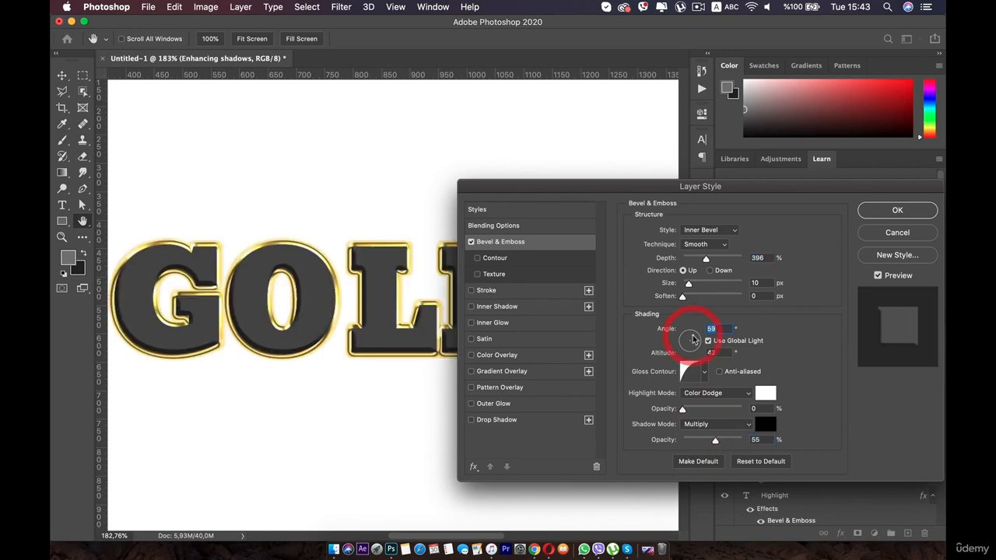
{"action": "left_click", "coordinate": [691, 337]}
{"action": "left_click", "coordinate": [690, 339]}
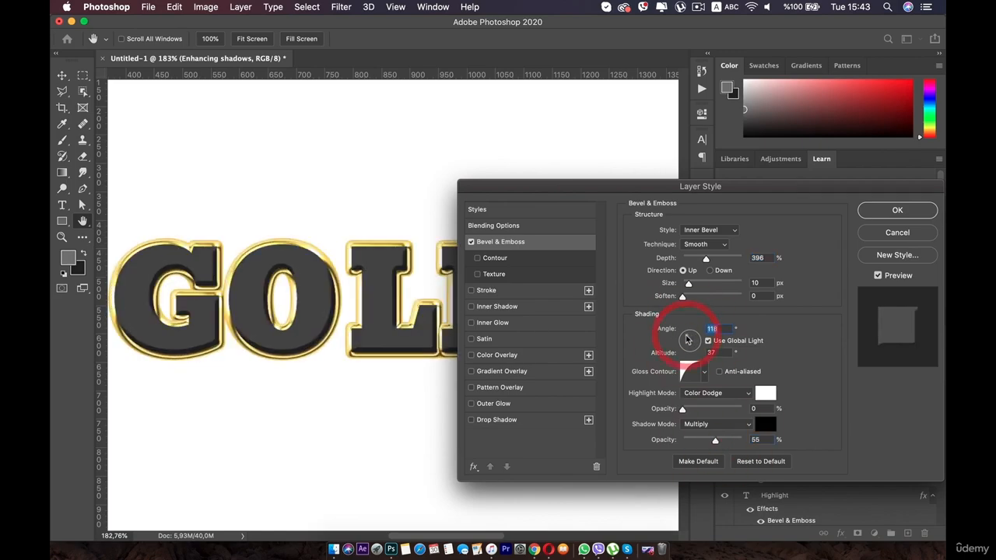
{"action": "left_click", "coordinate": [692, 335]}
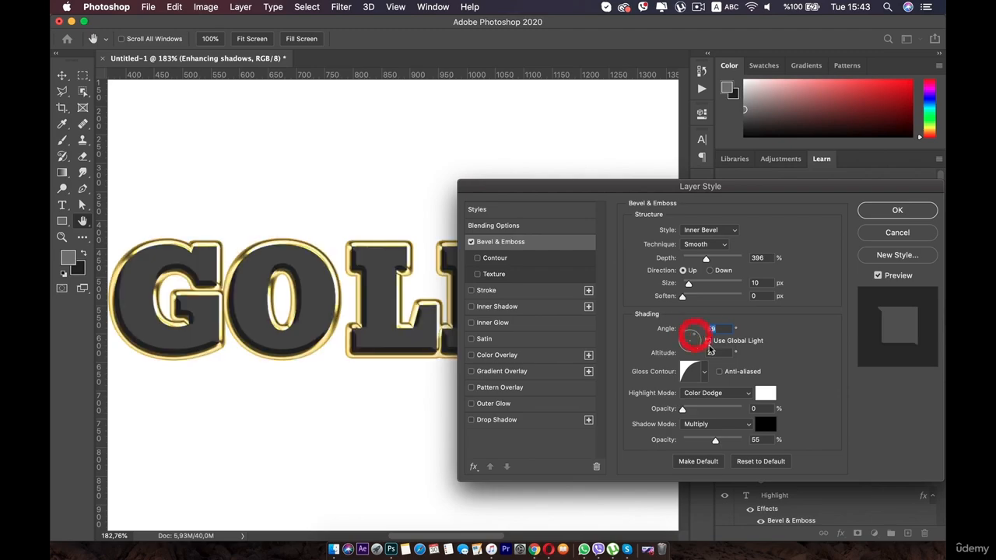
Turn off global light for the bevel, try several light directions and raise the shadow opacity to 72%.
{"action": "left_click", "coordinate": [708, 340]}
{"action": "left_click", "coordinate": [691, 337]}
{"action": "left_click", "coordinate": [690, 336]}
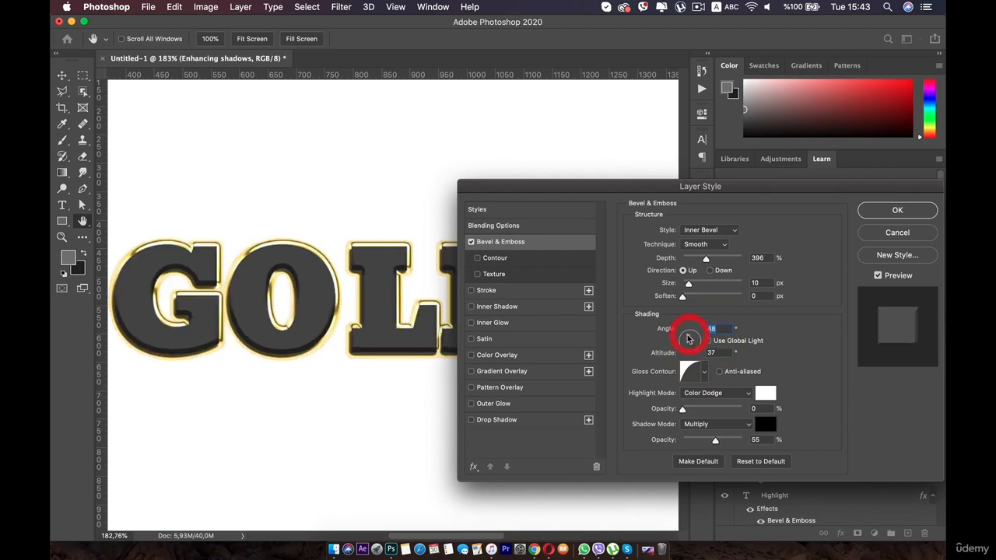
{"action": "left_click", "coordinate": [685, 340]}
{"action": "left_click_drag", "start_coordinate": [682, 345], "coordinate": [694, 337]}
{"action": "left_click", "coordinate": [694, 335]}
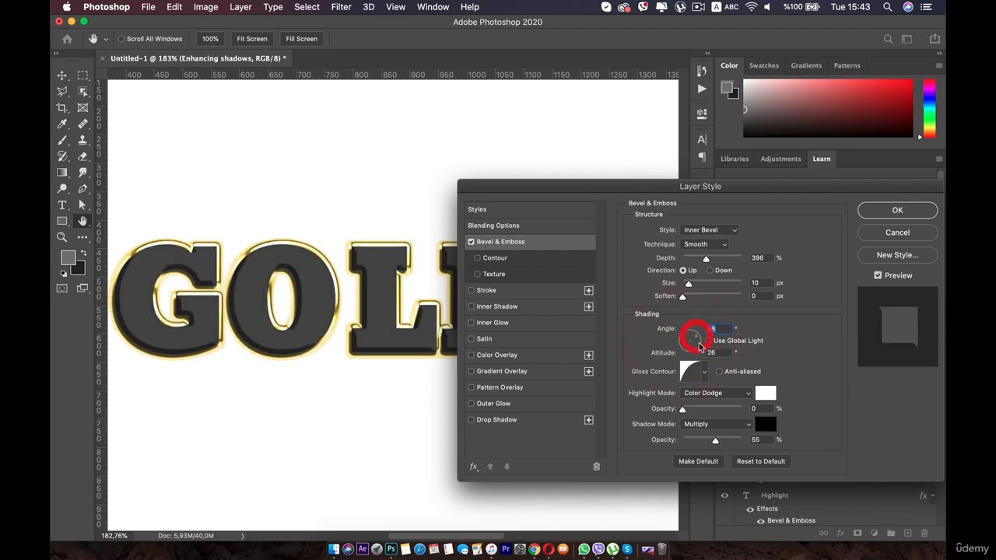
{"action": "left_click", "coordinate": [707, 341]}
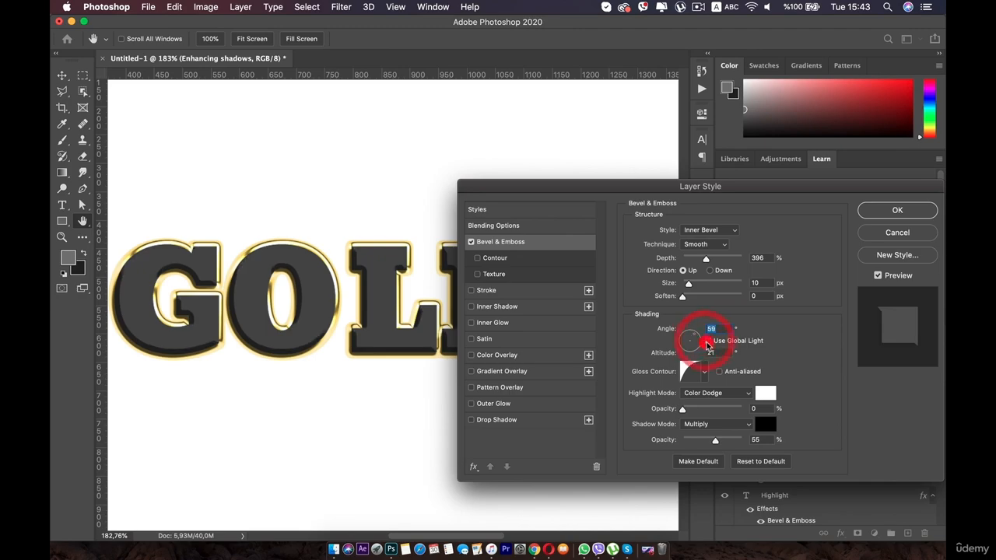
{"action": "left_click", "coordinate": [706, 341]}
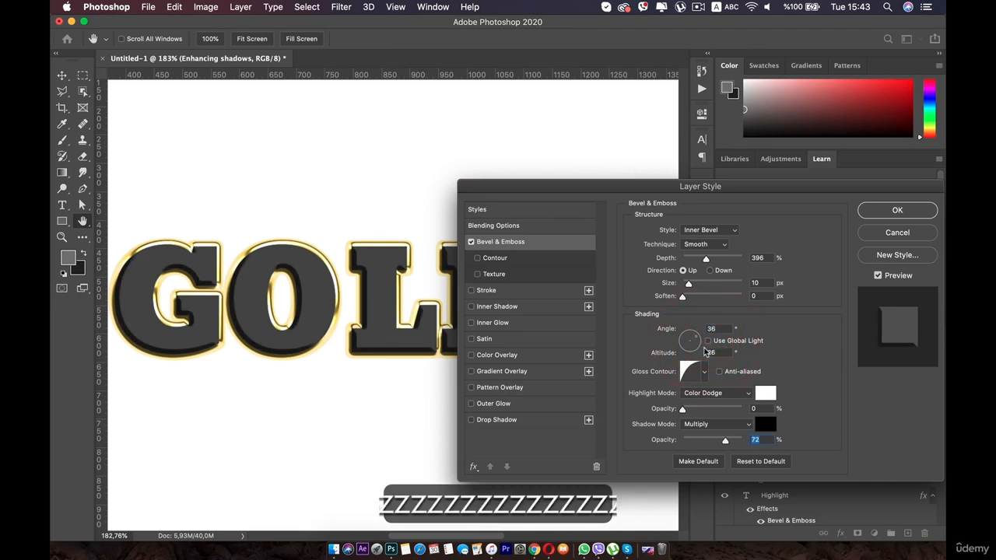
Try to undo the lighting changes and set the bevel's own light angle to 90° and altitude to 30°.
{"action": "key", "text": "super+z"}
{"action": "key", "text": "super+z"}
{"action": "key", "text": "super+z"}
{"action": "key", "text": "super+z"}
{"action": "left_click", "coordinate": [689, 332]}
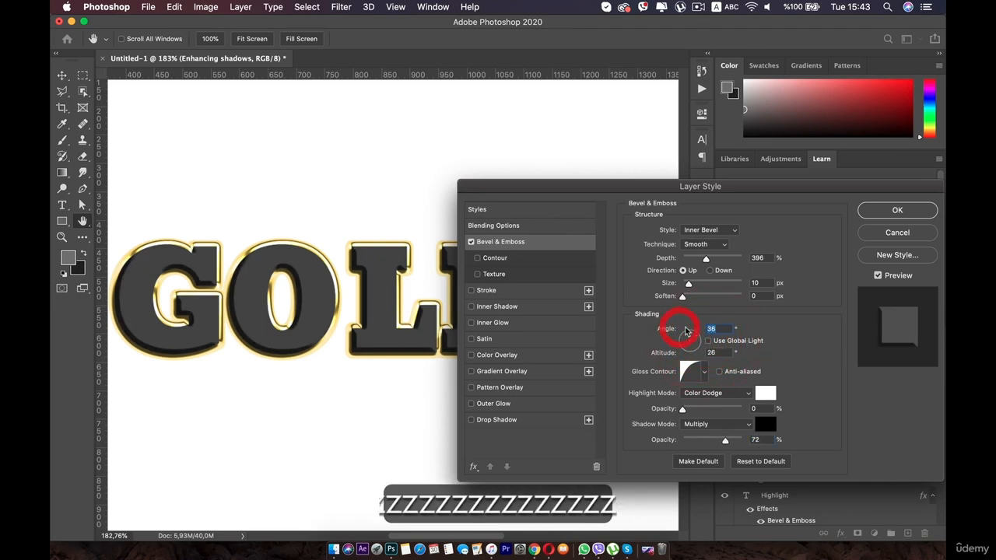
{"action": "left_click", "coordinate": [711, 352]}
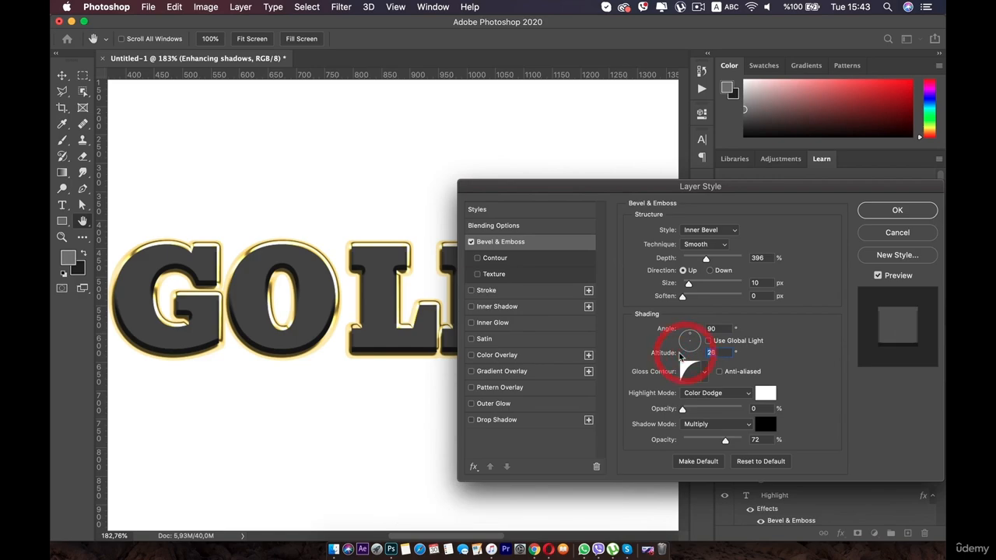
{"action": "type", "text": "30"}
{"action": "left_click", "coordinate": [781, 336]}
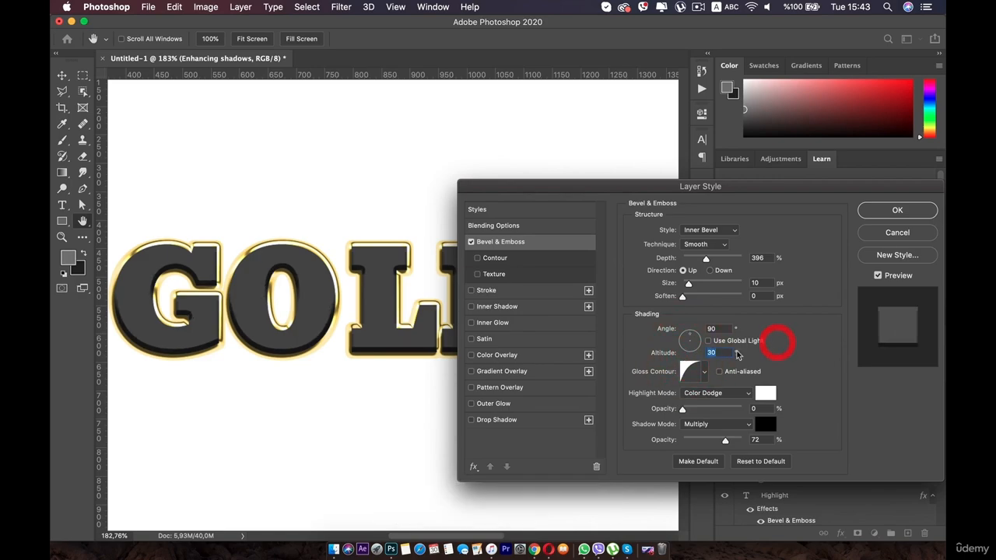
Turn global light back on and restore its angle to 90° and altitude to 30°.
{"action": "left_click", "coordinate": [708, 340]}
{"action": "left_click", "coordinate": [648, 314]}
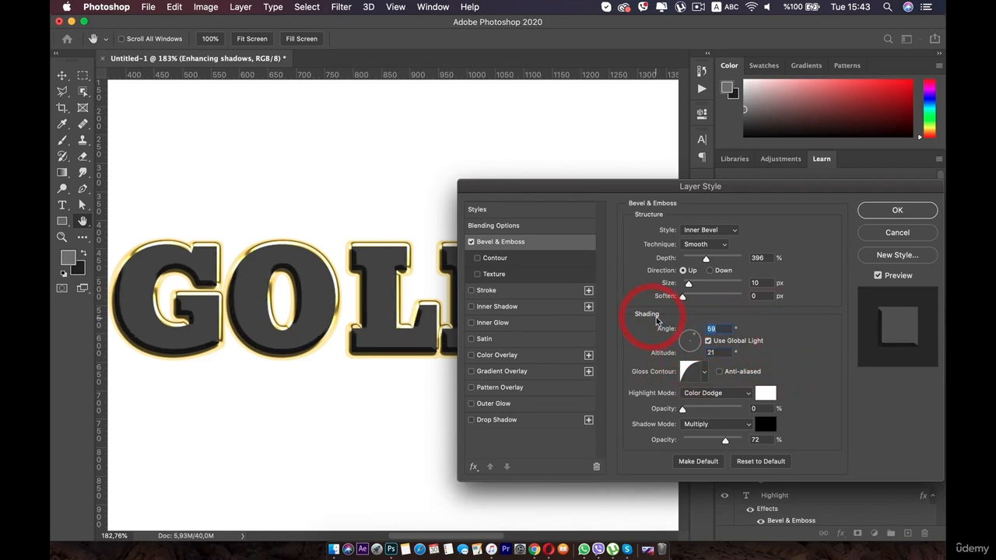
{"action": "type", "text": "90"}
{"action": "left_click", "coordinate": [714, 353]}
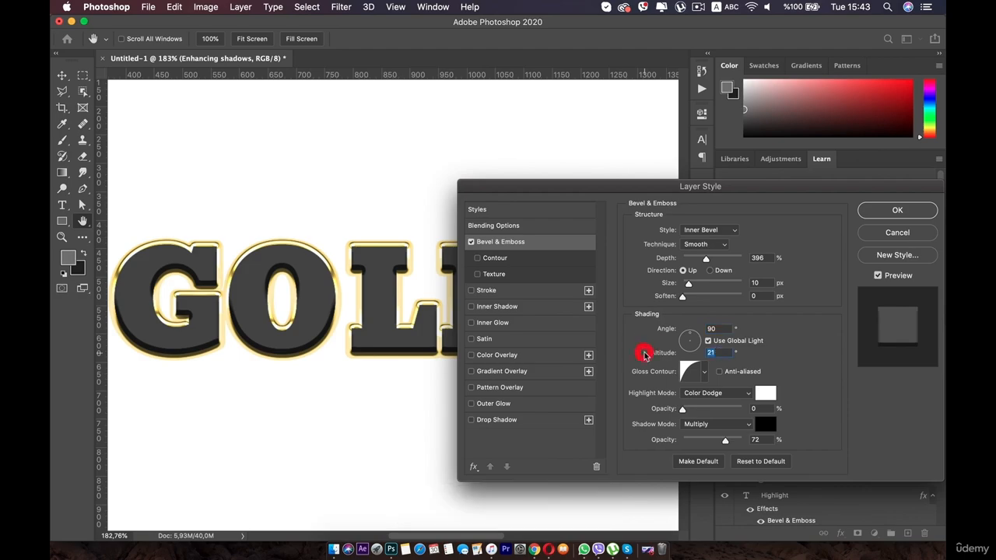
{"action": "type", "text": "30"}
Turn off global light, set the bevel's own angle to about 106° and altitude to 32°, and apply the style.
{"action": "left_click", "coordinate": [799, 355]}
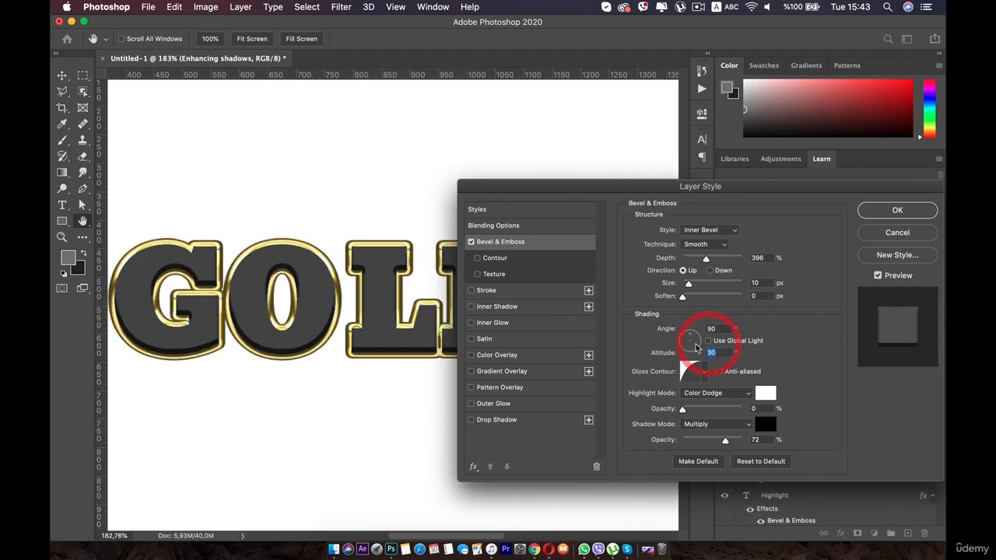
{"action": "left_click", "coordinate": [697, 338]}
{"action": "left_click", "coordinate": [693, 338]}
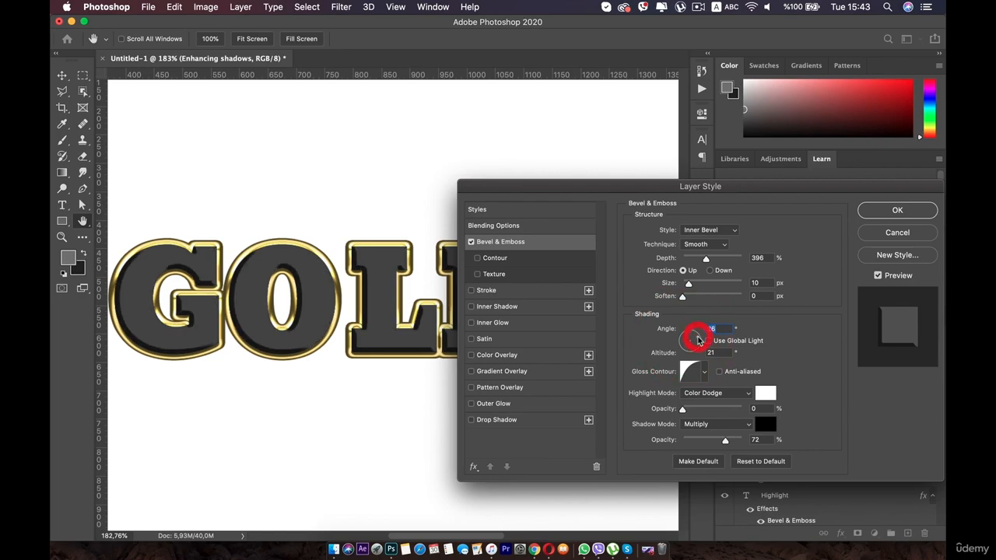
{"action": "left_click", "coordinate": [688, 336]}
{"action": "left_click", "coordinate": [688, 337]}
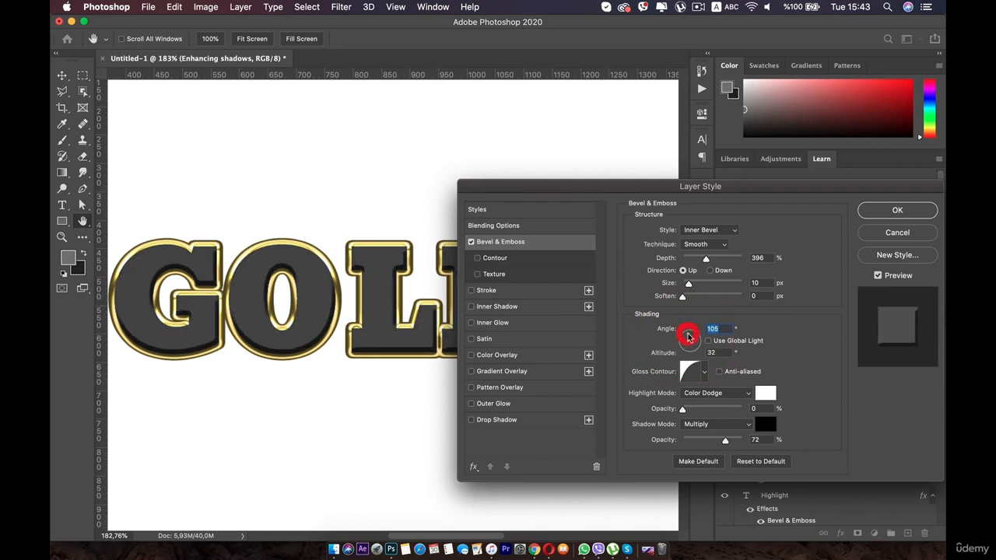
{"action": "left_click", "coordinate": [687, 337]}
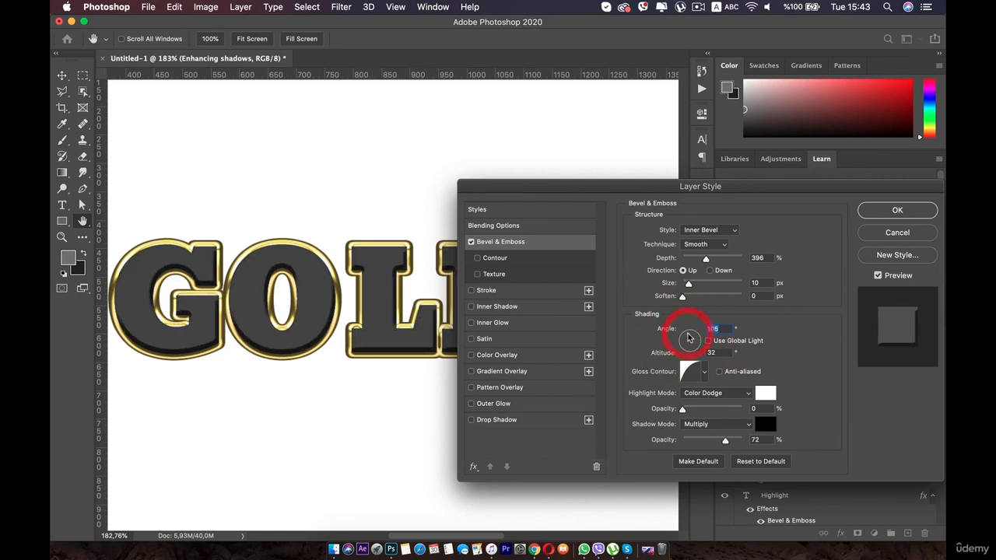
{"action": "left_click", "coordinate": [902, 212]}
Examine the enhanced shadows on the letters across the whole word GOLDEN.
{"action": "left_click_drag", "start_coordinate": [646, 298], "coordinate": [459, 297]}
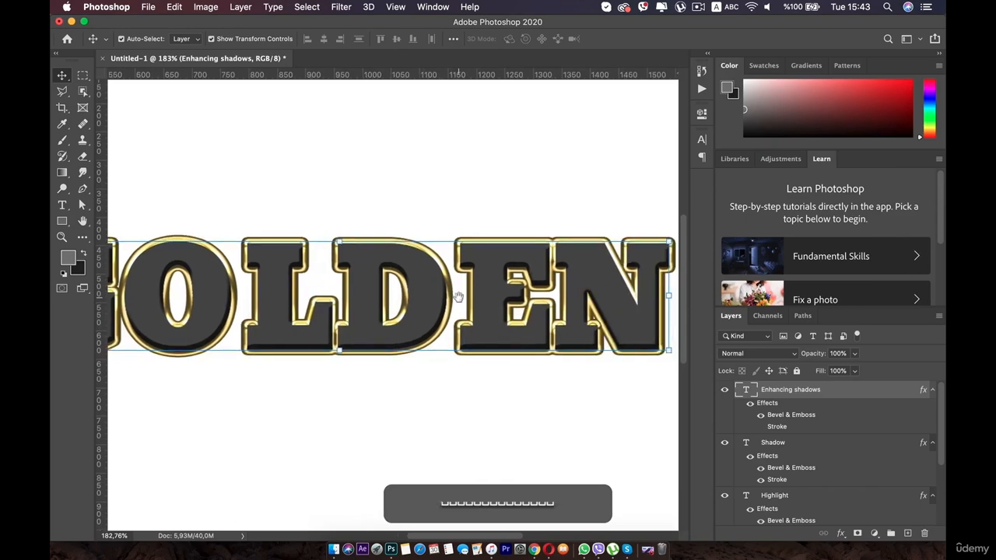
{"action": "scroll", "coordinate": [459, 298], "scroll_direction": "down", "scroll_amount": 5}
{"action": "scroll", "coordinate": [465, 300], "scroll_direction": "up", "scroll_amount": 4}
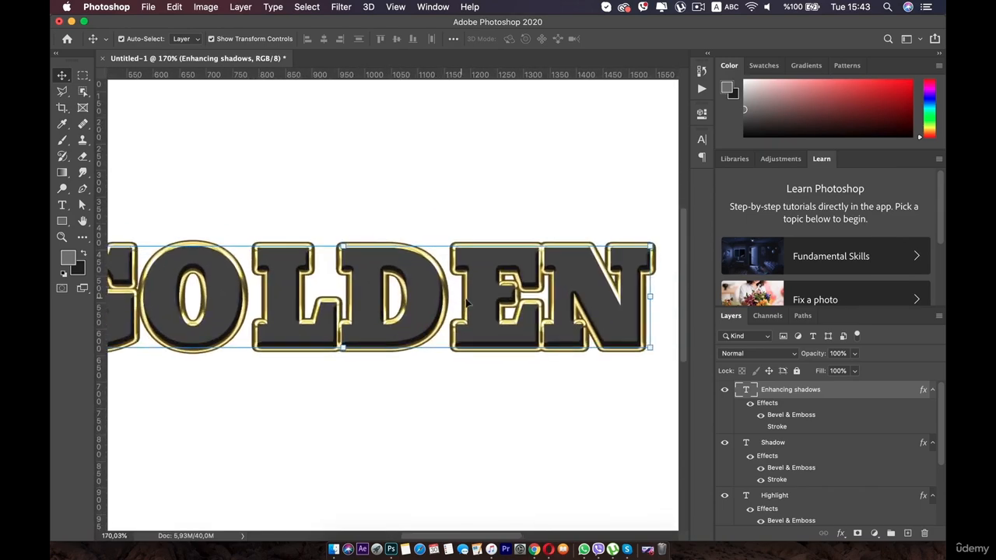
{"action": "scroll", "coordinate": [531, 288], "scroll_direction": "down", "scroll_amount": 4}
{"action": "scroll", "coordinate": [528, 306], "scroll_direction": "up", "scroll_amount": 3}
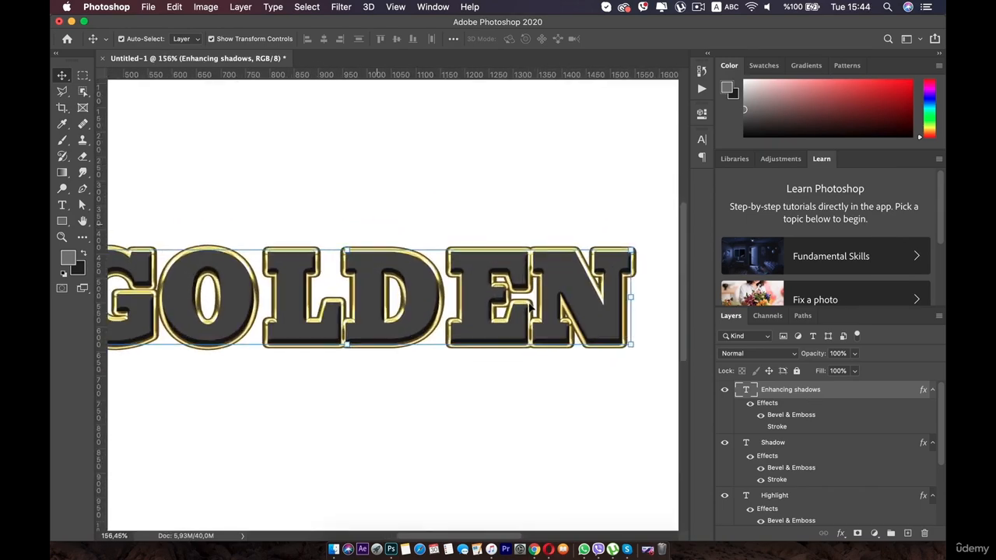
{"action": "scroll", "coordinate": [517, 313], "scroll_direction": "down", "scroll_amount": 2}
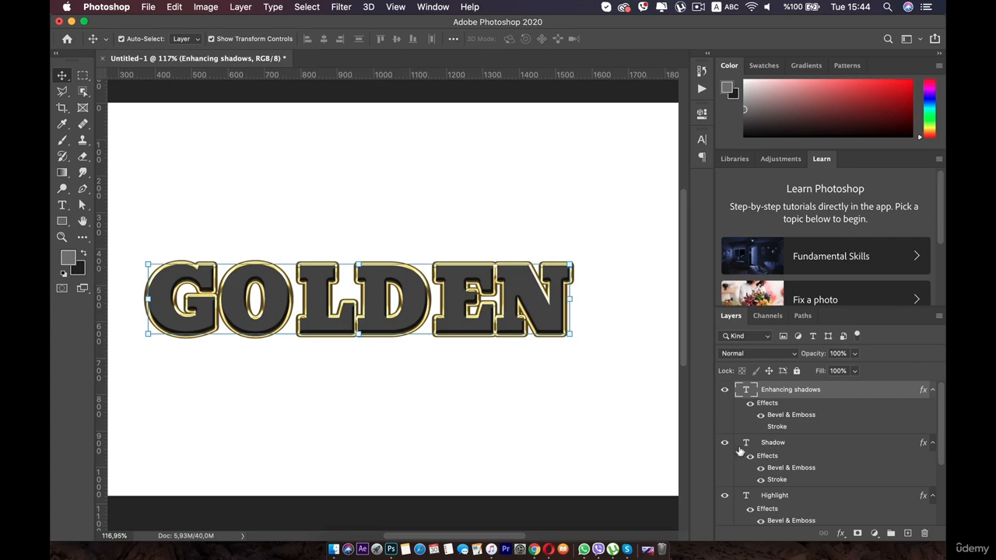
Check what the Golden, Main Bevel and Highlight layers each contribute by hiding and showing them again.
{"action": "scroll", "coordinate": [762, 463], "scroll_direction": "down", "scroll_amount": 3}
{"action": "left_click", "coordinate": [788, 505]}
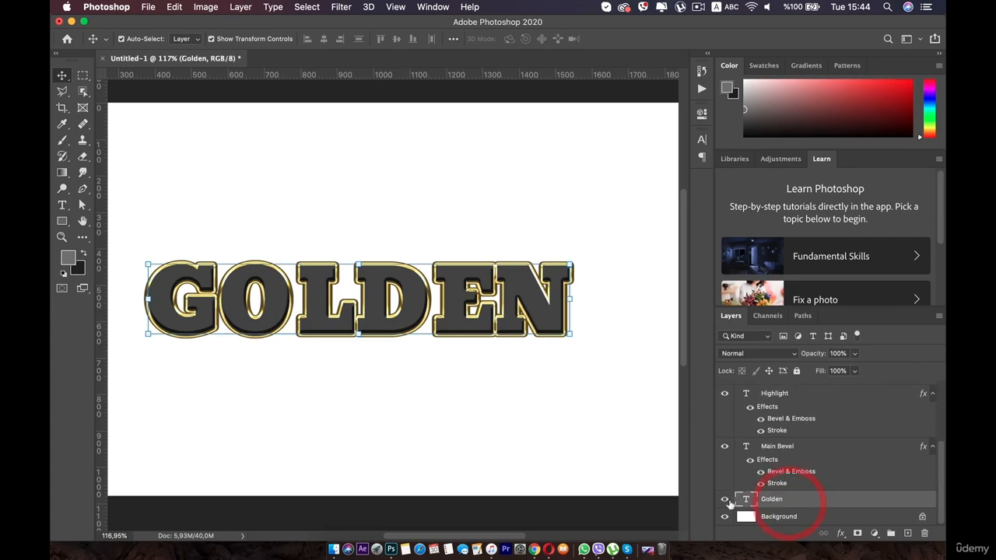
{"action": "left_click", "coordinate": [725, 500]}
{"action": "left_click", "coordinate": [724, 500]}
{"action": "left_click", "coordinate": [724, 446]}
{"action": "left_click", "coordinate": [724, 446]}
{"action": "left_click", "coordinate": [724, 500]}
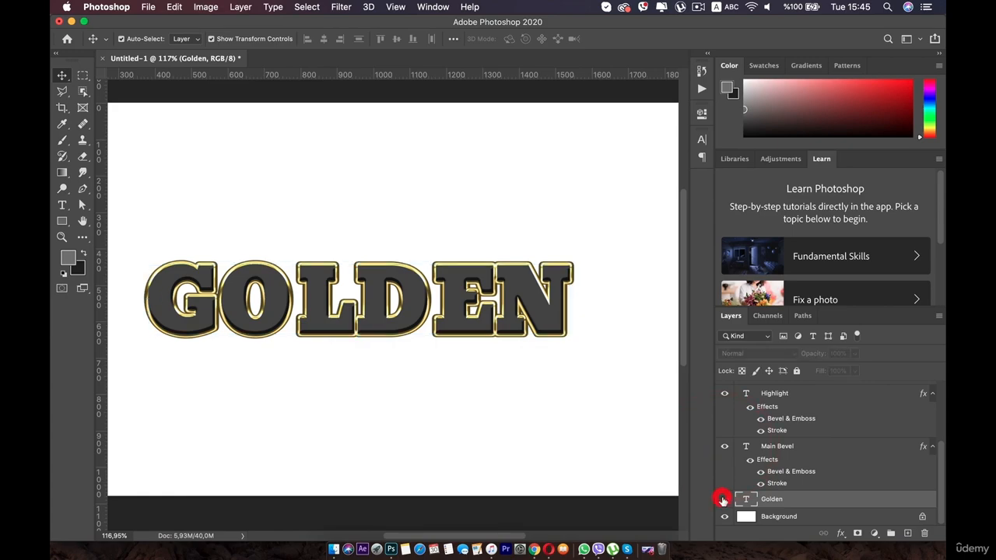
{"action": "left_click", "coordinate": [724, 500]}
{"action": "left_click", "coordinate": [724, 394]}
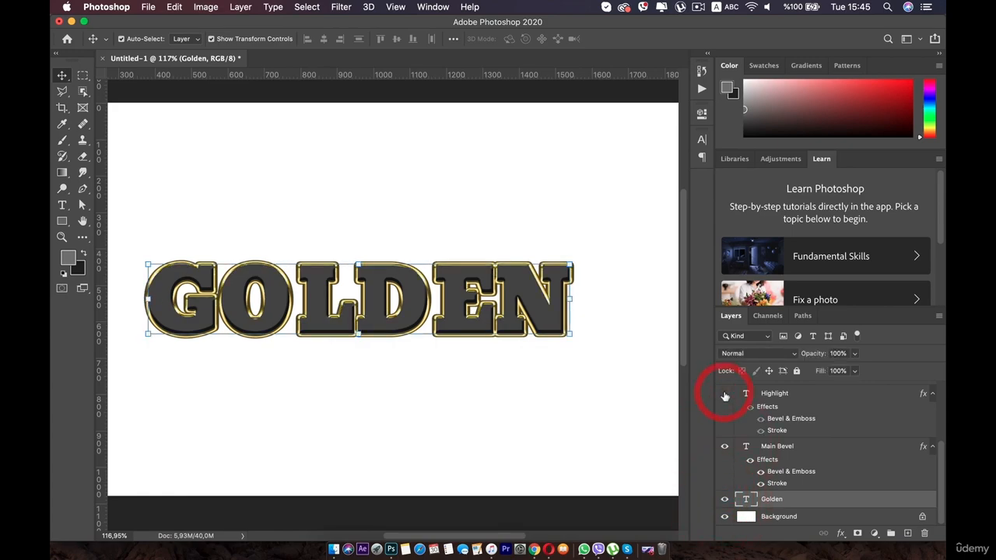
{"action": "left_click", "coordinate": [724, 394]}
Set the Highlight layer's fill opacity to 0% in its blending options and apply.
{"action": "left_click", "coordinate": [789, 393]}
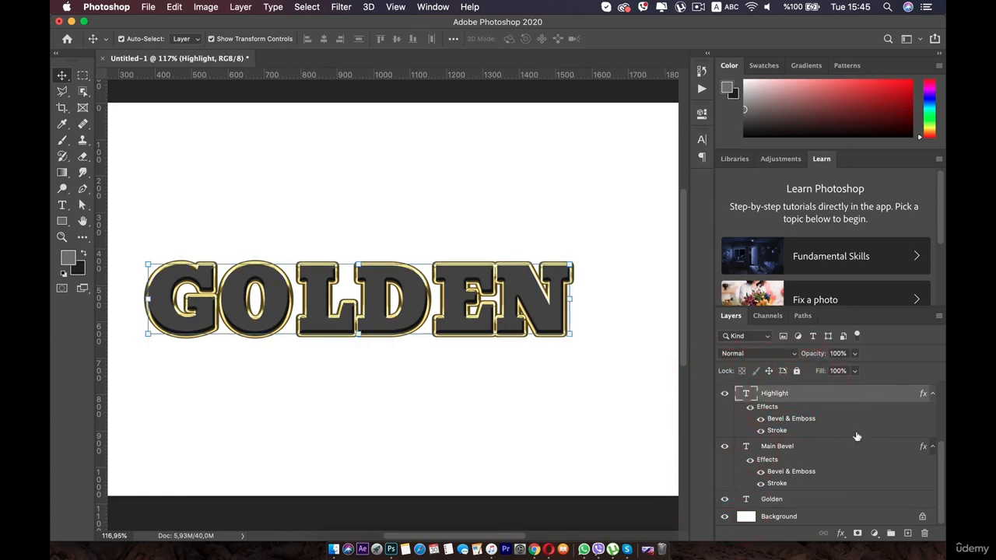
{"action": "scroll", "coordinate": [809, 450], "scroll_direction": "up", "scroll_amount": 2}
{"action": "double_click", "coordinate": [896, 422]}
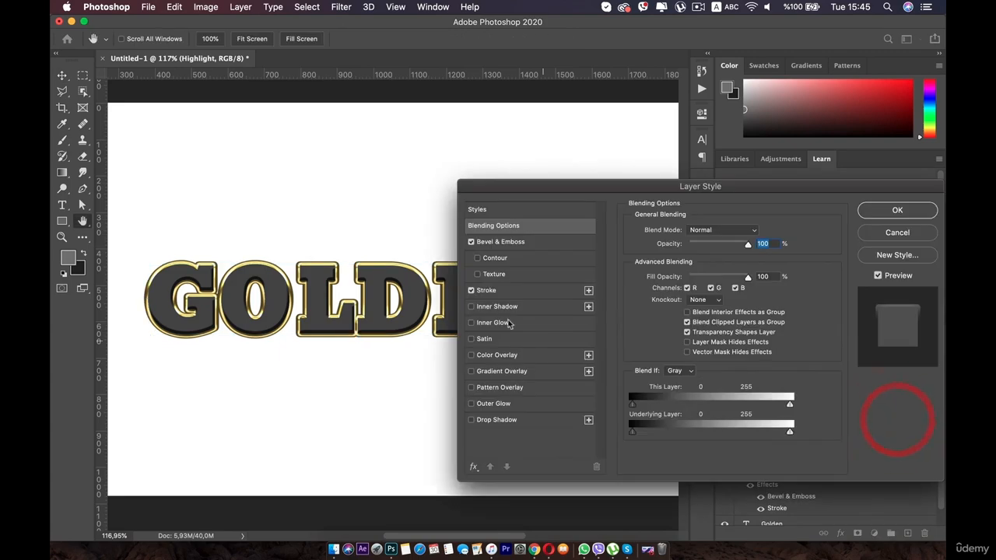
{"action": "left_click_drag", "start_coordinate": [740, 278], "coordinate": [675, 277]}
{"action": "left_click", "coordinate": [884, 210]}
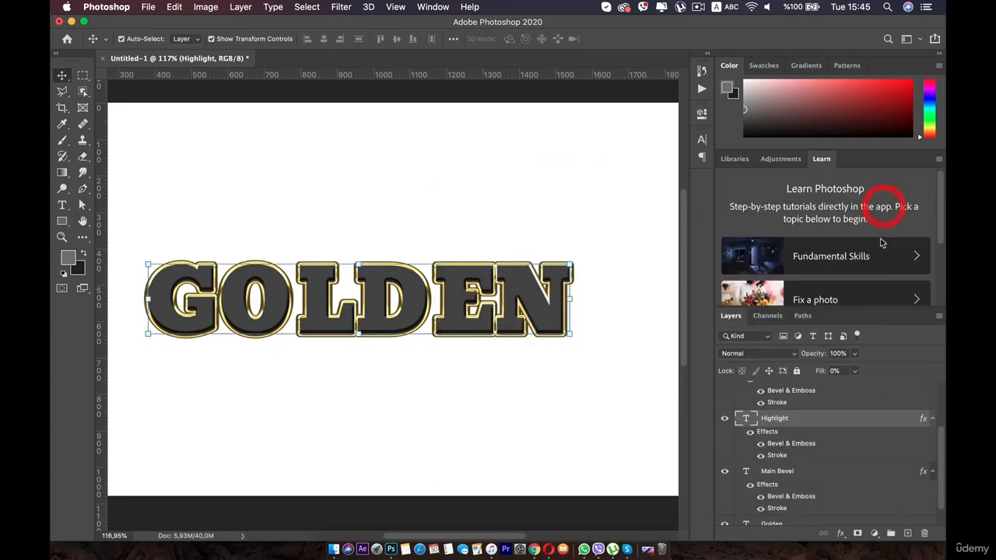
Set the Shadow layer's fill opacity to 0% in its blending options and apply.
{"action": "scroll", "coordinate": [795, 428], "scroll_direction": "up", "scroll_amount": 2}
{"action": "scroll", "coordinate": [798, 433], "scroll_direction": "up", "scroll_amount": 2}
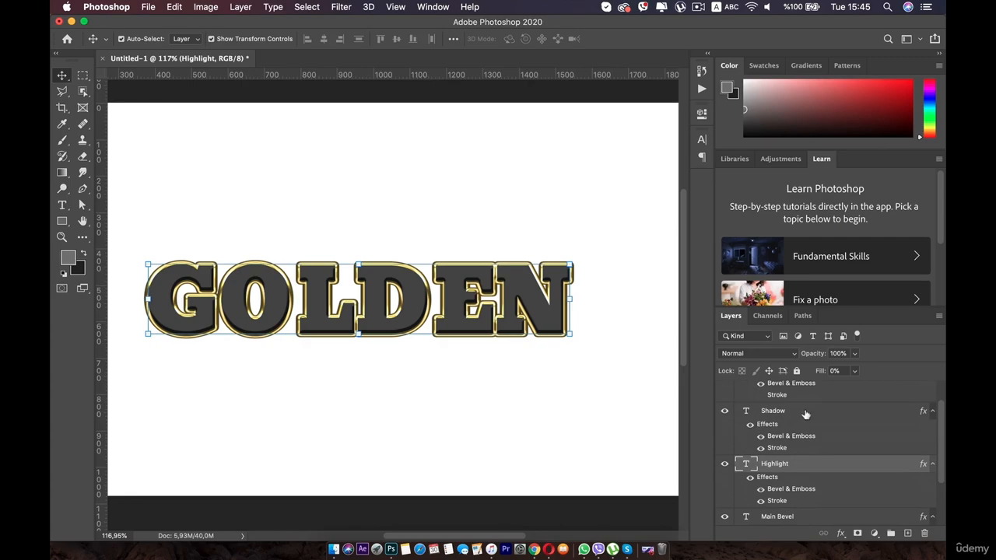
{"action": "left_click", "coordinate": [804, 409]}
{"action": "double_click", "coordinate": [873, 411]}
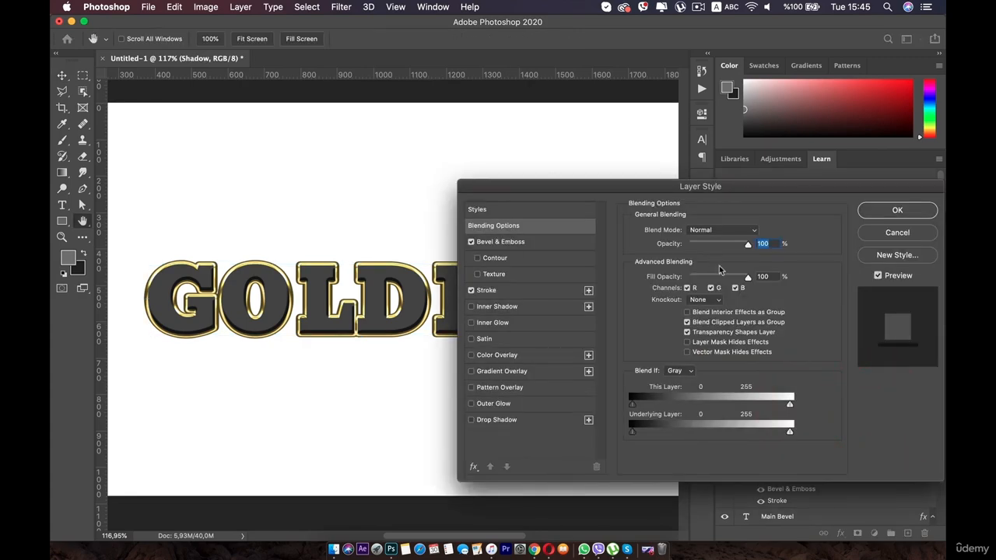
{"action": "left_click_drag", "start_coordinate": [745, 278], "coordinate": [667, 277]}
{"action": "left_click", "coordinate": [896, 210]}
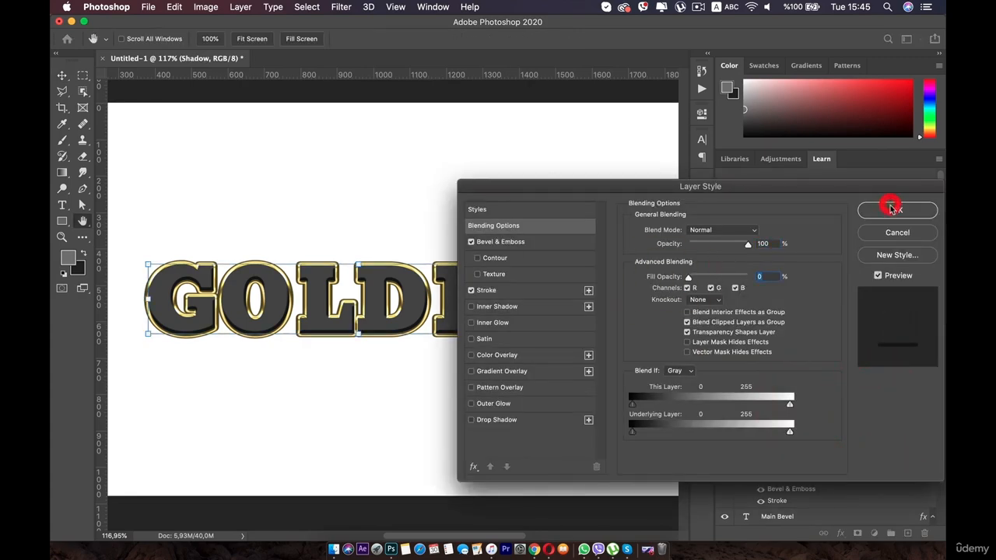
Set the Enhancing shadows layer's fill opacity to 0% in its blending options and apply.
{"action": "scroll", "coordinate": [805, 428], "scroll_direction": "up", "scroll_amount": 2}
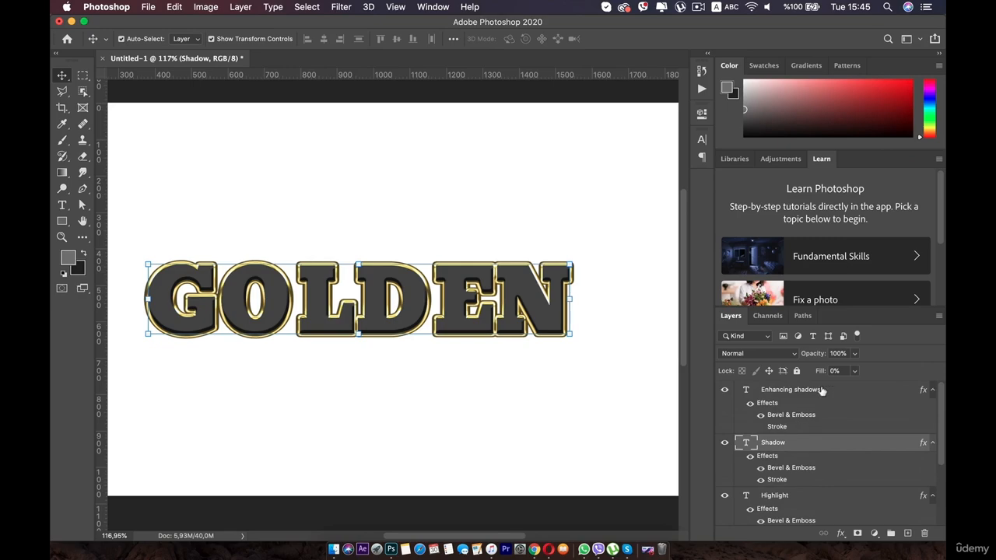
{"action": "left_click", "coordinate": [821, 391]}
{"action": "double_click", "coordinate": [887, 389]}
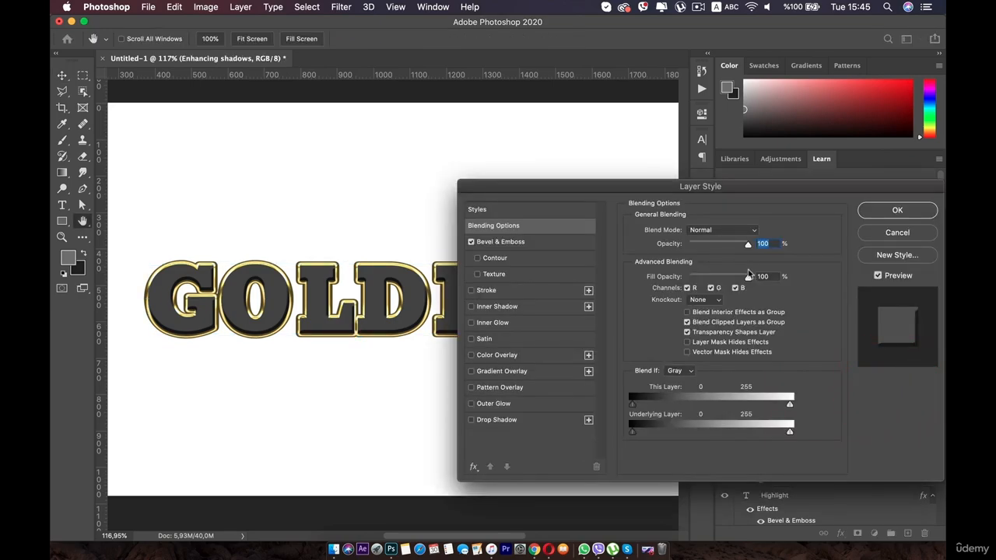
{"action": "left_click_drag", "start_coordinate": [749, 276], "coordinate": [686, 278]}
{"action": "left_click", "coordinate": [880, 211]}
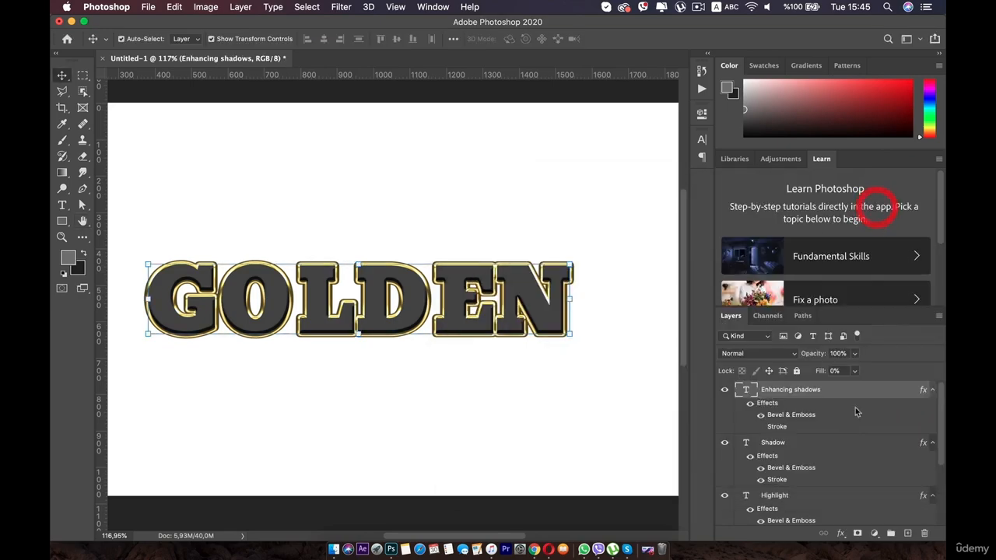
Set the Main Bevel layer's fill opacity to 0% in its blending options and apply.
{"action": "scroll", "coordinate": [848, 436], "scroll_direction": "down", "scroll_amount": 5}
{"action": "left_click", "coordinate": [820, 471]}
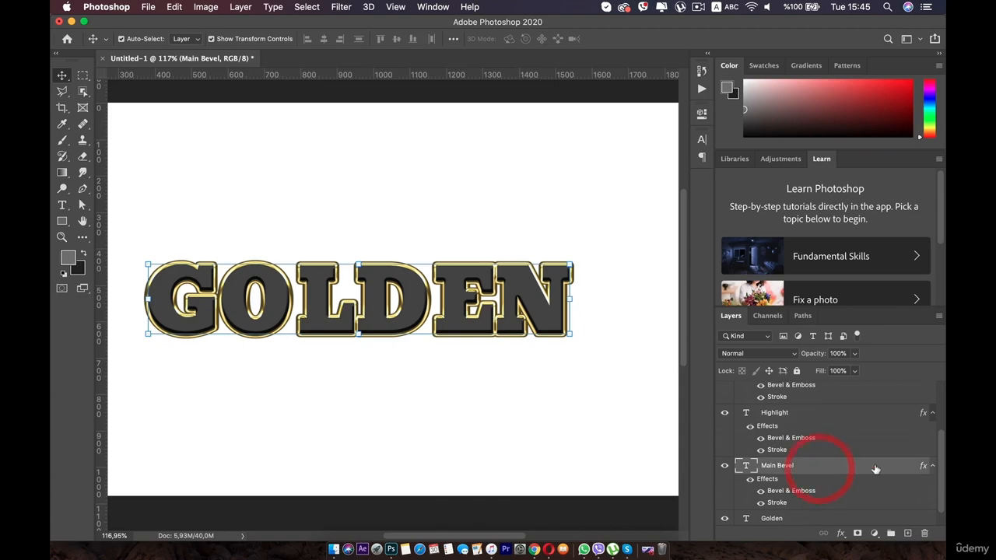
{"action": "double_click", "coordinate": [881, 469]}
{"action": "left_click_drag", "start_coordinate": [748, 277], "coordinate": [648, 280]}
{"action": "left_click", "coordinate": [891, 214]}
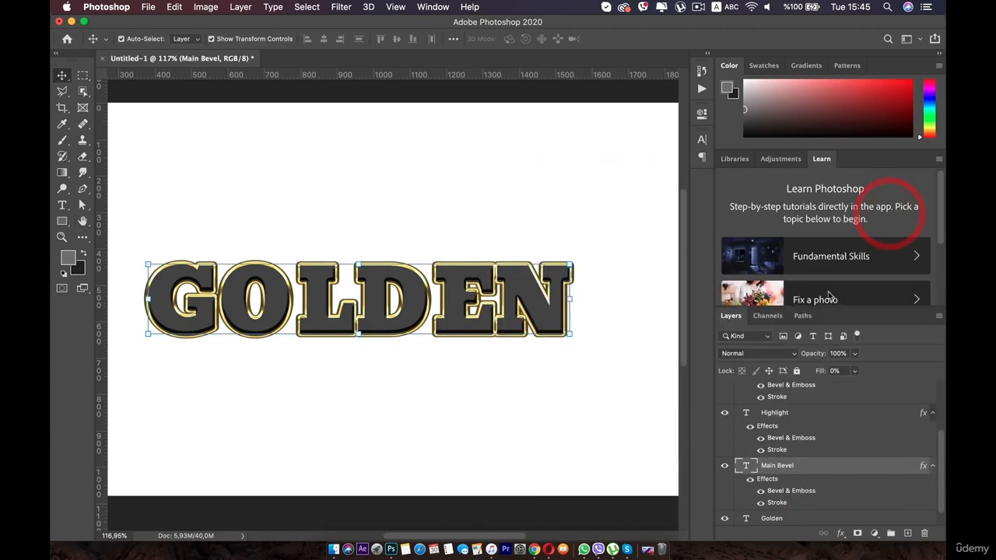
Check what the Golden layer contributes to the lettering by hiding and showing it repeatedly.
{"action": "scroll", "coordinate": [744, 494], "scroll_direction": "down", "scroll_amount": 1}
{"action": "left_click", "coordinate": [725, 499]}
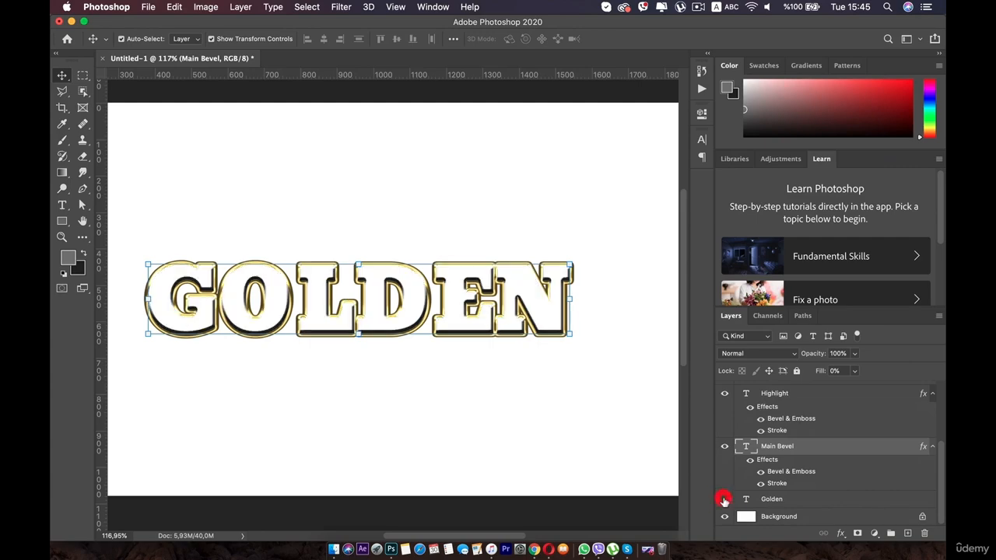
{"action": "left_click", "coordinate": [724, 499]}
{"action": "left_click", "coordinate": [724, 499]}
{"action": "left_click", "coordinate": [724, 500]}
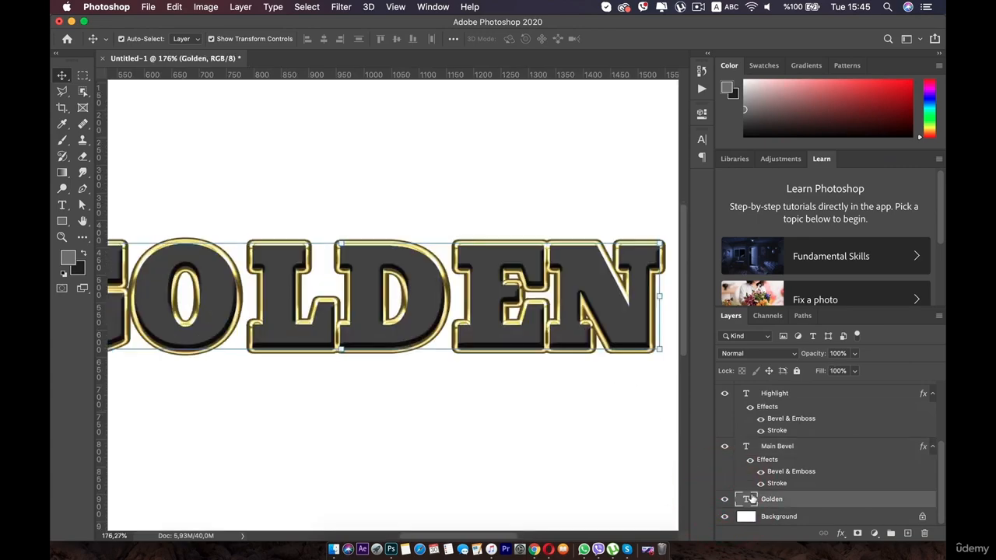
Try a golden orange text colour on the Golden layer, starting from a sample of the letters' gold edge.
{"action": "double_click", "coordinate": [749, 499]}
{"action": "left_click", "coordinate": [554, 38]}
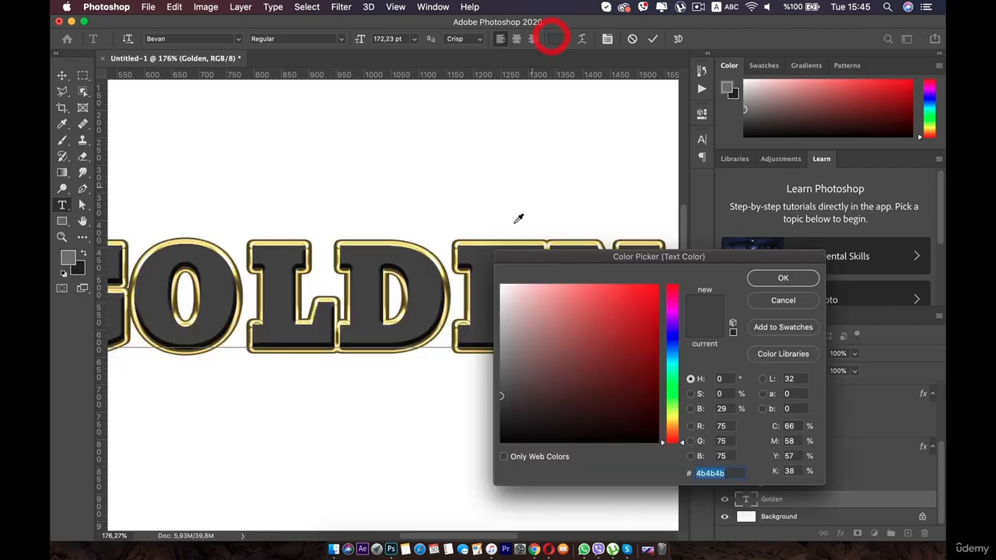
{"action": "left_click", "coordinate": [478, 241]}
{"action": "left_click", "coordinate": [481, 239]}
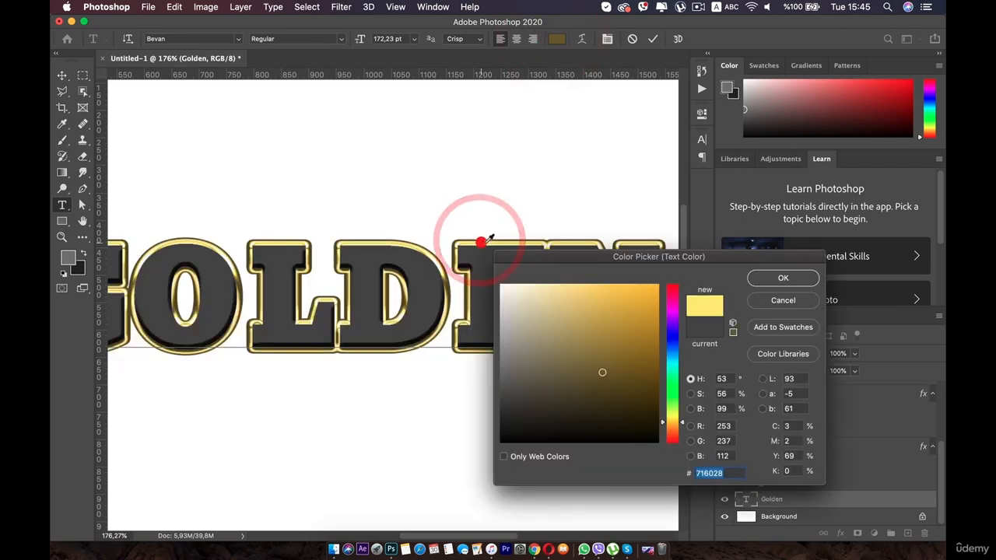
{"action": "left_click", "coordinate": [597, 289]}
{"action": "left_click", "coordinate": [589, 292]}
{"action": "left_click", "coordinate": [599, 288]}
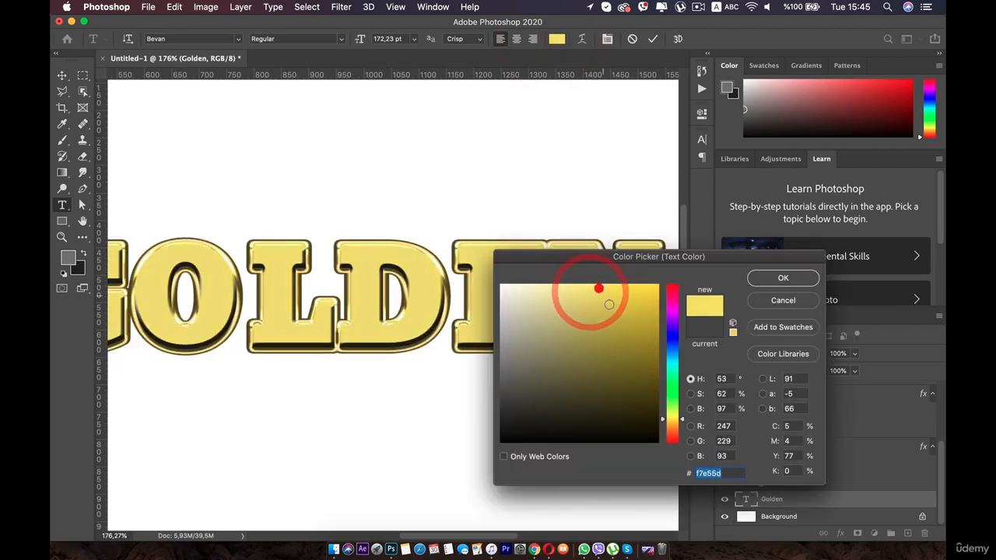
{"action": "left_click", "coordinate": [674, 426]}
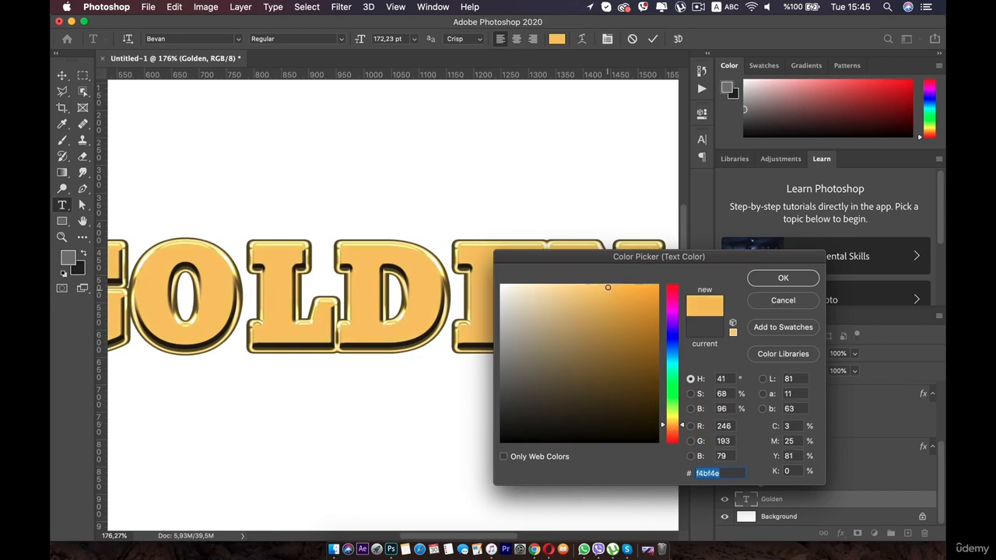
{"action": "left_click", "coordinate": [608, 285]}
{"action": "left_click", "coordinate": [786, 278]}
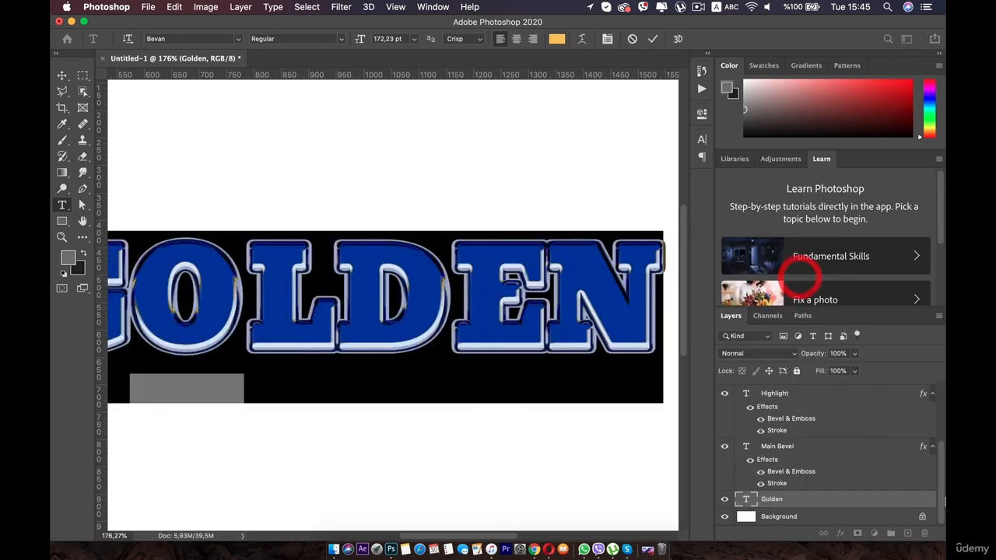
Add a Pattern Overlay to the Golden layer using the diagonal-line pattern in Multiply mode at 82% opacity.
{"action": "double_click", "coordinate": [910, 503]}
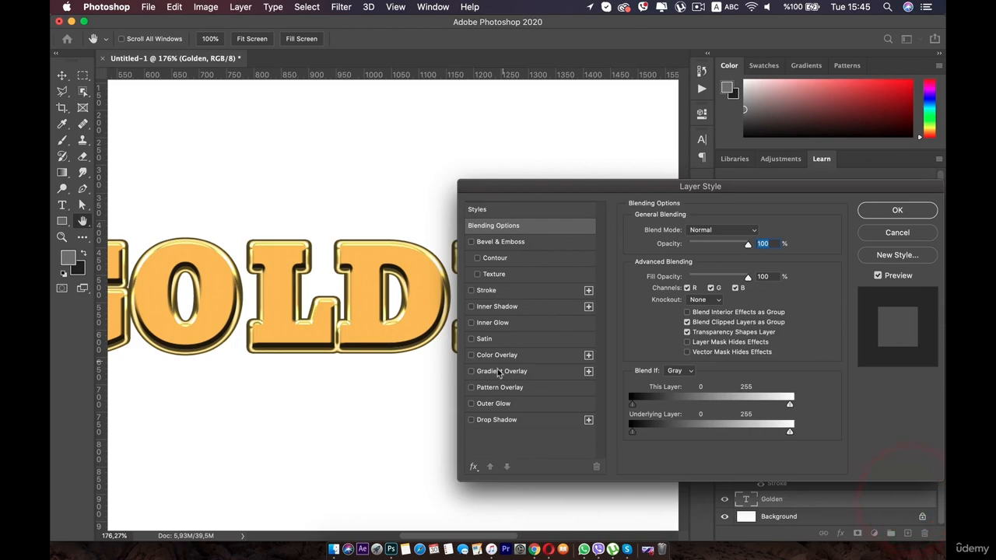
{"action": "left_click", "coordinate": [471, 387]}
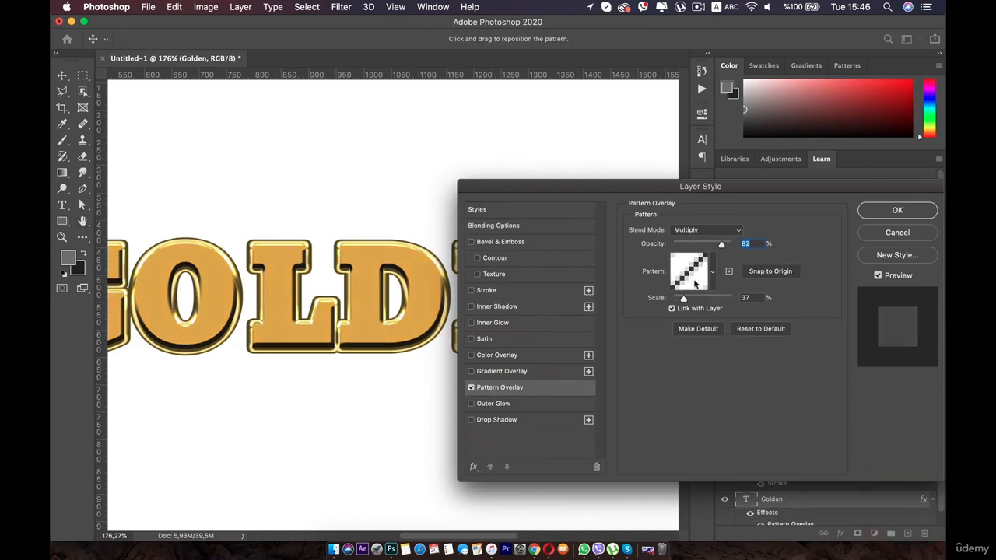
{"action": "mouse_move", "coordinate": [688, 299]}
{"action": "left_mouse_down"}
{"action": "mouse_move", "coordinate": [699, 300]}
{"action": "mouse_move", "coordinate": [689, 300]}
{"action": "left_mouse_up"}
Try the fine-textured, grid, dark purple and speckled yellow patterns in the Golden layer's pattern overlay.
{"action": "left_click", "coordinate": [713, 272]}
{"action": "left_click", "coordinate": [693, 324]}
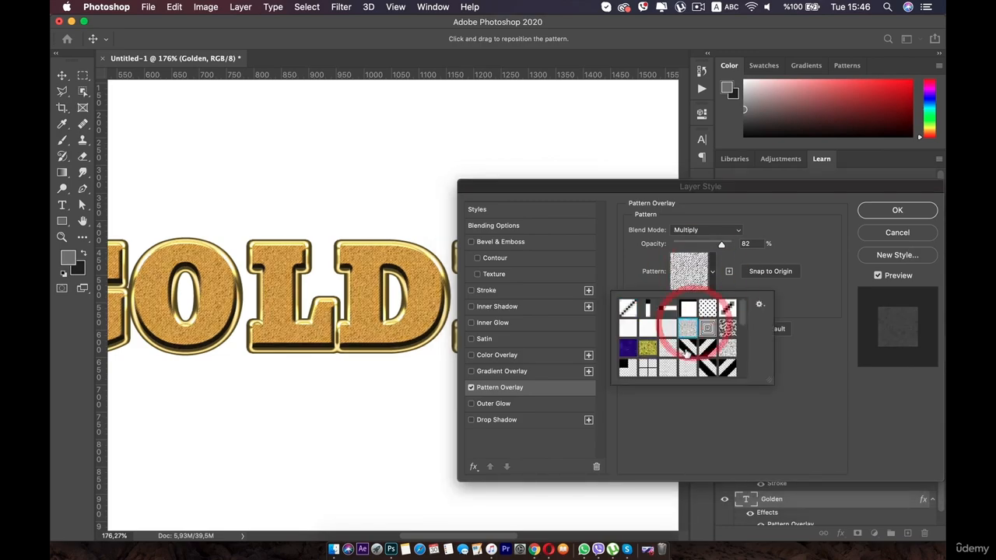
{"action": "left_click", "coordinate": [680, 353]}
{"action": "left_click", "coordinate": [686, 370]}
{"action": "left_click", "coordinate": [647, 368]}
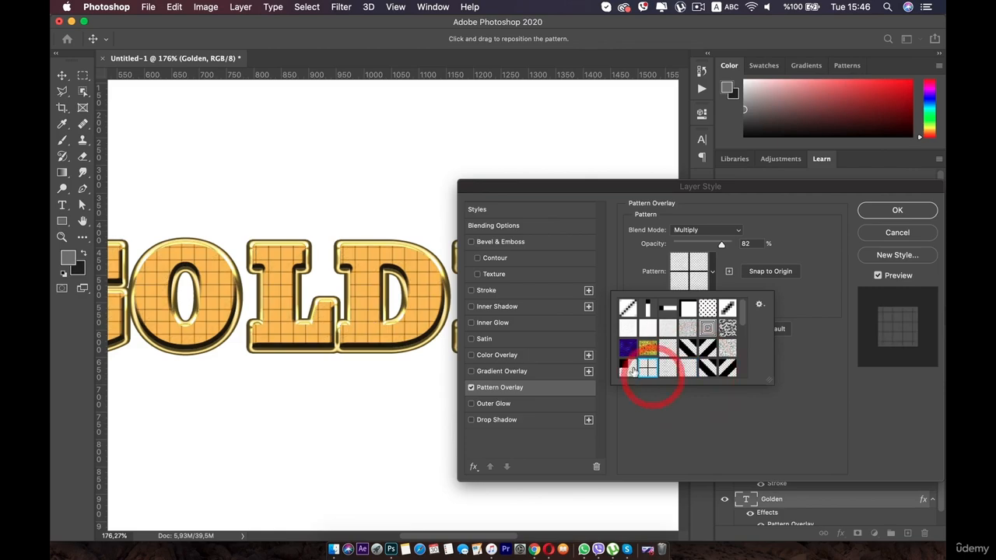
{"action": "left_click", "coordinate": [628, 369]}
{"action": "left_click", "coordinate": [628, 349]}
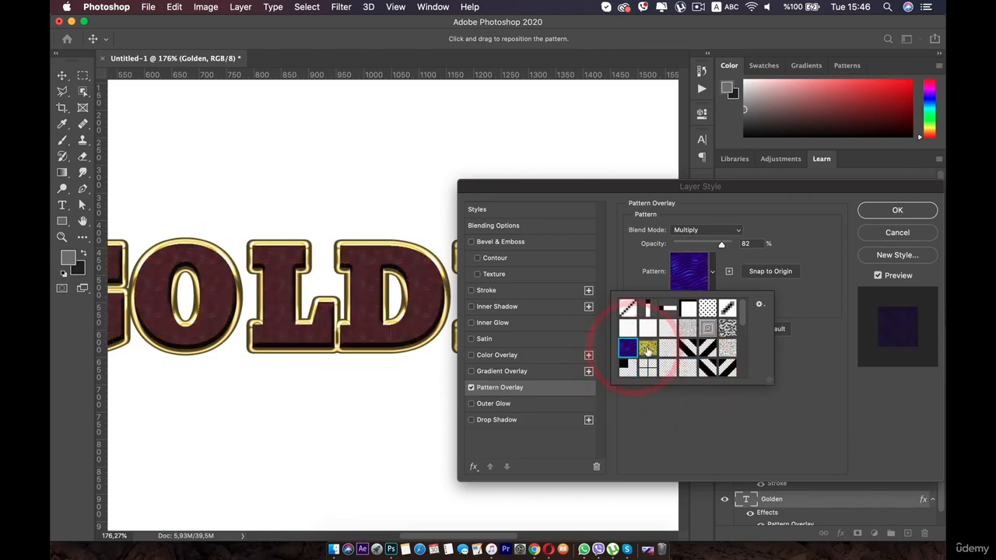
{"action": "left_click", "coordinate": [648, 348]}
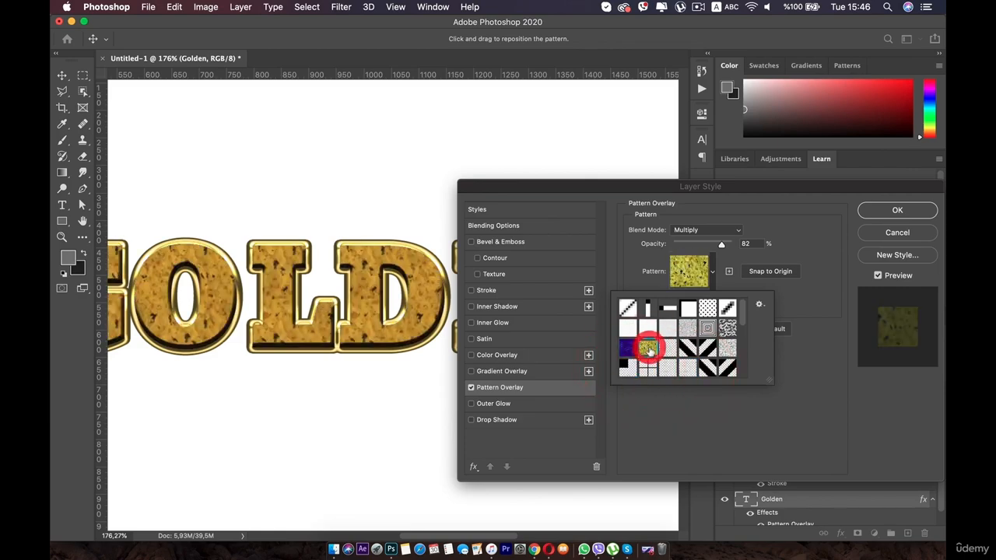
Try the camouflage-like and concentric-squares patterns in the overlay, scaling the squares to about 85%.
{"action": "left_click", "coordinate": [668, 327]}
{"action": "left_click", "coordinate": [688, 328]}
{"action": "left_click", "coordinate": [727, 327]}
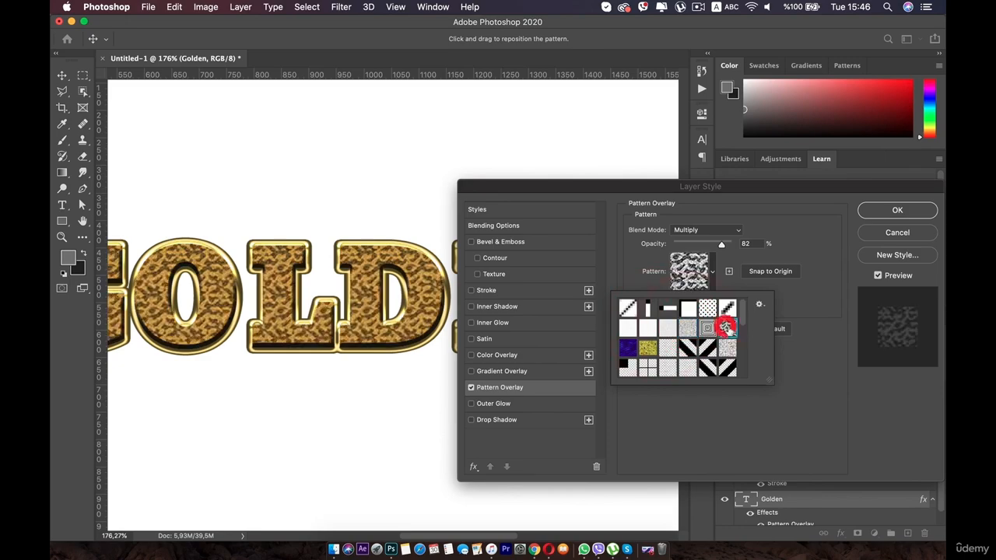
{"action": "left_click", "coordinate": [705, 328]}
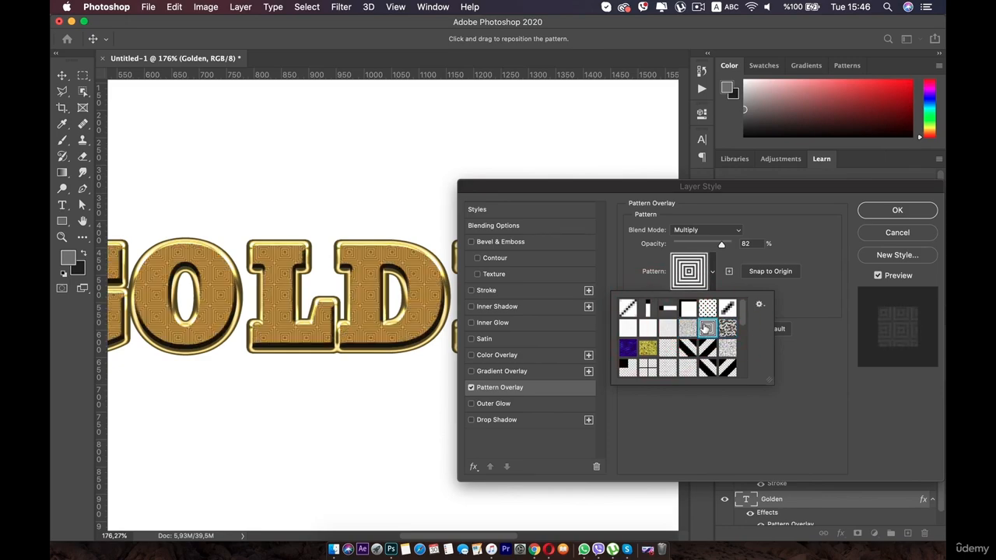
{"action": "left_click", "coordinate": [727, 269]}
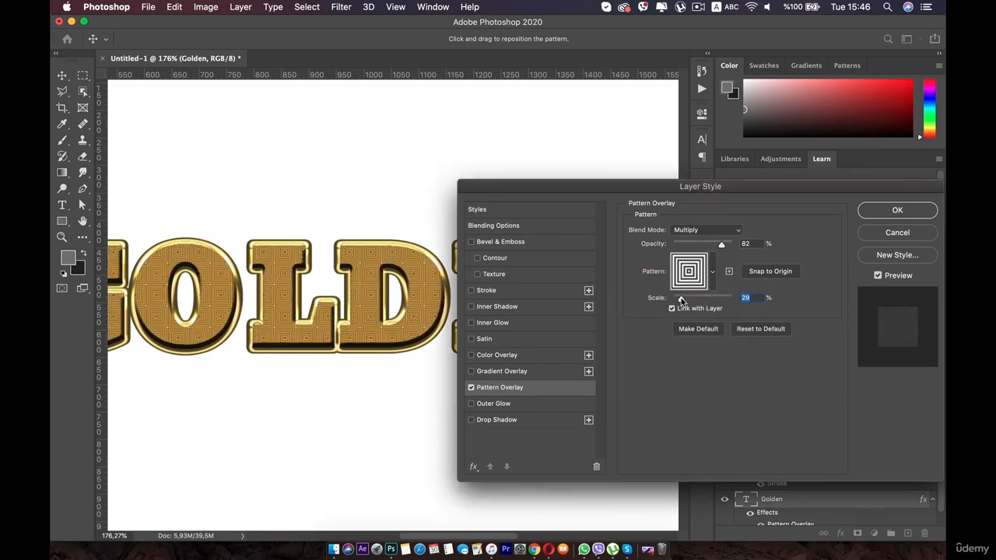
{"action": "left_click_drag", "start_coordinate": [690, 298], "coordinate": [698, 300]}
Choose the diagonal-line pattern for the Golden layer's overlay and set its scale to 53%.
{"action": "left_click", "coordinate": [709, 271]}
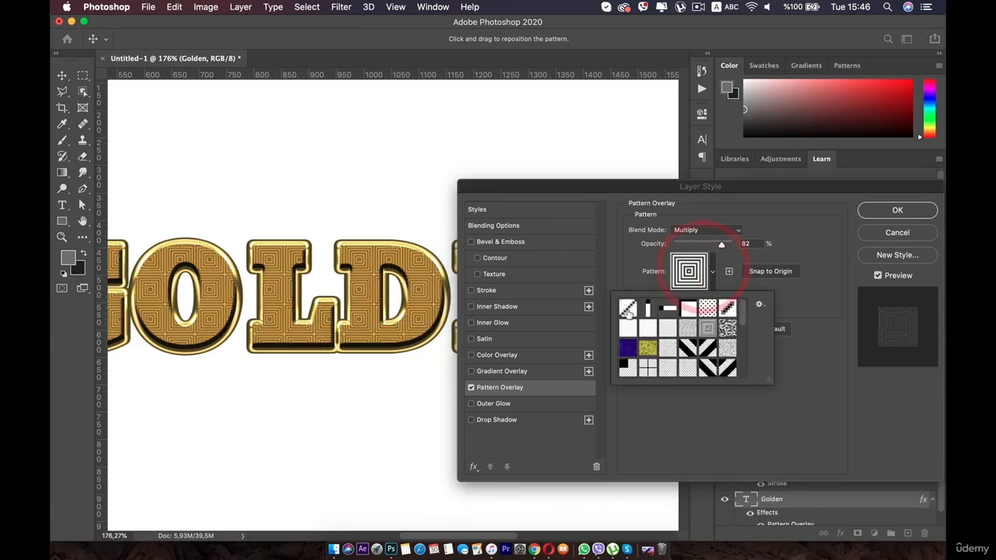
{"action": "left_click", "coordinate": [628, 309]}
{"action": "left_click", "coordinate": [787, 301]}
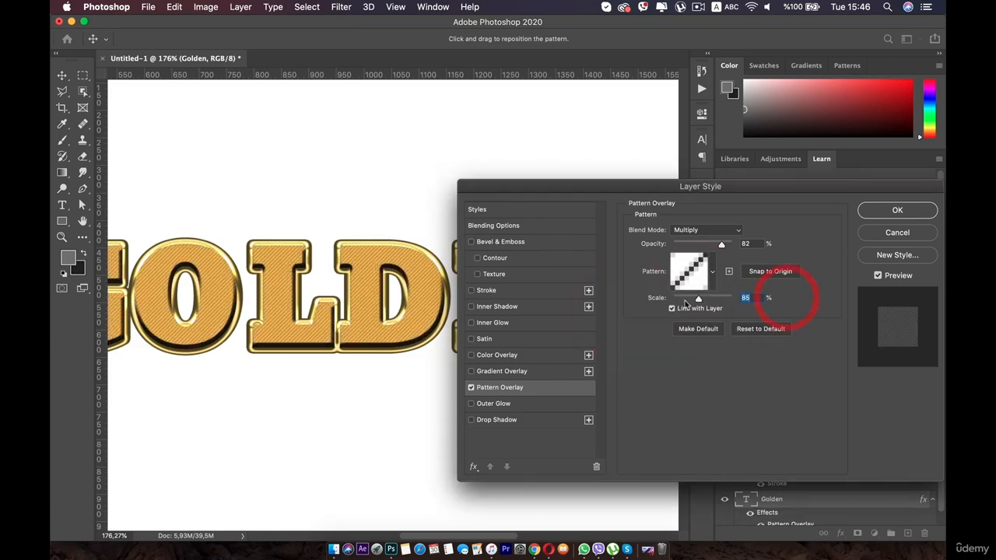
{"action": "left_click_drag", "start_coordinate": [680, 300], "coordinate": [694, 288]}
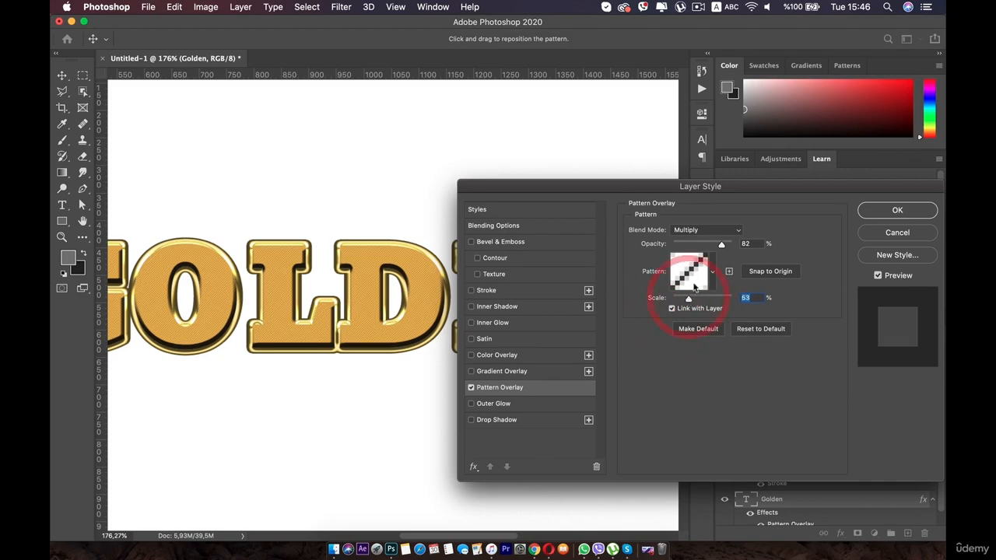
Try the pattern overlay in Overlay blend mode and return it to Multiply.
{"action": "left_click", "coordinate": [705, 230]}
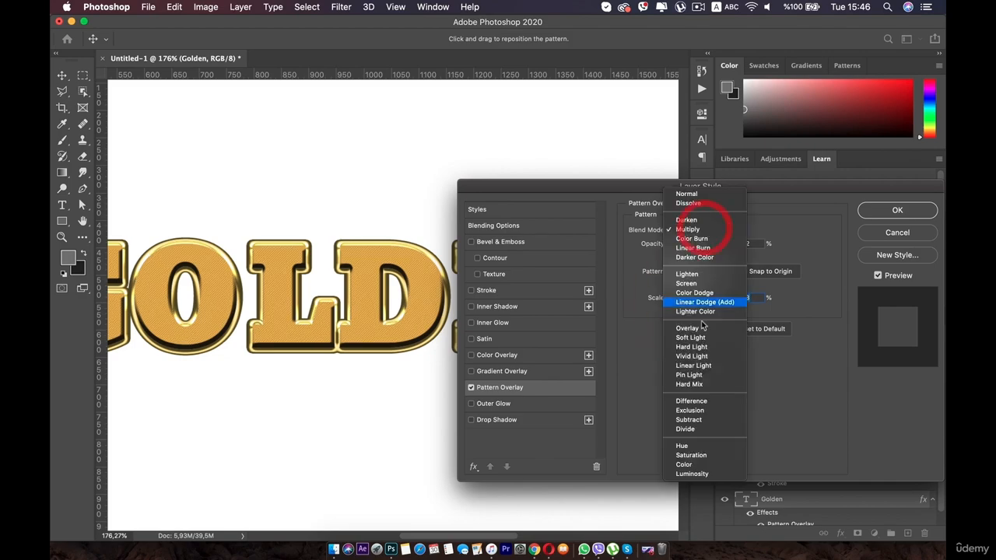
{"action": "left_click", "coordinate": [701, 331]}
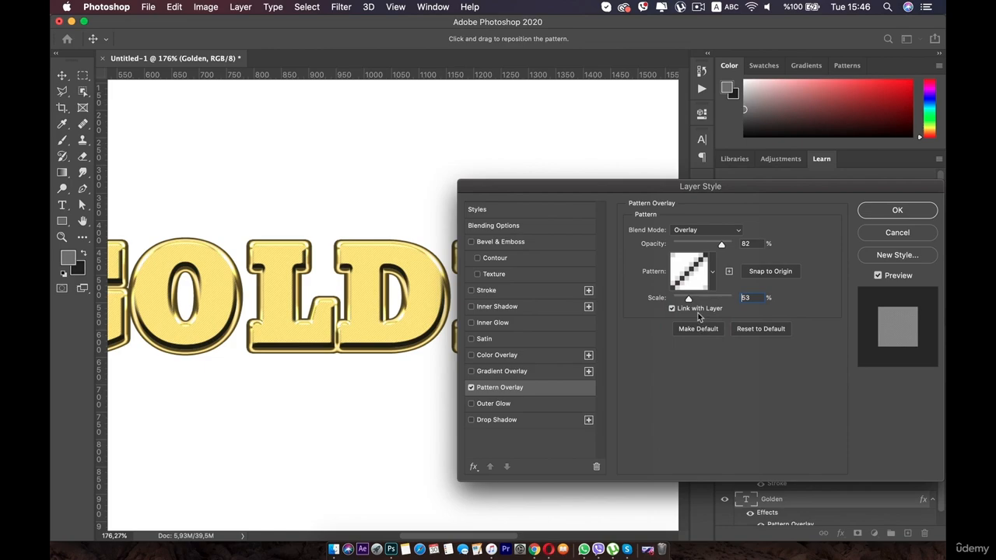
{"action": "left_click", "coordinate": [695, 231]}
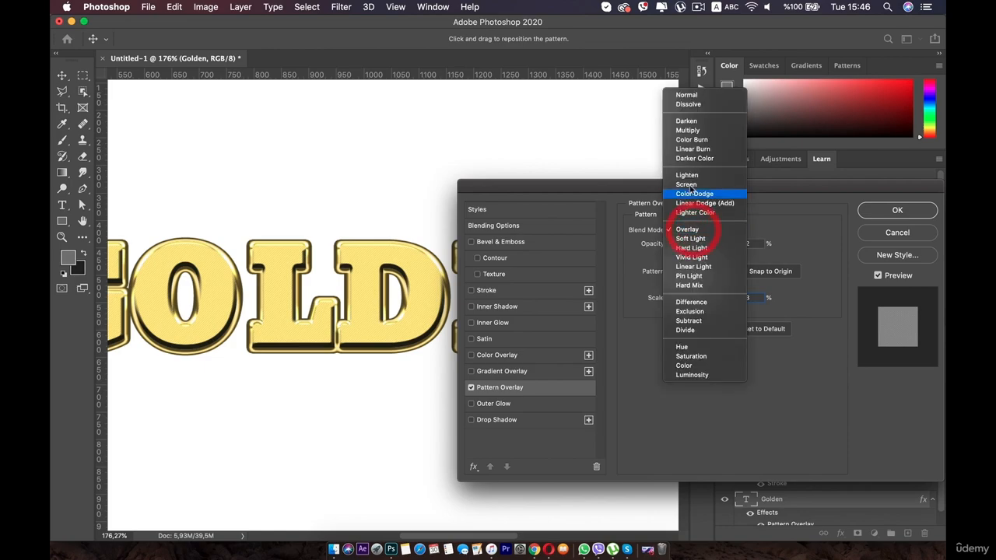
{"action": "left_click", "coordinate": [696, 132]}
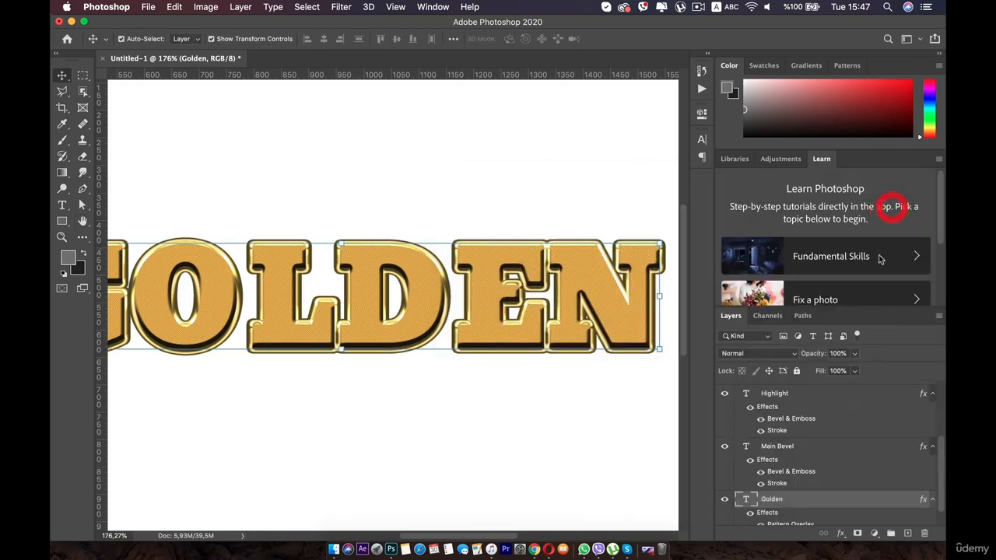
Recolour the Golden layer's text to a neutral dark grey and deselect the layer.
{"action": "double_click", "coordinate": [745, 498]}
{"action": "left_click", "coordinate": [556, 38]}
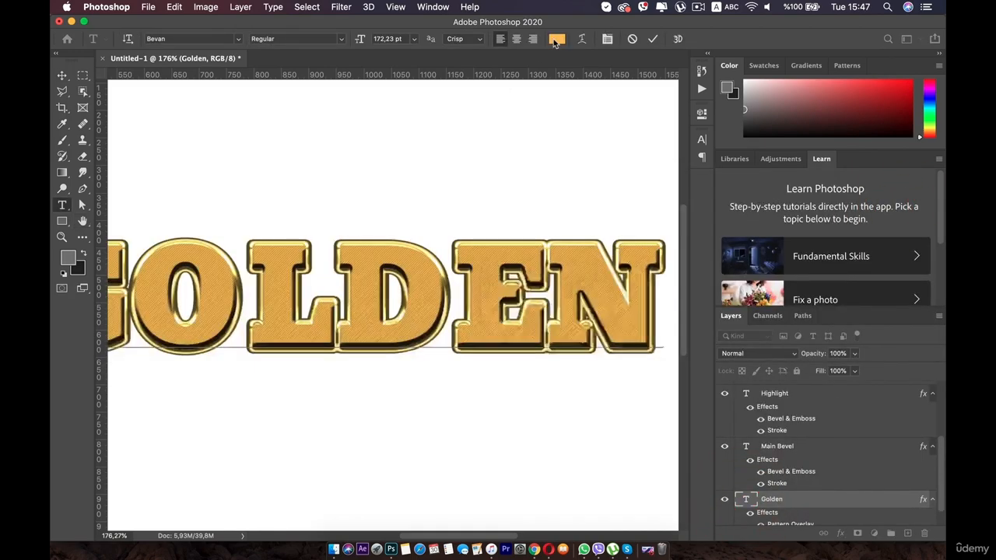
{"action": "left_click_drag", "start_coordinate": [527, 300], "coordinate": [503, 286]}
{"action": "left_click", "coordinate": [515, 406]}
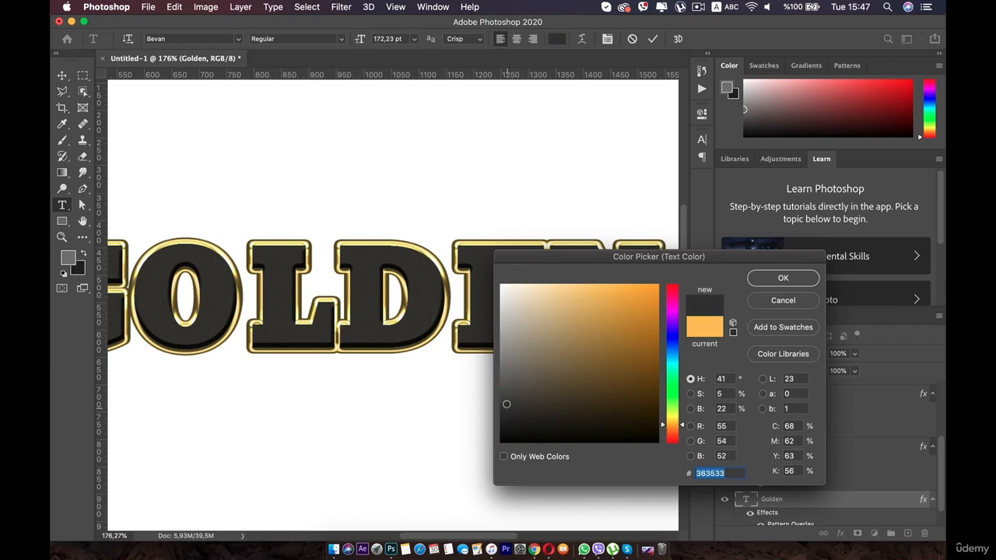
{"action": "left_click", "coordinate": [500, 405]}
{"action": "left_click", "coordinate": [769, 278]}
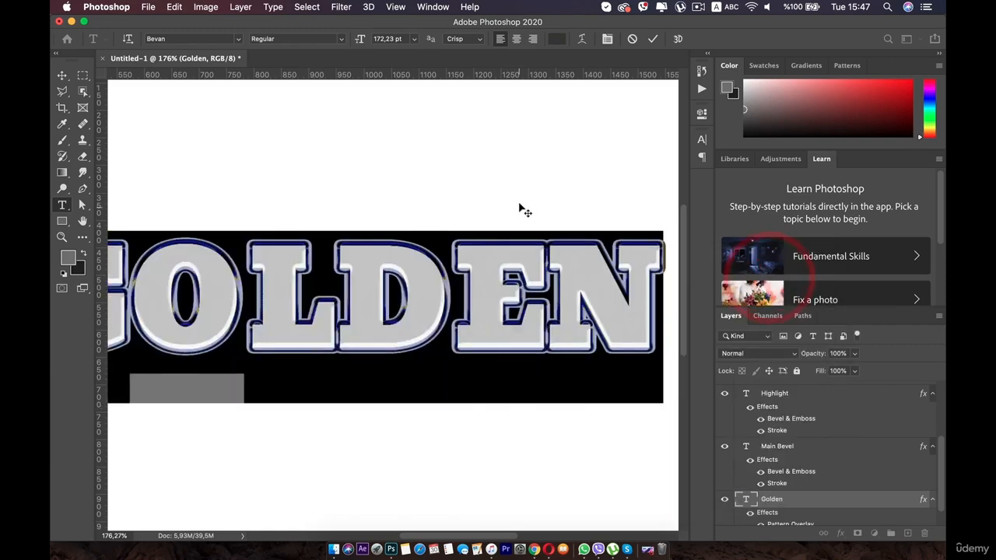
{"action": "left_click", "coordinate": [62, 75]}
{"action": "key", "text": "super+0"}
{"action": "left_click", "coordinate": [171, 153]}
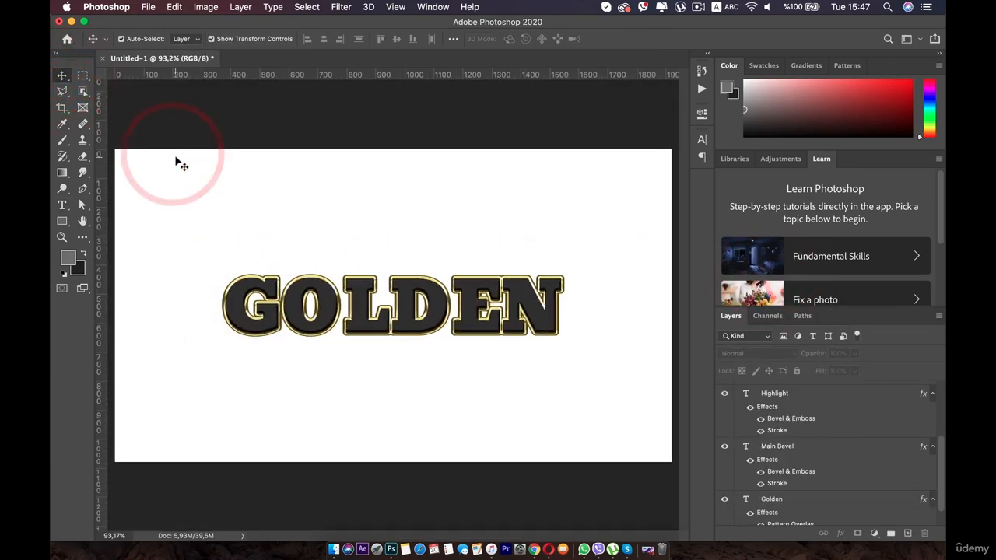
{"action": "left_click", "coordinate": [257, 159]}
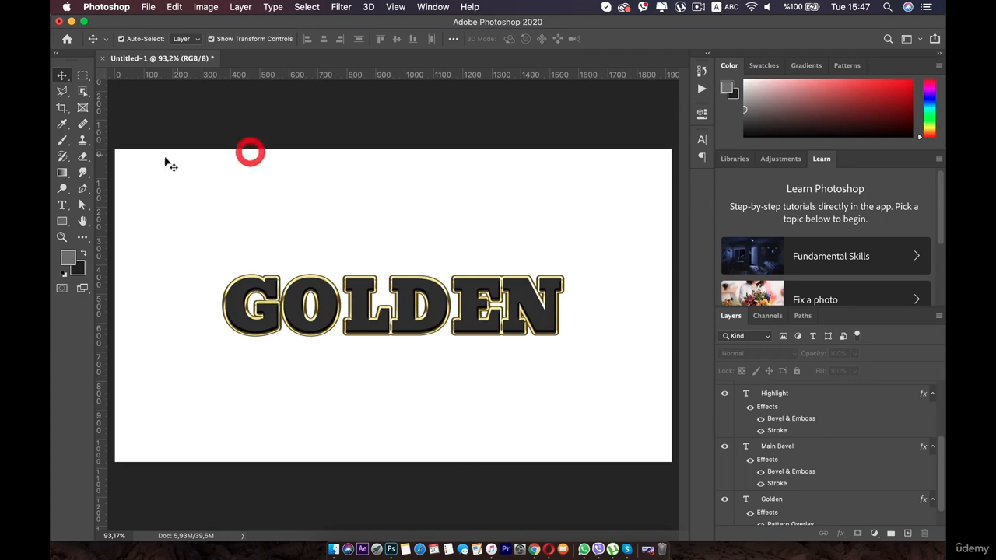
Draw a grey rectangle shape of about 1948 x 1250 px over the canvas.
{"action": "left_click", "coordinate": [63, 221]}
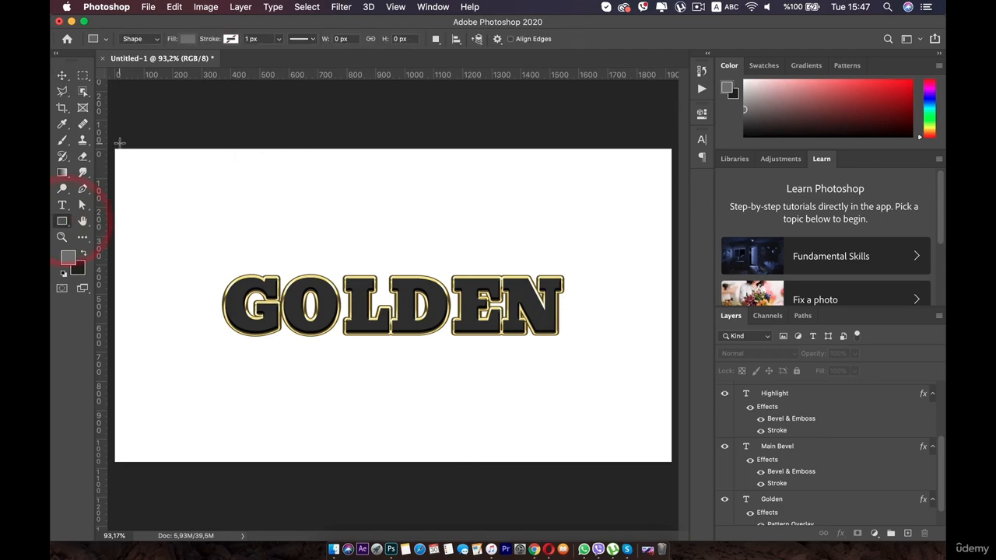
{"action": "left_click_drag", "start_coordinate": [119, 144], "coordinate": [680, 504]}
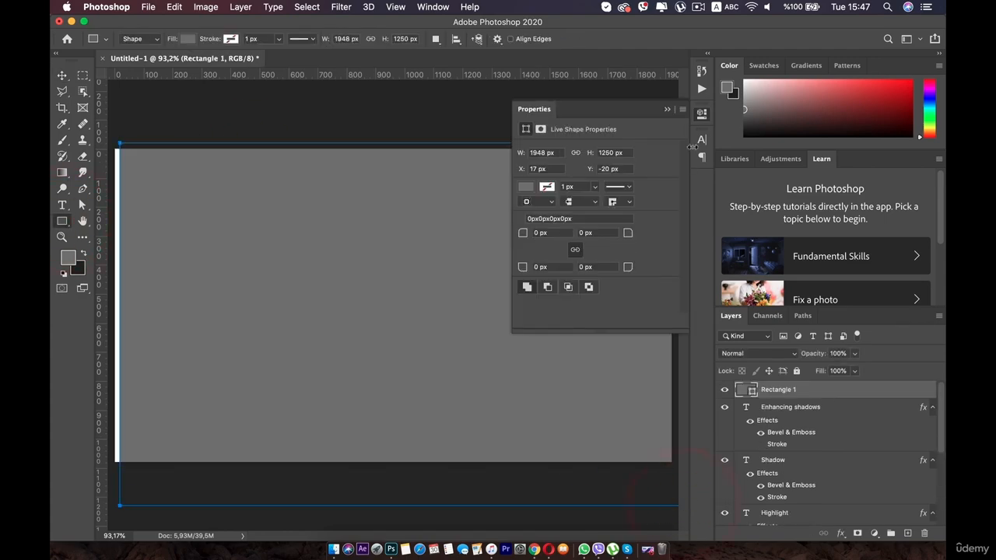
{"action": "left_click", "coordinate": [700, 115]}
Place the rectangle layer directly beneath the Golden layer and shift the shape to cover the whole canvas.
{"action": "left_click_drag", "start_coordinate": [799, 390], "coordinate": [789, 513]}
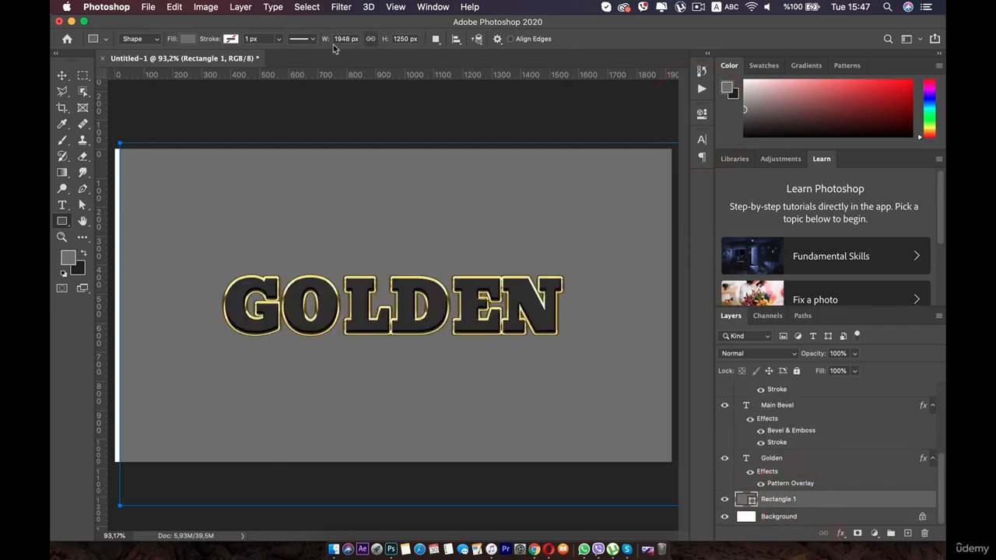
{"action": "key", "text": "v"}
{"action": "left_click_drag", "start_coordinate": [159, 161], "coordinate": [285, 200]}
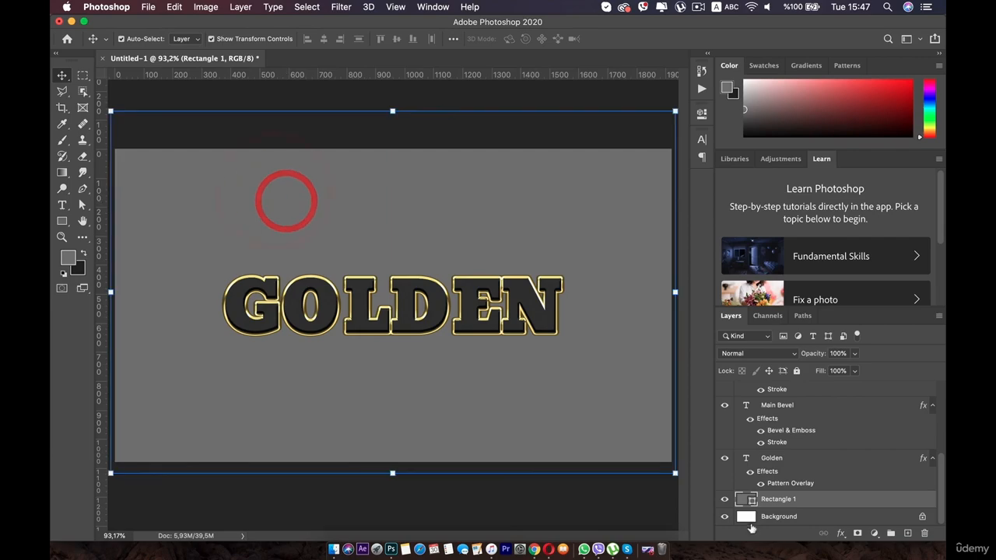
Recolour the Rectangle 1 background shape to a near-black grey.
{"action": "double_click", "coordinate": [749, 499]}
{"action": "left_click_drag", "start_coordinate": [516, 428], "coordinate": [503, 428]}
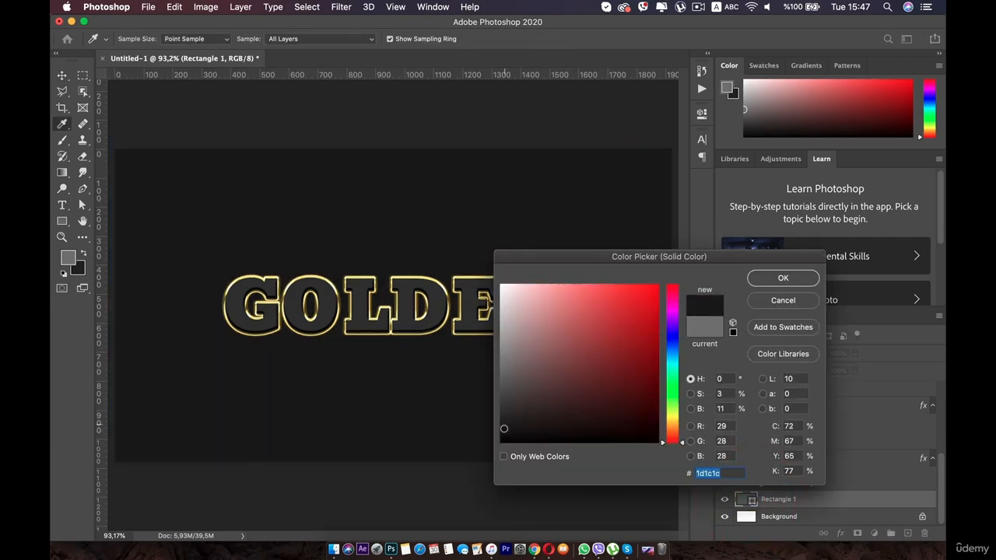
{"action": "left_click", "coordinate": [782, 278]}
{"action": "scroll", "coordinate": [404, 303], "scroll_direction": "up", "scroll_amount": 3}
{"action": "scroll", "coordinate": [310, 293], "scroll_direction": "up", "scroll_amount": 1}
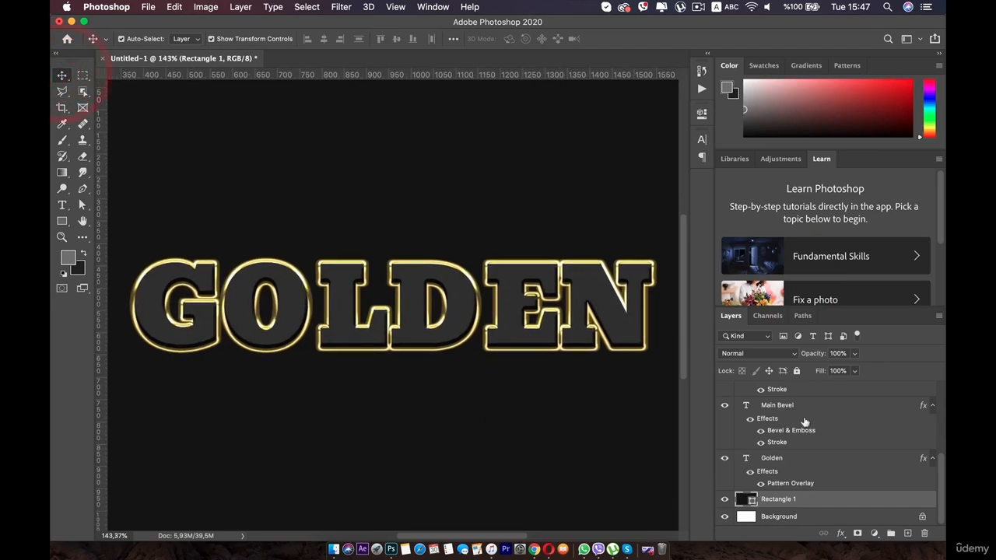
Group all the text layers from Golden up to Enhancing shadows and deselect the group.
{"action": "left_click", "coordinate": [825, 461]}
{"action": "scroll", "coordinate": [806, 445], "scroll_direction": "up", "scroll_amount": 5}
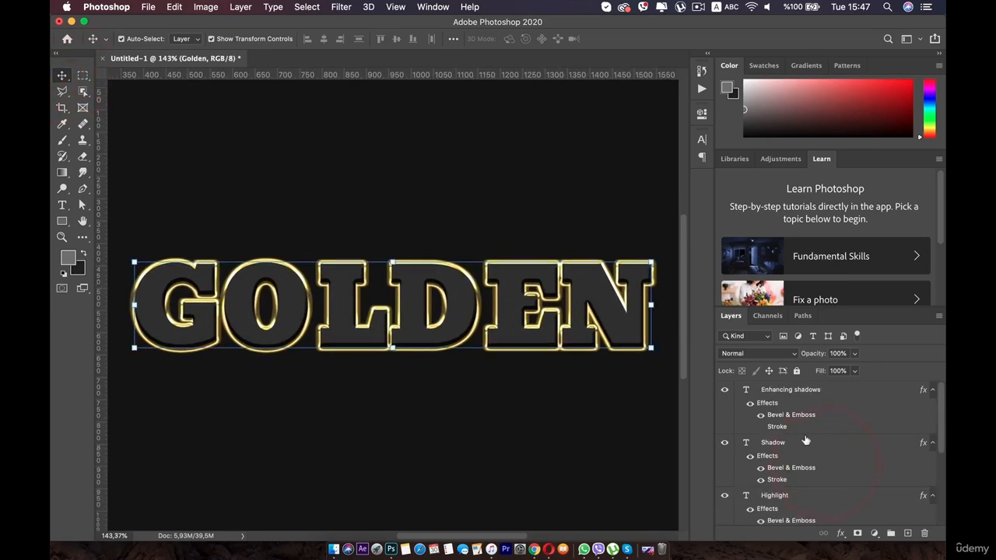
{"action": "left_click", "coordinate": [798, 387], "text": "shift"}
{"action": "scroll", "coordinate": [828, 434], "scroll_direction": "down", "scroll_amount": 5}
{"action": "scroll", "coordinate": [813, 461], "scroll_direction": "up", "scroll_amount": 5}
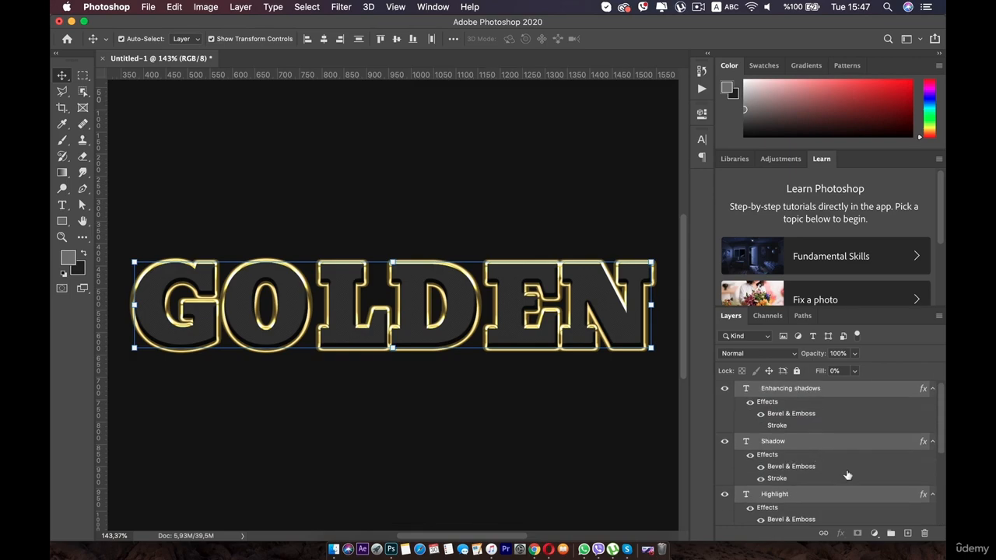
{"action": "key", "text": "super+g"}
{"action": "left_click", "coordinate": [749, 448]}
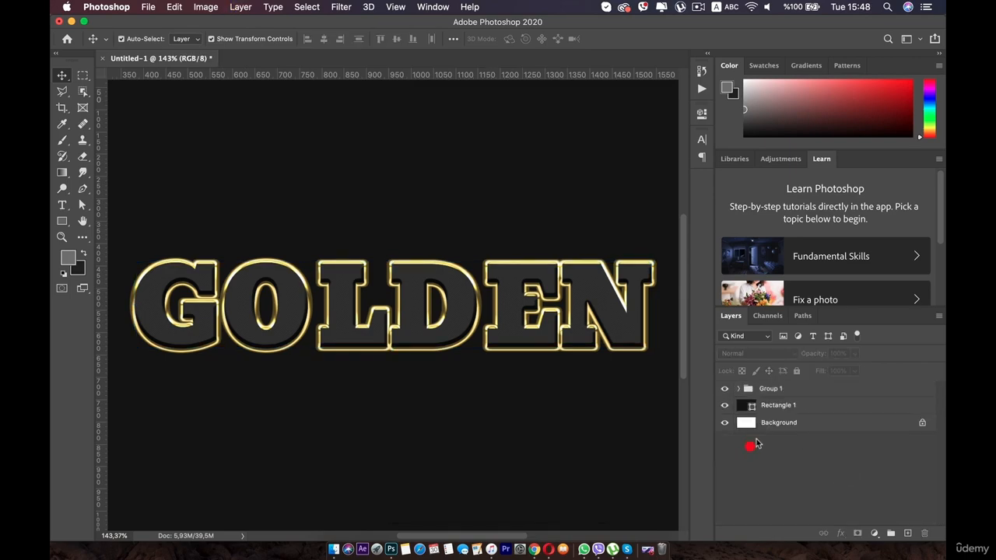
Duplicate Group 1 and convert the copy to a Smart Object.
{"action": "left_click", "coordinate": [785, 390]}
{"action": "key", "text": "super+j"}
{"action": "right_click", "coordinate": [784, 389]}
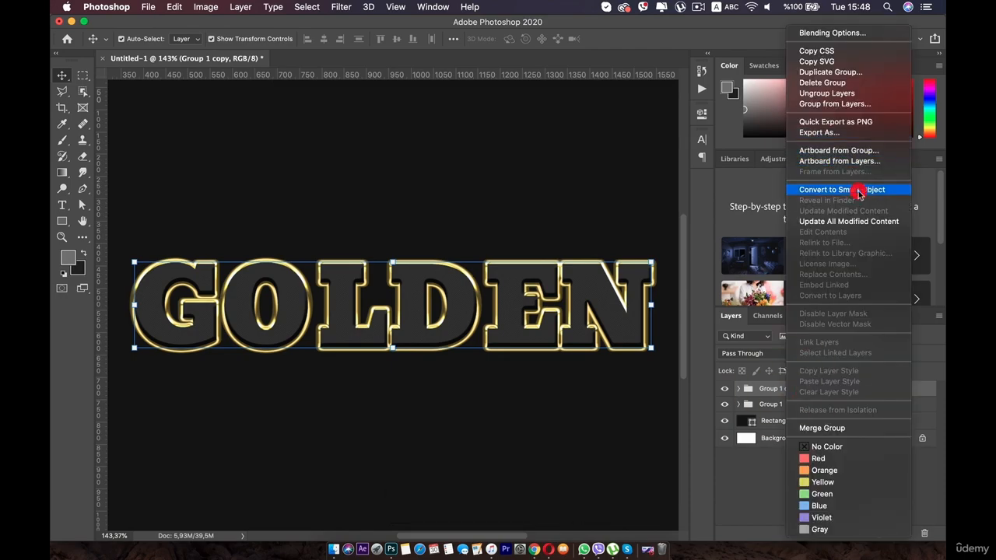
{"action": "left_click", "coordinate": [859, 193]}
Fill the outline of the Group 1 copy lettering with the dark background colour on a new layer and place it beneath that copy.
{"action": "left_click", "coordinate": [748, 390], "text": "super"}
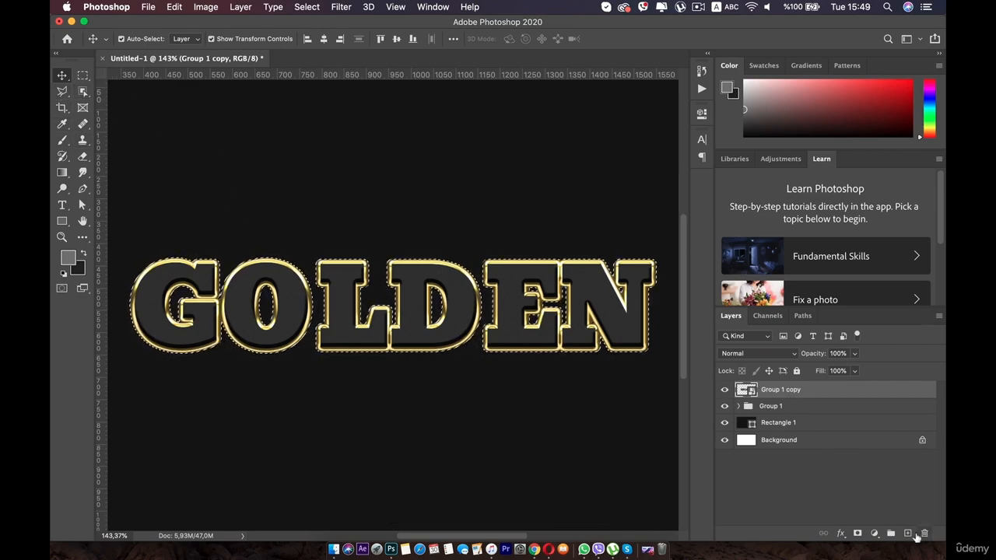
{"action": "left_click", "coordinate": [914, 534]}
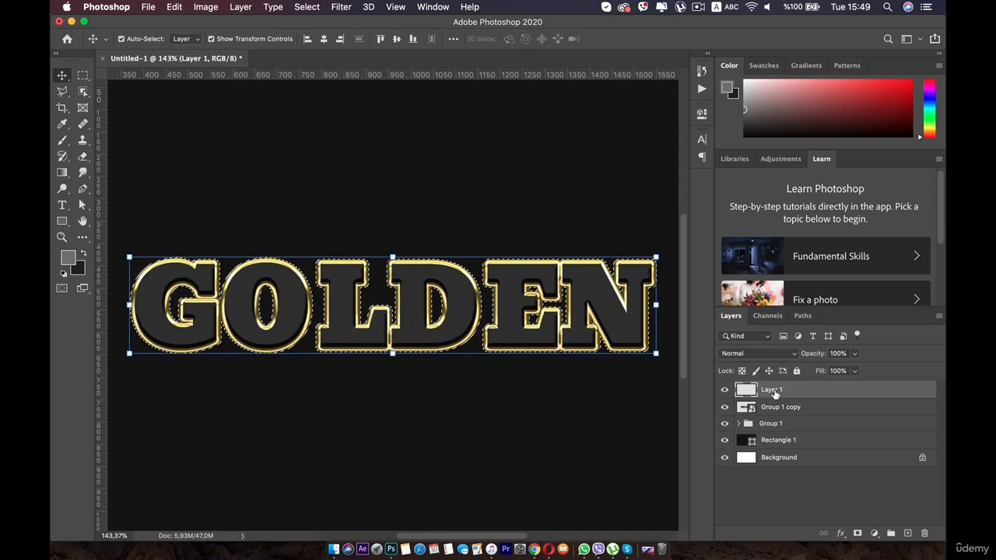
{"action": "key", "text": "super"}
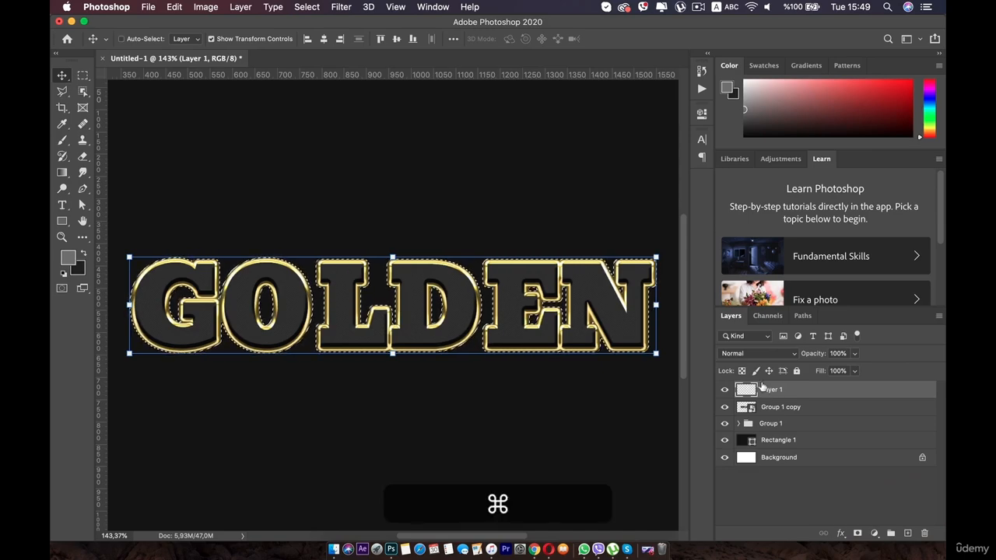
{"action": "key", "text": "super+BackSpace"}
{"action": "key", "text": "super"}
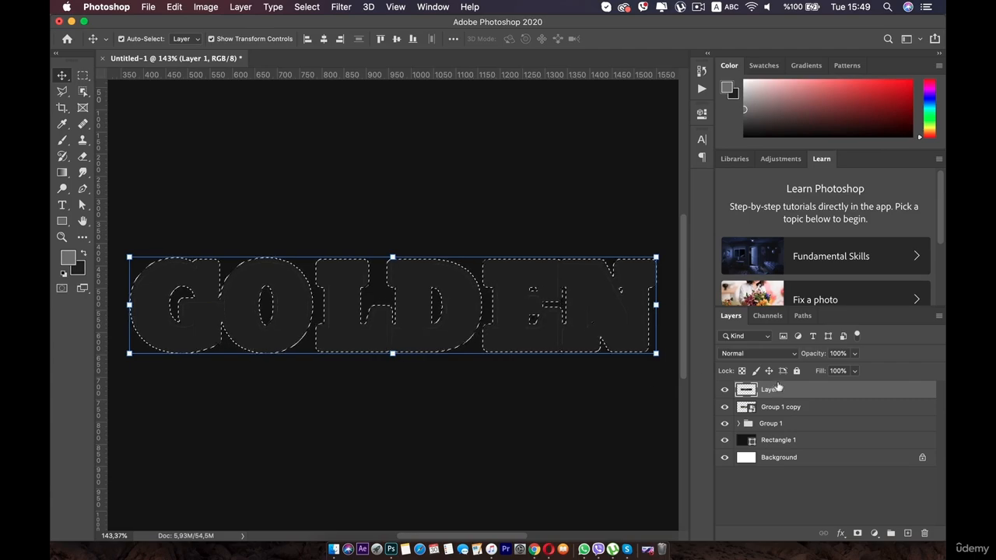
{"action": "left_click_drag", "start_coordinate": [777, 388], "coordinate": [770, 412]}
Scale the filled lettering on Layer 1 to 99.9% in width and height with Free Transform.
{"action": "key", "text": "super+z"}
{"action": "scroll", "coordinate": [220, 323], "scroll_direction": "up", "scroll_amount": 5}
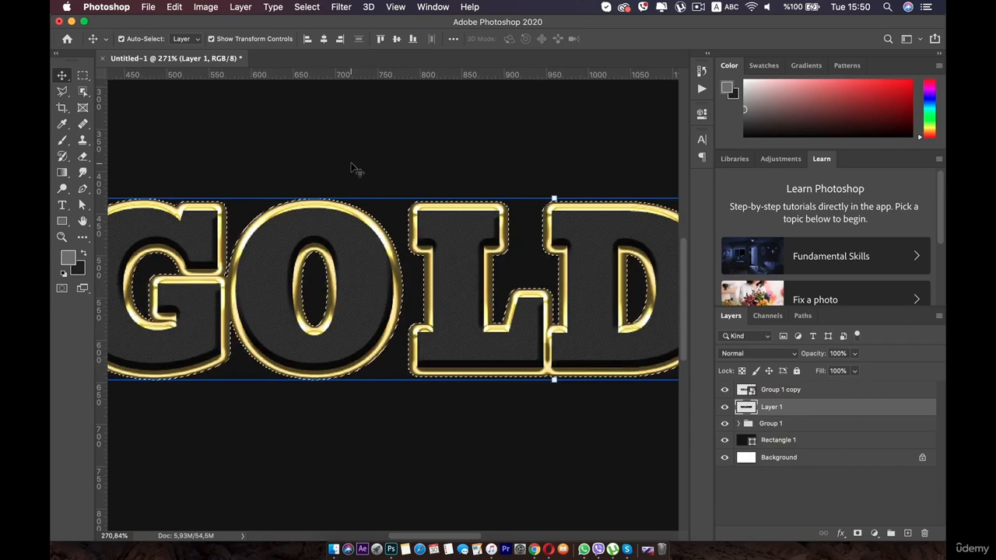
{"action": "key", "text": "super+t"}
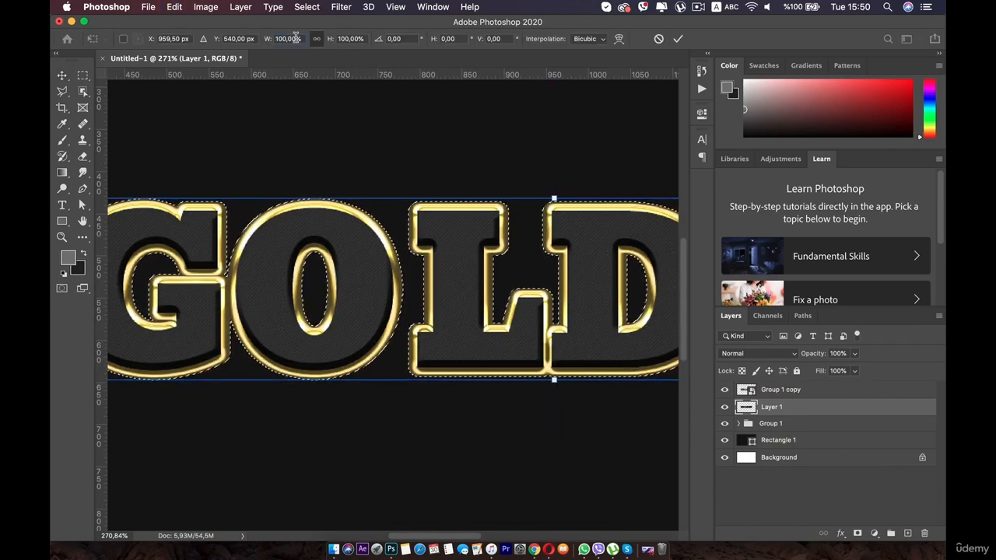
{"action": "type", "text": "99,9"}
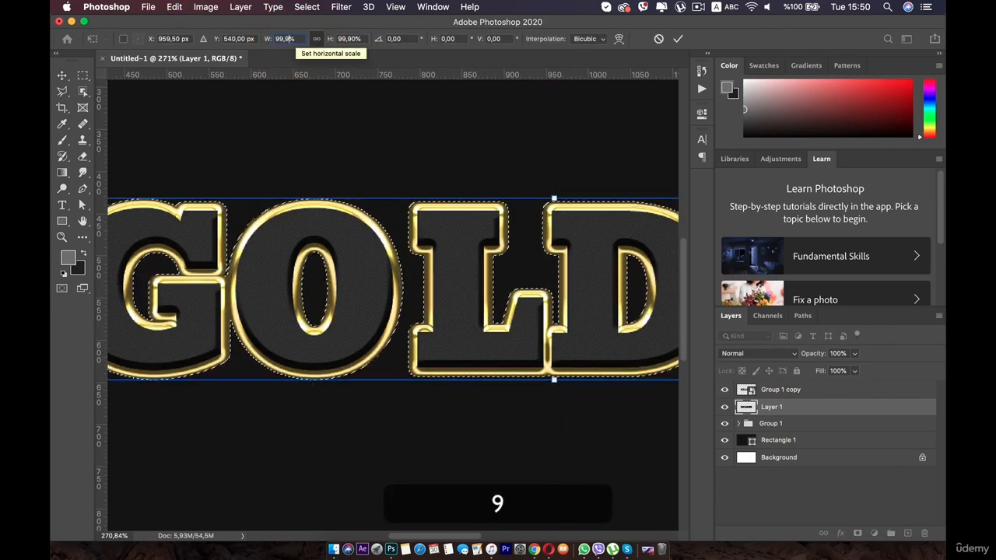
{"action": "left_click", "coordinate": [306, 97]}
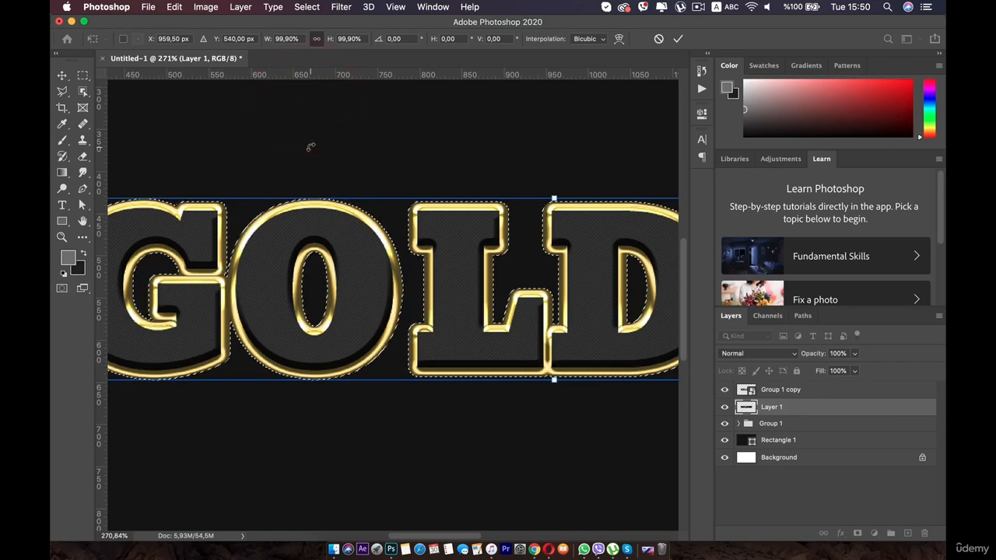
{"action": "left_click", "coordinate": [62, 76]}
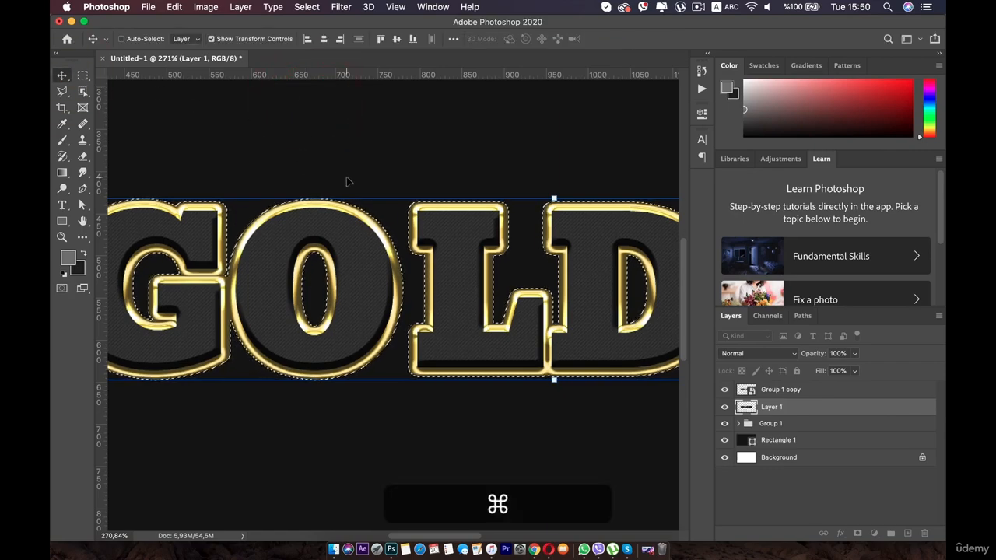
Duplicate the selected Layer 1 fill many times over, reapplying the 99.9% scaling to each copy.
{"action": "key", "text": "alt+shift+super+t"}
{"action": "key", "text": "alt+shift+super+t"}
{"action": "key", "text": "alt+shift+super+t"}
{"action": "key", "text": "alt+shift+super+t"}
{"action": "key", "text": "alt+shift+super+t"}
{"action": "key", "text": "alt+shift+super+t"}
{"action": "key", "text": "alt+shift+super+t"}
{"action": "key", "text": "alt+shift+super+t"}
{"action": "key", "text": "alt+shift+super+t"}
{"action": "key", "text": "alt+shift+super+t"}
{"action": "key", "text": "alt+shift+super+t"}
{"action": "key", "text": "alt+shift+super+t"}
{"action": "key", "text": "alt+shift+super+t"}
{"action": "key", "text": "alt+shift+super+t"}
{"action": "key", "text": "alt+shift+super+t"}
{"action": "key", "text": "alt+shift+super+t"}
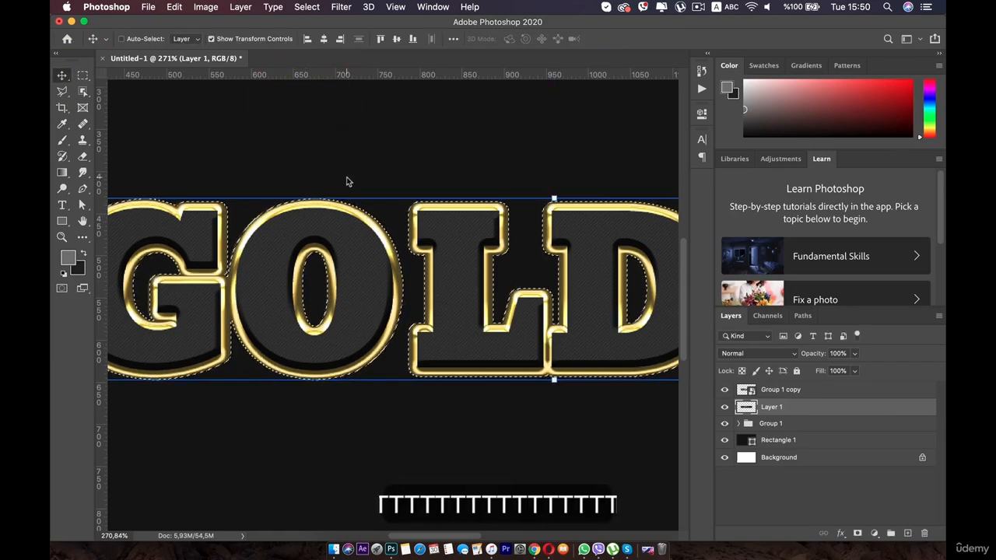
{"action": "key", "text": "alt+shift+super+t"}
{"action": "key", "text": "alt+shift+super+t"}
{"action": "key", "text": "alt+shift+super+t"}
{"action": "key", "text": "alt+shift+super+t"}
{"action": "key", "text": "alt+shift+super+t"}
{"action": "key", "text": "alt+shift+super+t"}
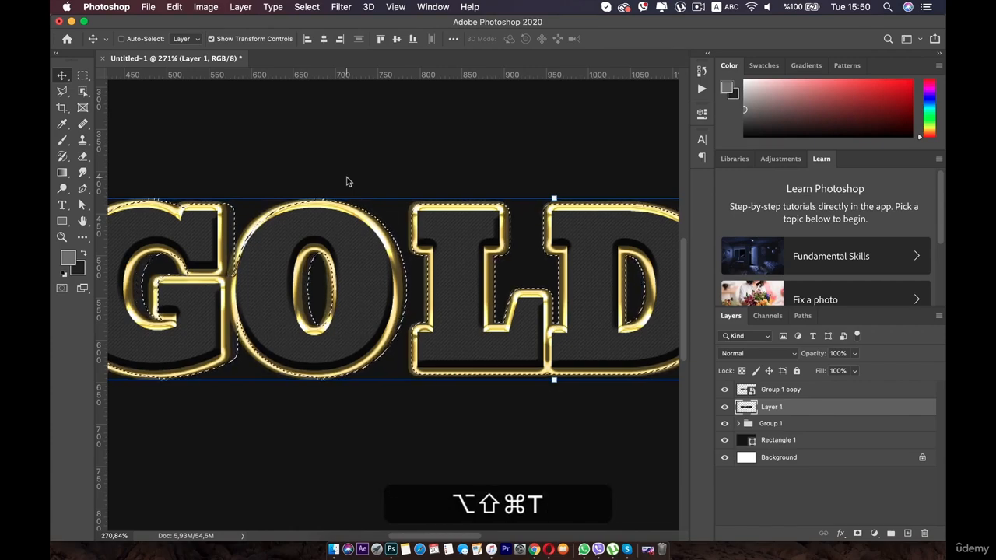
{"action": "key", "text": "alt+shift+super+t"}
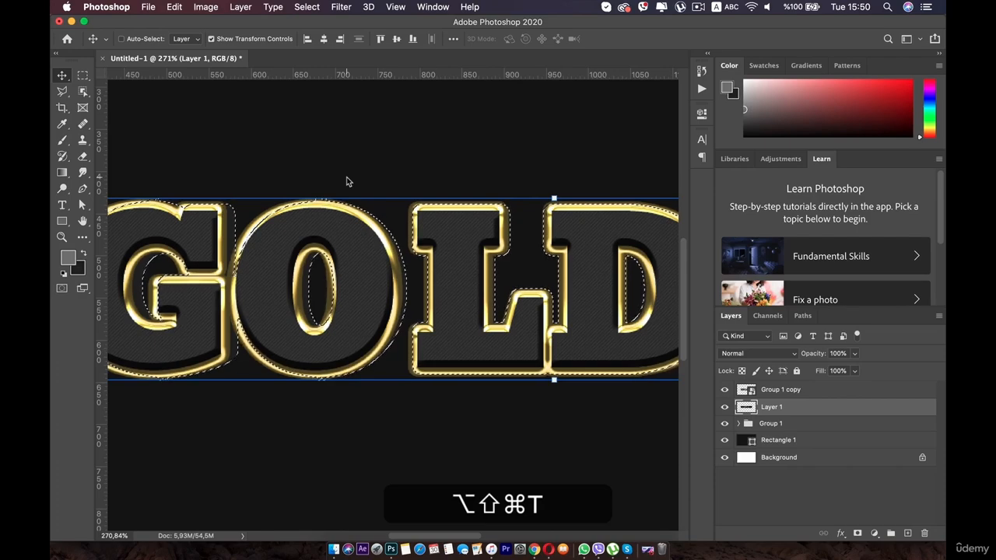
Add a solid golden-yellow outside stroke of 8 px to Layer 1.
{"action": "scroll", "coordinate": [400, 193], "scroll_direction": "down", "scroll_amount": 3}
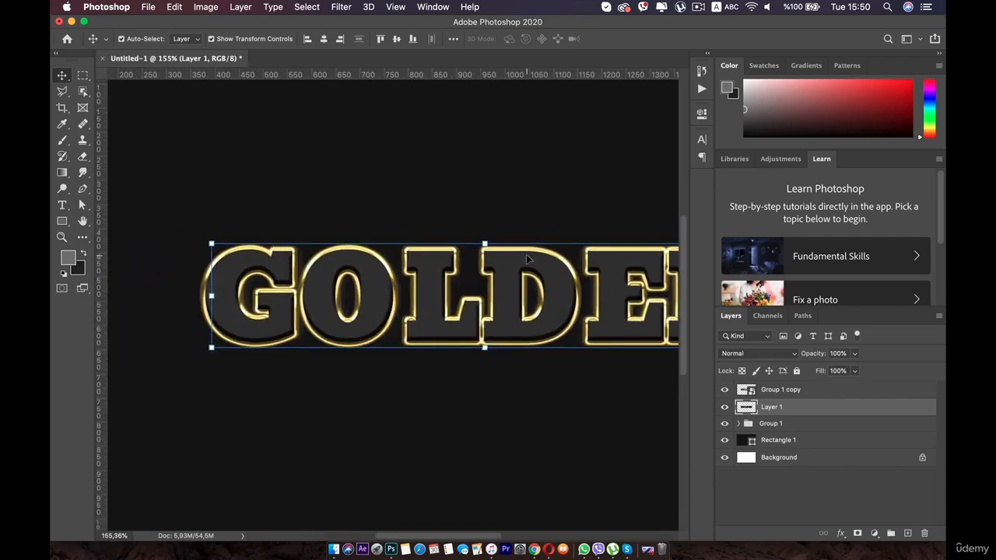
{"action": "left_click_drag", "start_coordinate": [617, 289], "coordinate": [536, 291]}
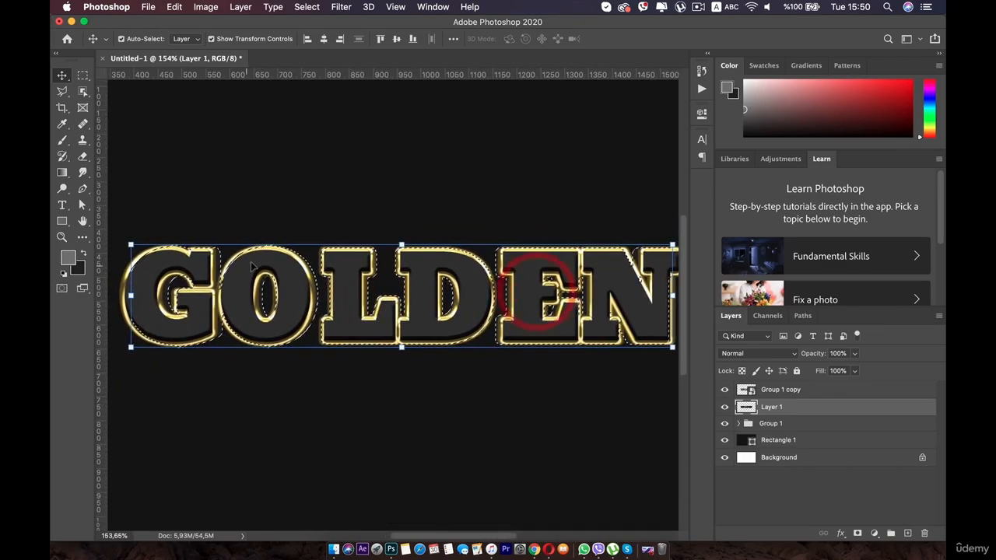
{"action": "left_click", "coordinate": [880, 410]}
{"action": "left_click", "coordinate": [904, 408]}
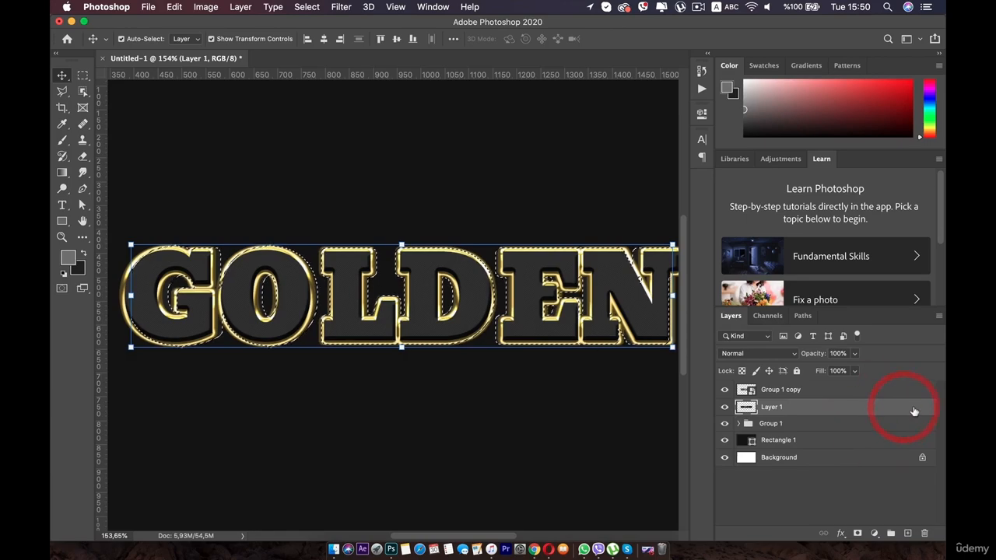
{"action": "double_click", "coordinate": [913, 411]}
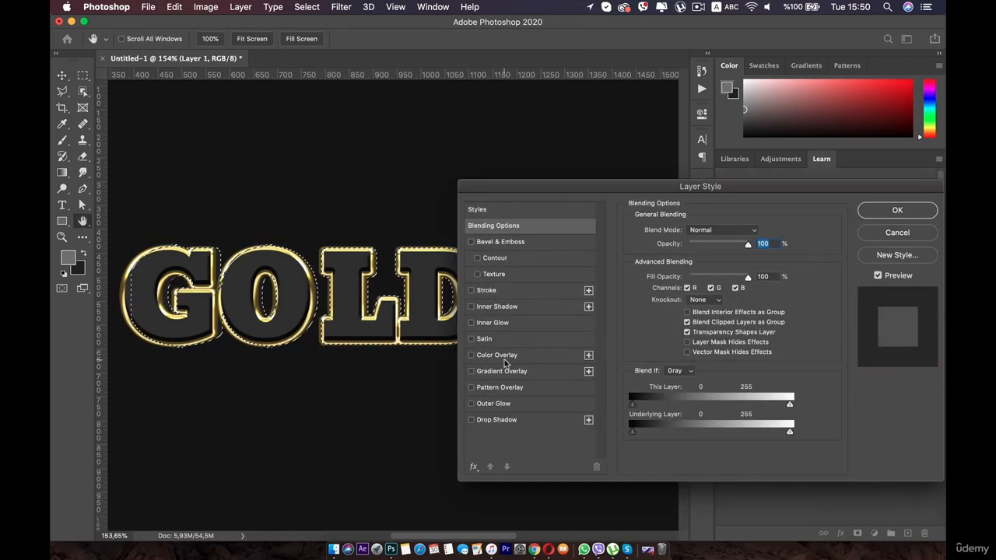
{"action": "left_click", "coordinate": [483, 293]}
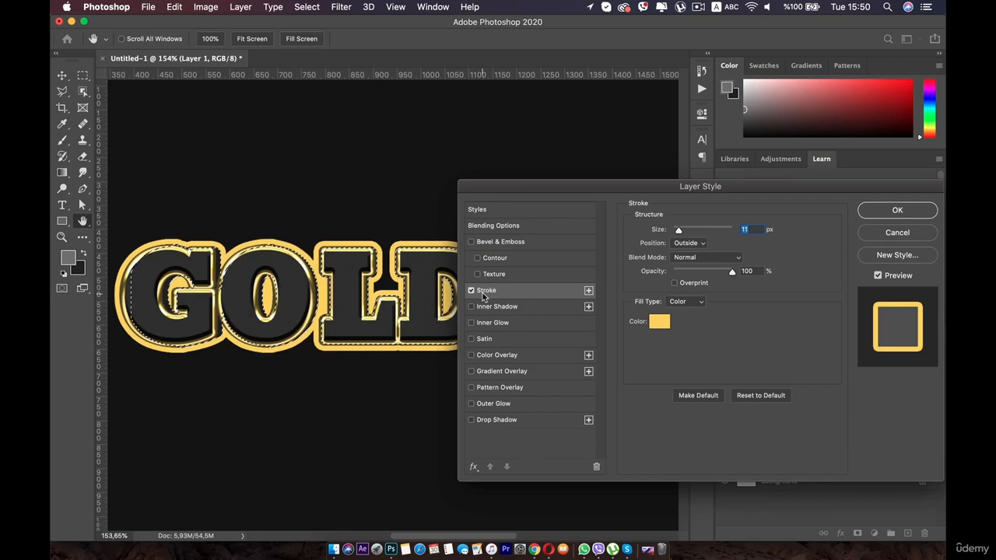
{"action": "left_click_drag", "start_coordinate": [675, 233], "coordinate": [674, 232]}
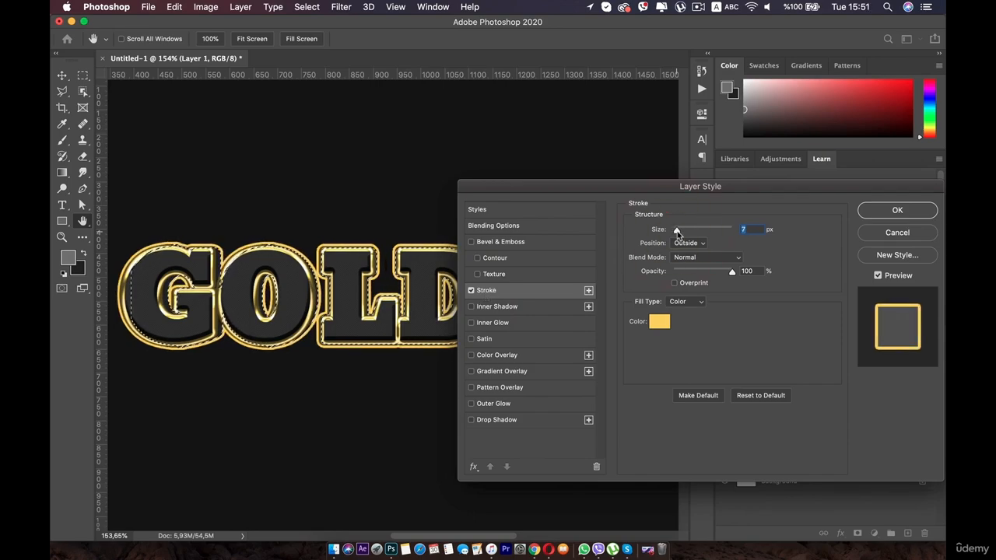
{"action": "left_click_drag", "start_coordinate": [677, 235], "coordinate": [678, 232]}
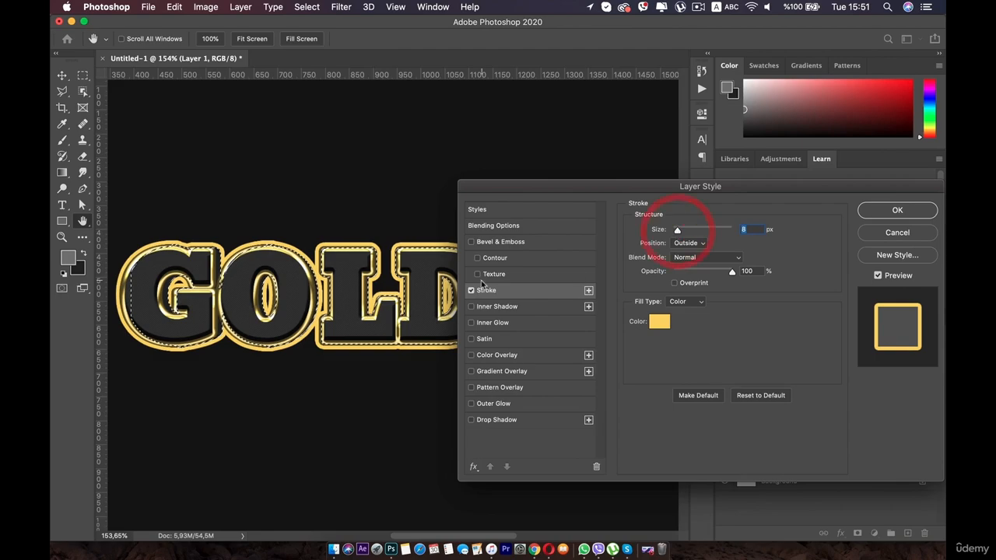
Add a Bevel & Emboss to Layer 1 in the Stroke Emboss style with a depth of 105%, keeping the stroke enabled.
{"action": "left_click", "coordinate": [500, 242]}
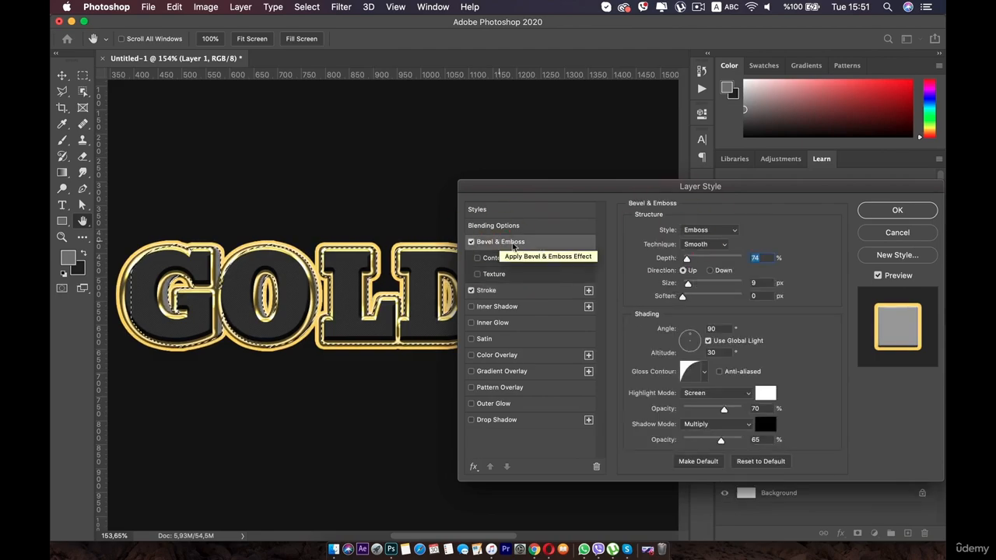
{"action": "left_click_drag", "start_coordinate": [724, 233], "coordinate": [705, 247]}
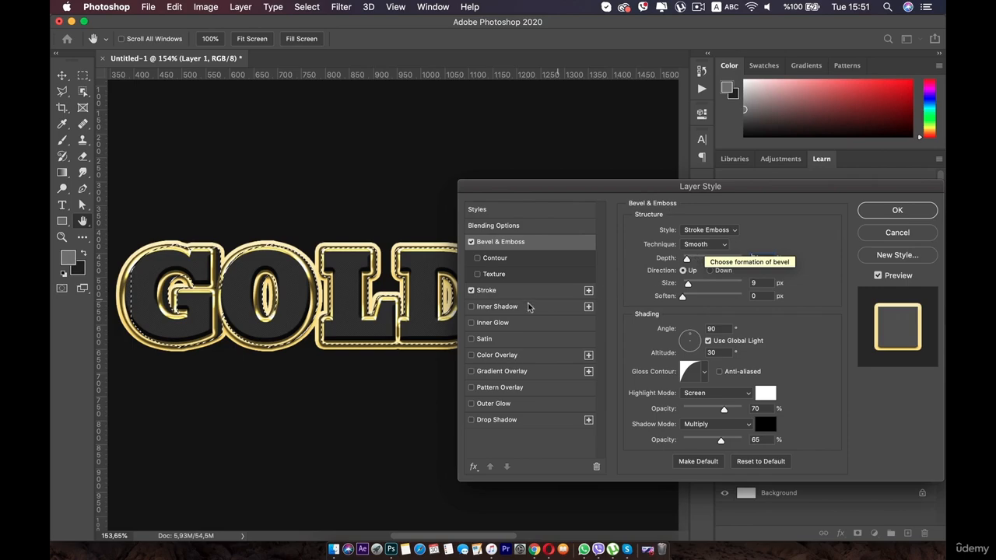
{"action": "left_click", "coordinate": [471, 291]}
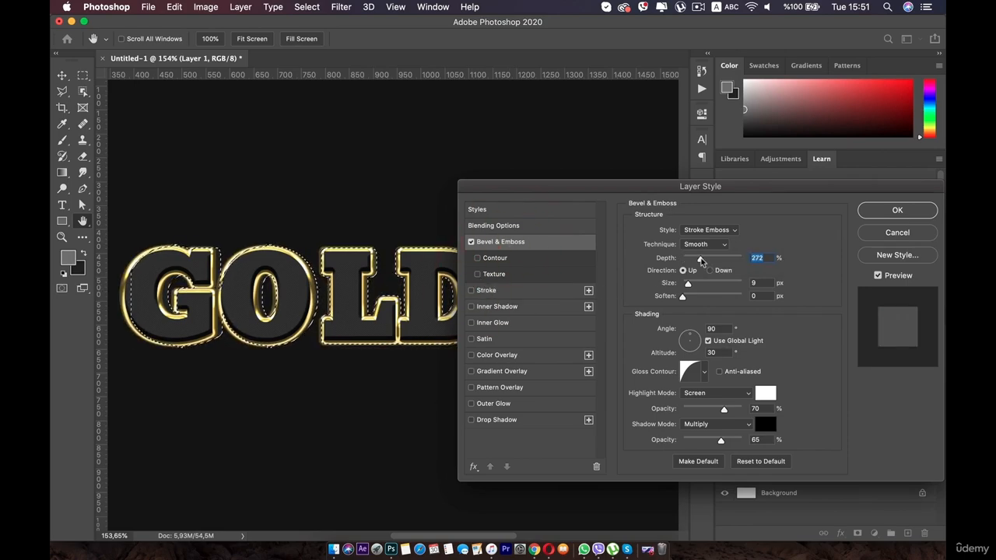
{"action": "left_click_drag", "start_coordinate": [700, 259], "coordinate": [688, 259]}
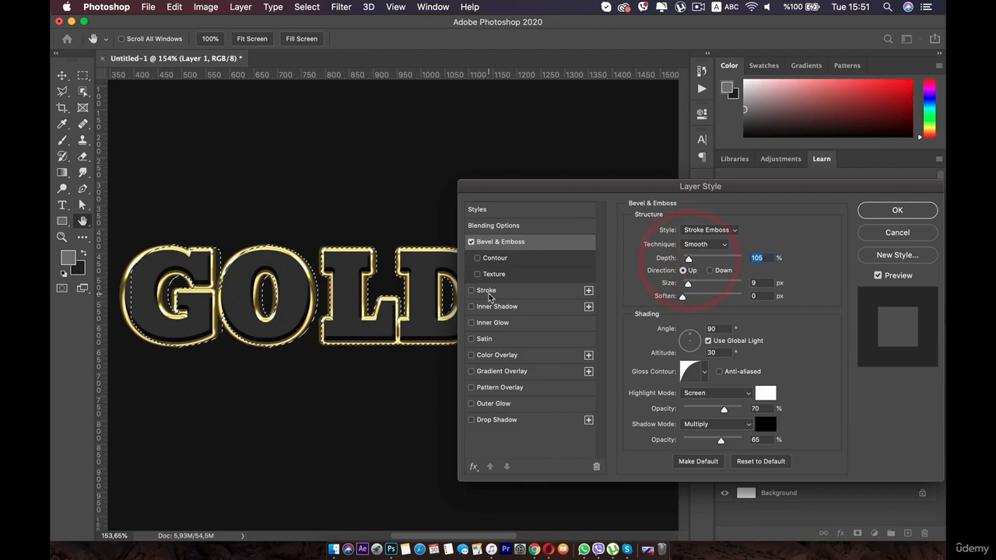
{"action": "left_click", "coordinate": [485, 291]}
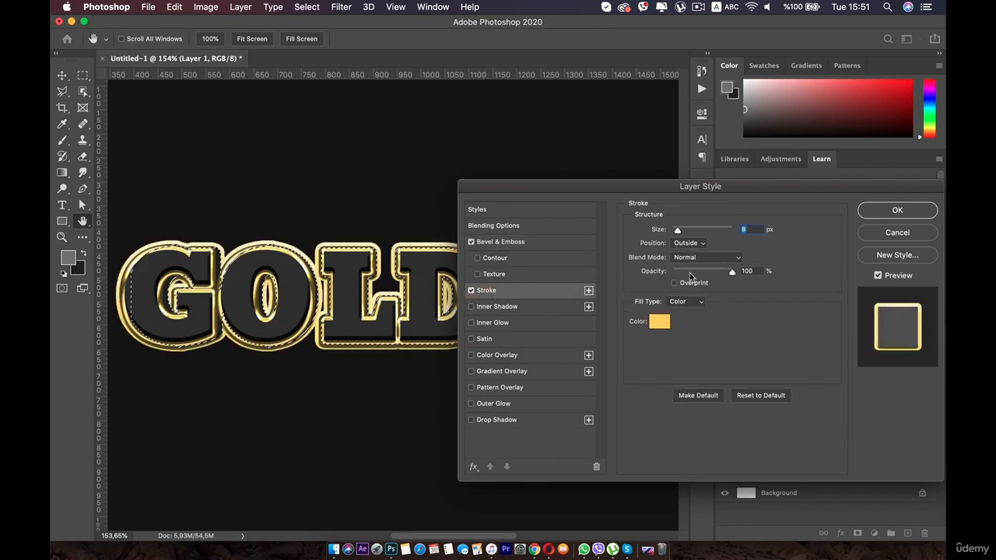
Recheck Layer 1's stroke size and change the gloss contour of its bevel.
{"action": "left_click", "coordinate": [677, 231]}
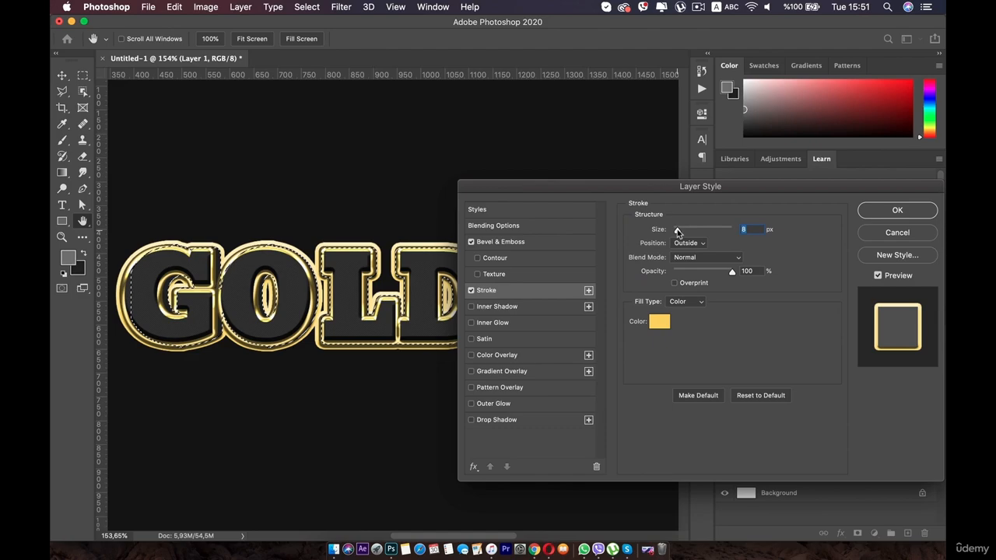
{"action": "left_click", "coordinate": [504, 242]}
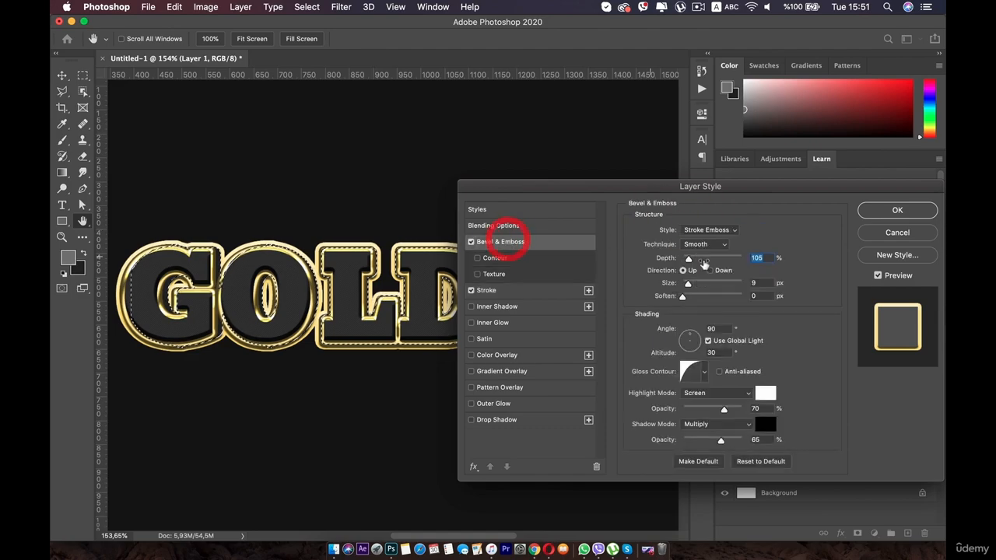
{"action": "left_click", "coordinate": [704, 372]}
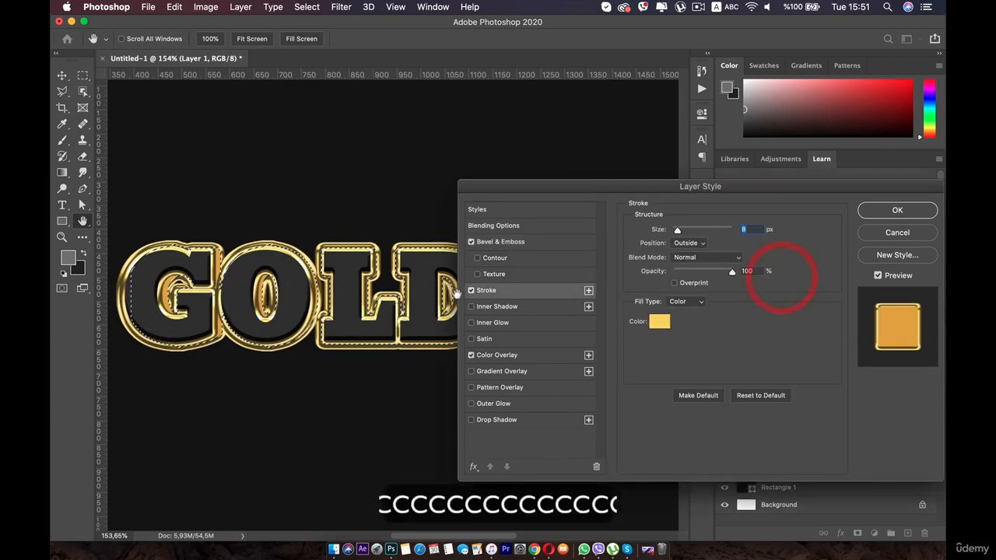
Turn off Layer 1's stroke and set its Color Overlay to the golden yellow fbd759.
{"action": "left_click", "coordinate": [470, 291]}
{"action": "left_click", "coordinate": [490, 356]}
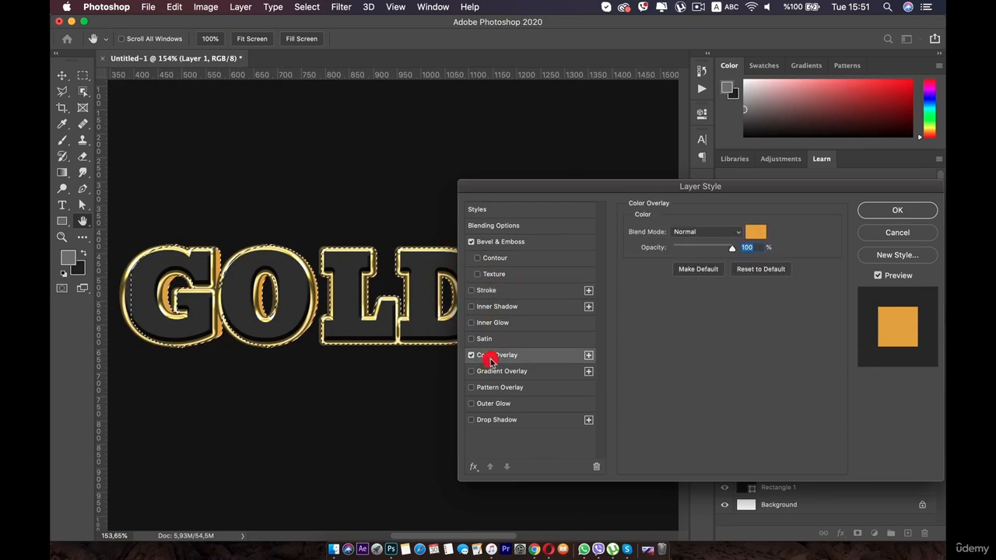
{"action": "left_click", "coordinate": [754, 233]}
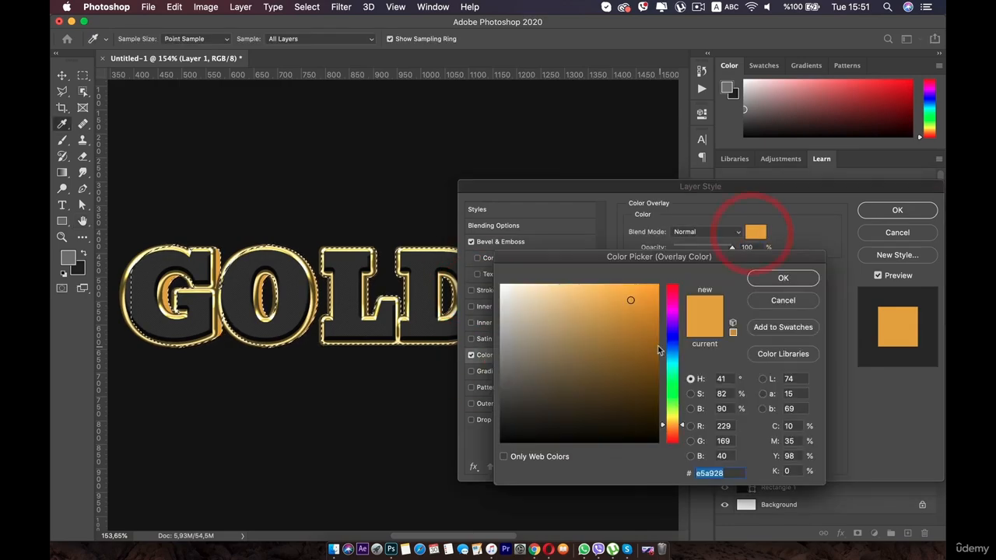
{"action": "type", "text": "fbd759"}
{"action": "left_click", "coordinate": [783, 280]}
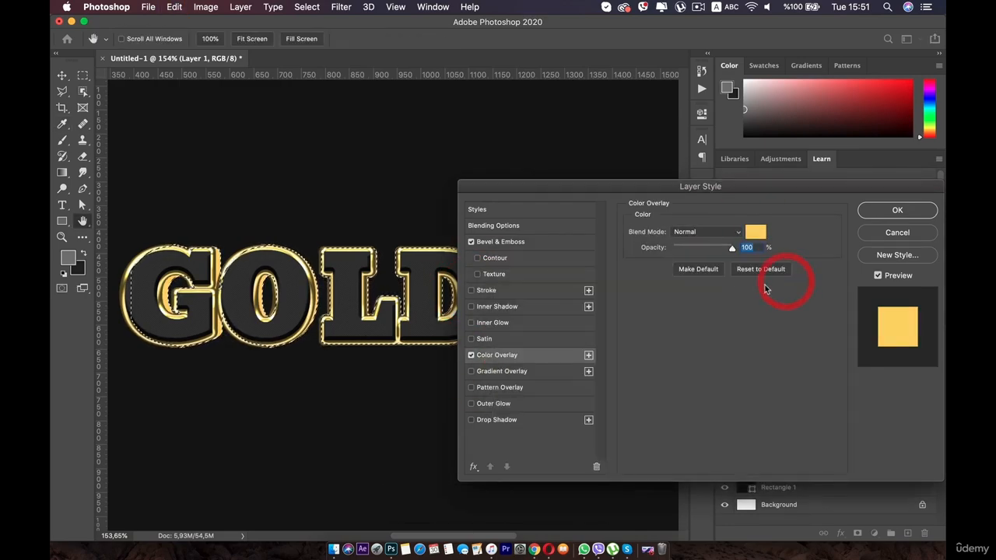
Change Layer 1's Bevel & Emboss to the Inner Bevel style with a depth of 448% and a size of 32 px.
{"action": "left_click", "coordinate": [513, 242]}
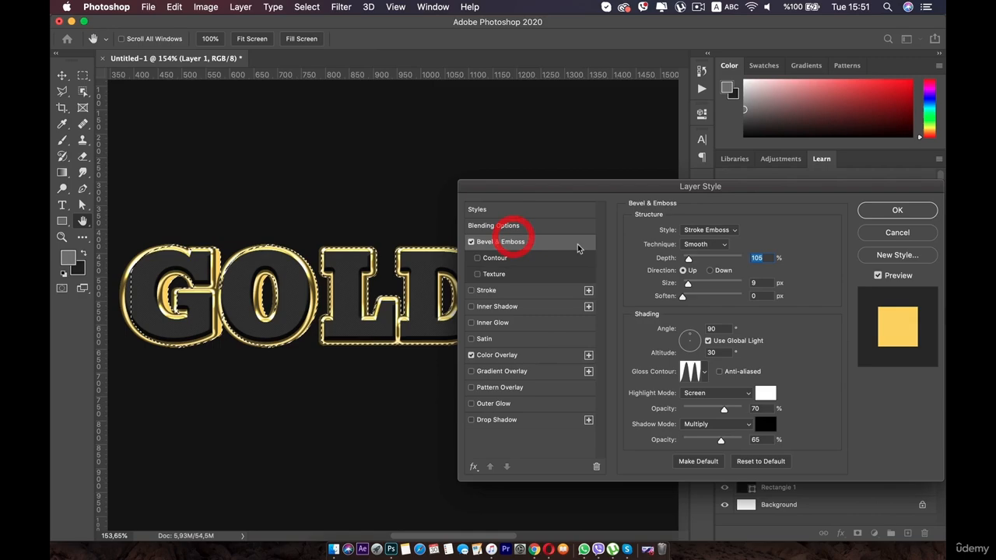
{"action": "left_click", "coordinate": [733, 232]}
{"action": "left_click", "coordinate": [713, 214]}
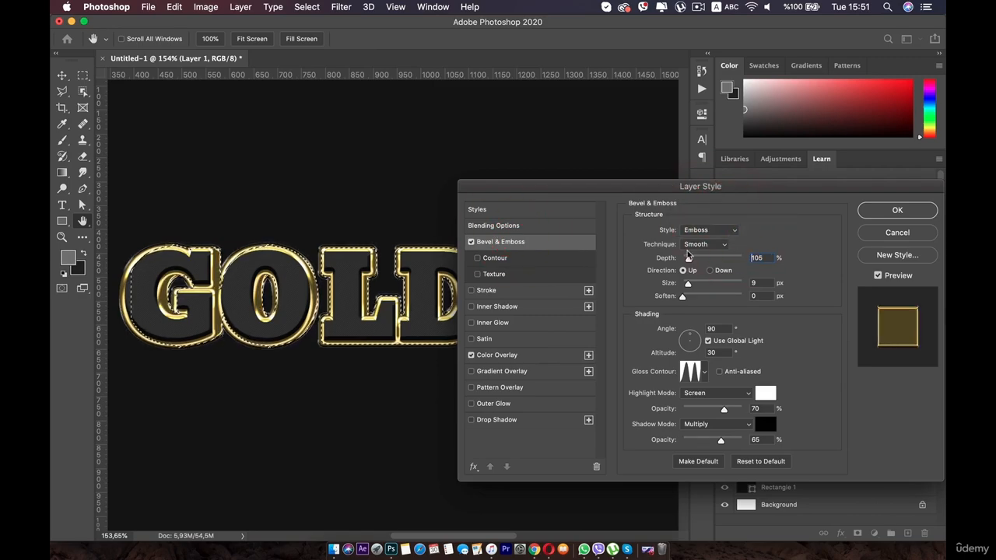
{"action": "left_click", "coordinate": [702, 229]}
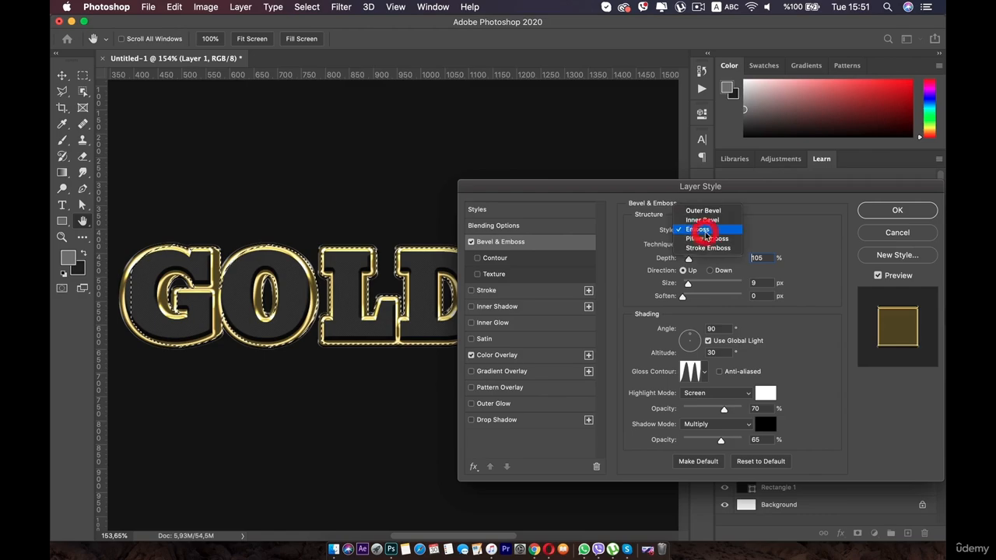
{"action": "left_click", "coordinate": [702, 223]}
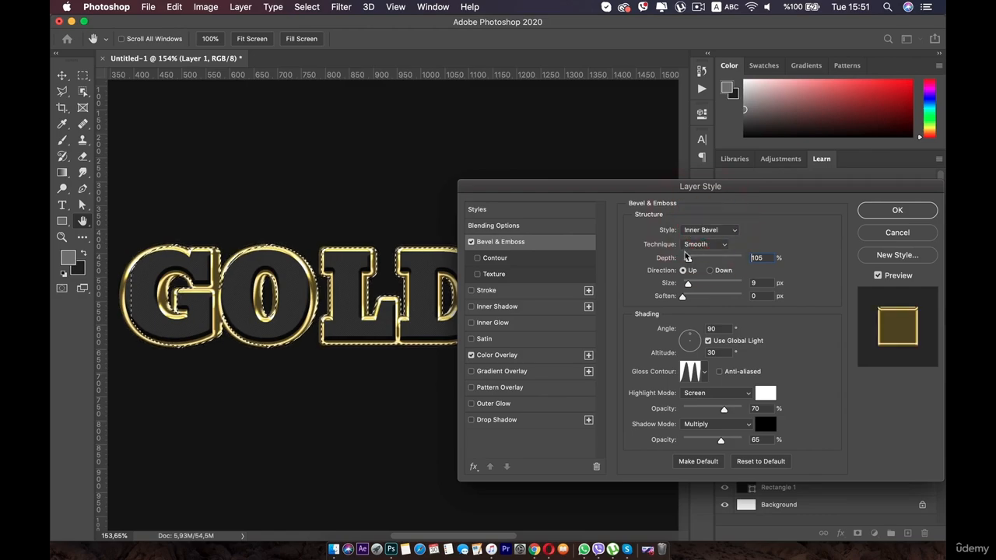
{"action": "left_click_drag", "start_coordinate": [695, 261], "coordinate": [714, 260]}
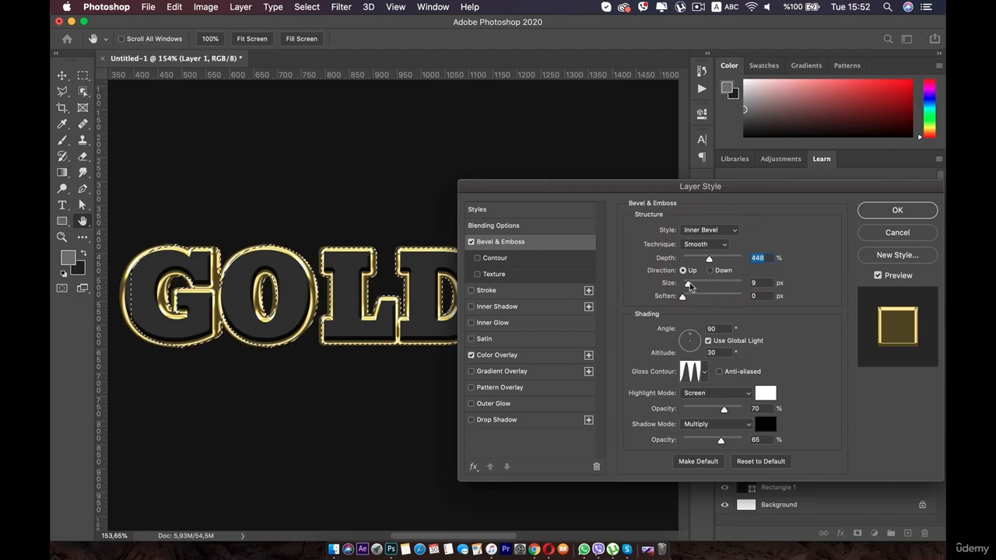
{"action": "left_click_drag", "start_coordinate": [688, 286], "coordinate": [693, 285]}
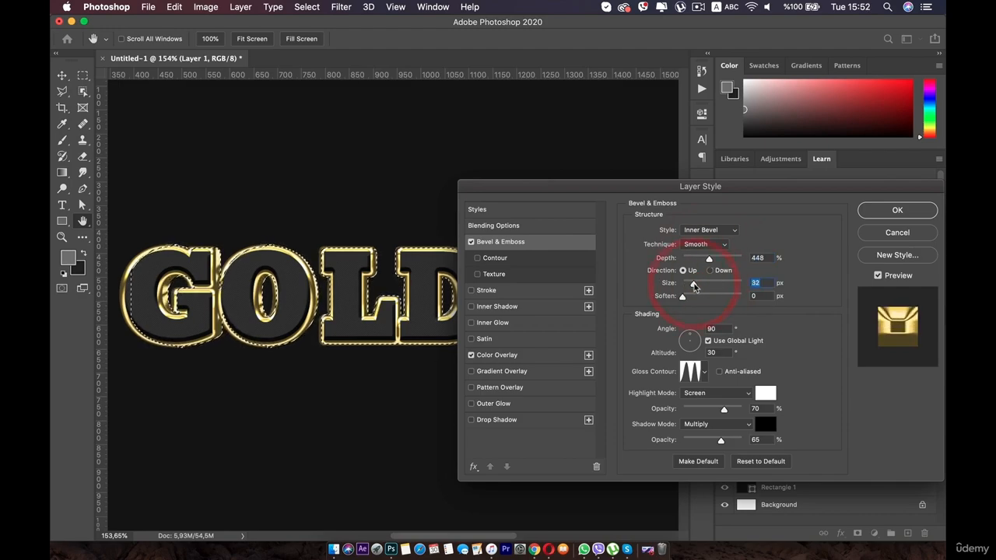
Give the bevel the double-peaked ring gloss contour, with 72% highlight opacity and 58% shadow opacity, and apply the layer style.
{"action": "left_click", "coordinate": [703, 373]}
{"action": "left_click", "coordinate": [708, 420]}
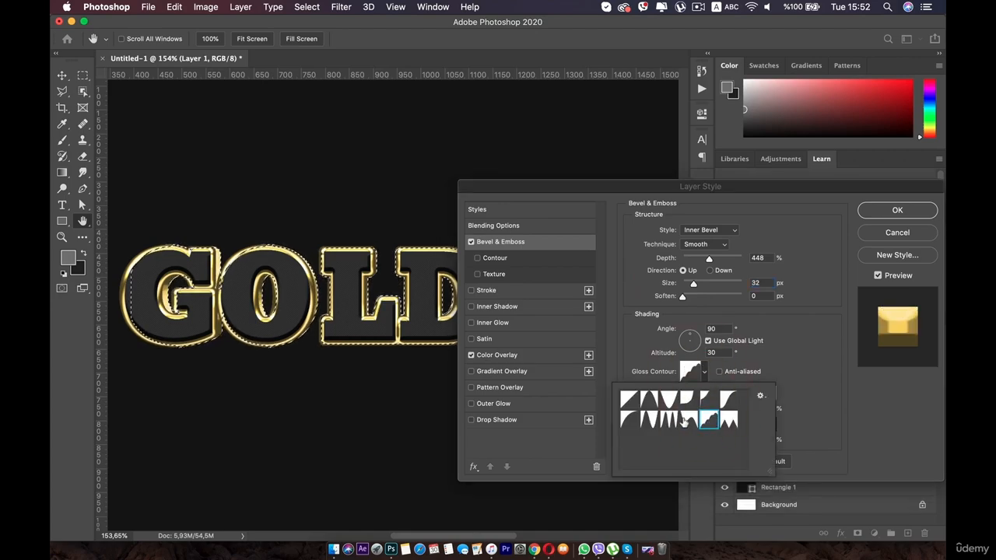
{"action": "left_click", "coordinate": [687, 420]}
{"action": "left_click", "coordinate": [667, 420]}
{"action": "left_click", "coordinate": [649, 419]}
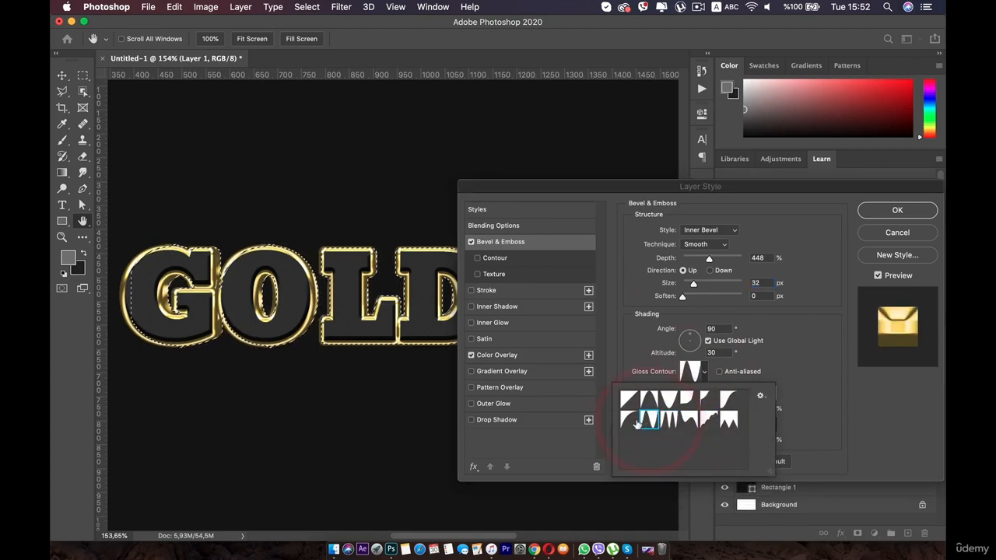
{"action": "left_click", "coordinate": [630, 419]}
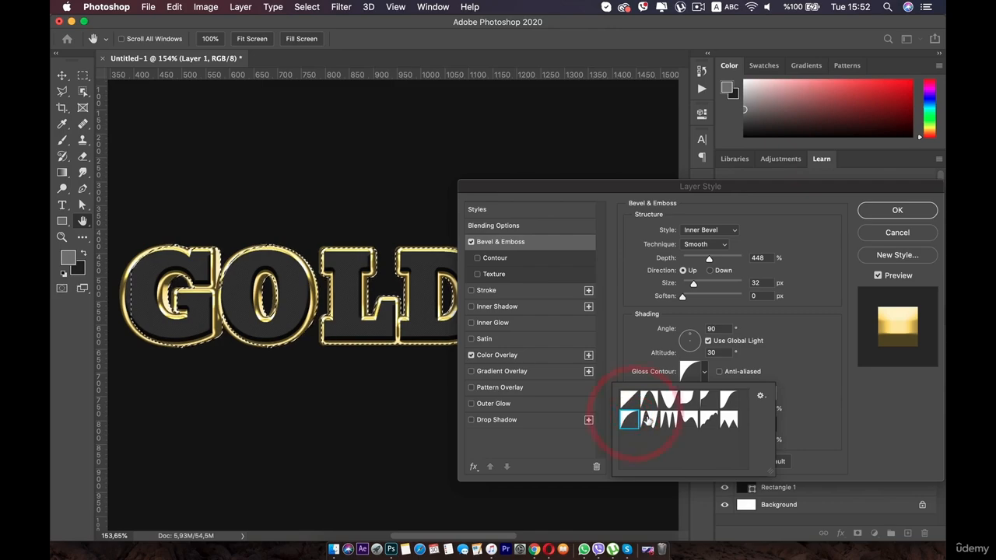
{"action": "left_click", "coordinate": [648, 420]}
{"action": "left_click", "coordinate": [804, 369]}
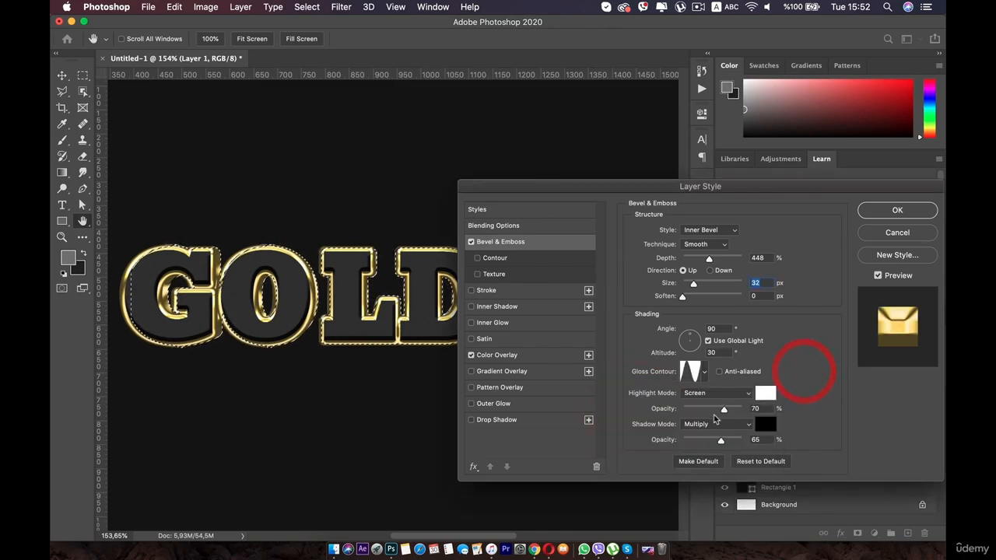
{"action": "left_click_drag", "start_coordinate": [711, 414], "coordinate": [717, 443]}
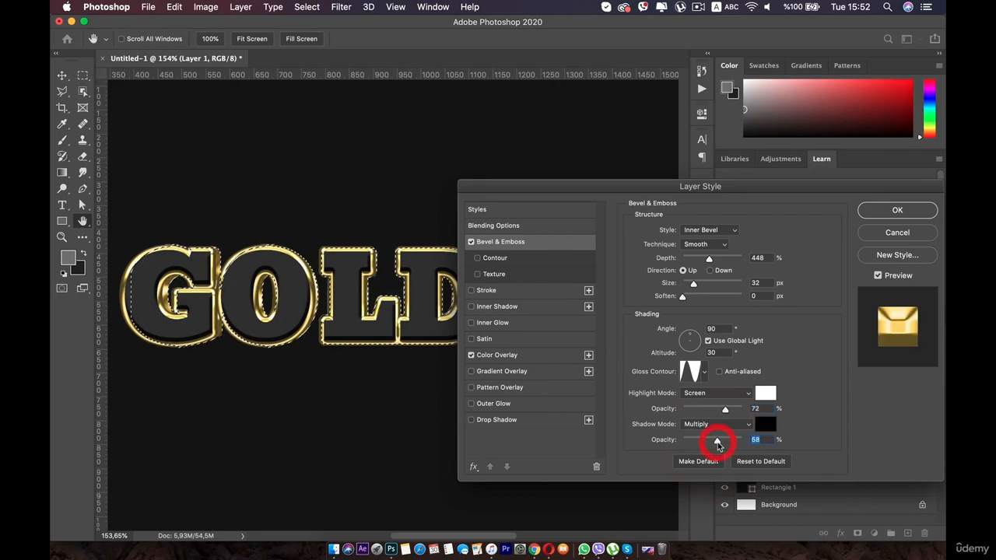
{"action": "left_click", "coordinate": [871, 210]}
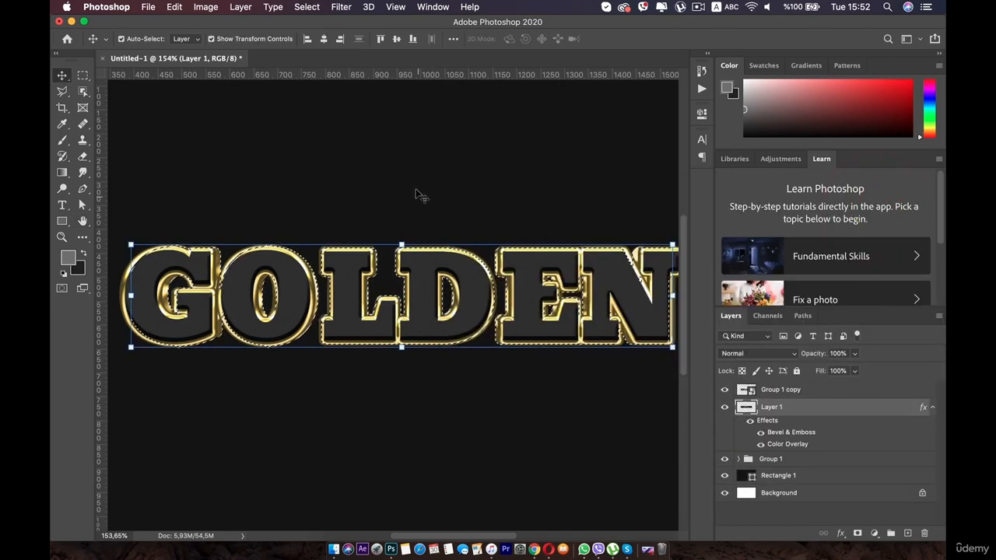
Deselect the text-shaped selection and inspect the bevelled GOLDEN lettering.
{"action": "left_click", "coordinate": [416, 190]}
{"action": "scroll", "coordinate": [416, 190], "scroll_direction": "down", "scroll_amount": 3}
{"action": "key", "text": "super+d"}
{"action": "key", "text": "super+d"}
{"action": "key", "text": "super+d"}
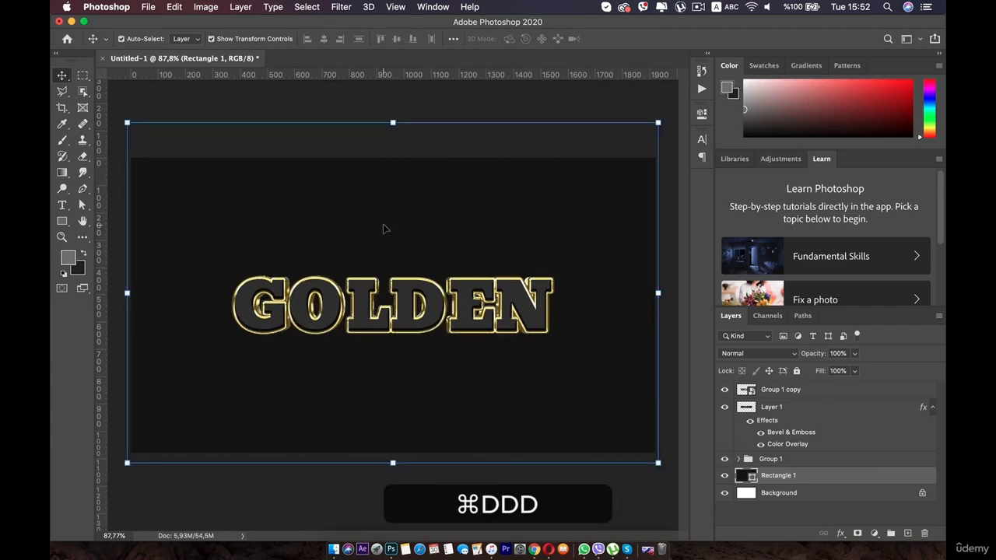
{"action": "left_click", "coordinate": [384, 226]}
{"action": "scroll", "coordinate": [383, 226], "scroll_direction": "up", "scroll_amount": 5}
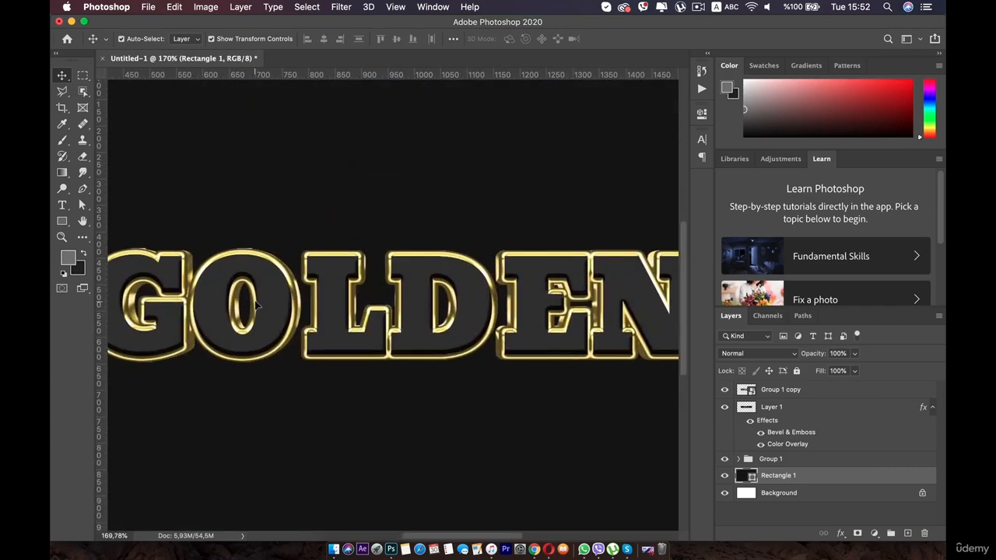
{"action": "scroll", "coordinate": [257, 305], "scroll_direction": "down", "scroll_amount": 3}
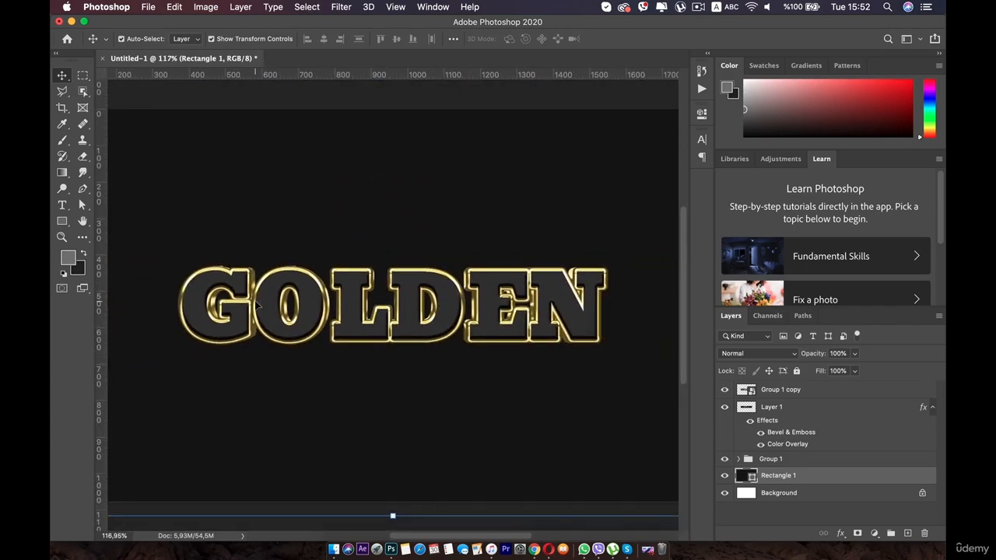
Combine the Layer 1 and Group 1 copy layers into a single smart object.
{"action": "left_click", "coordinate": [816, 411]}
{"action": "left_click", "coordinate": [826, 390], "text": "shift"}
{"action": "right_click", "coordinate": [825, 391]}
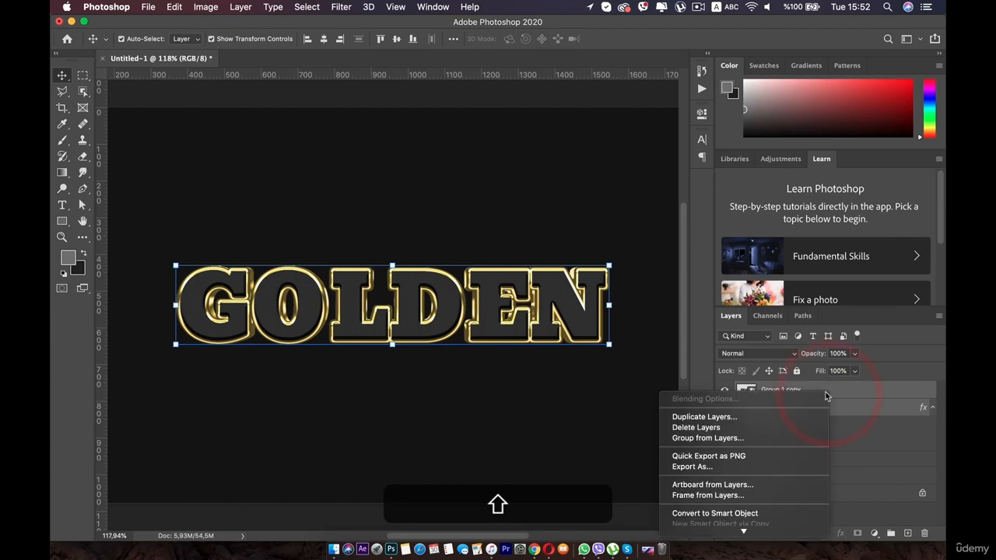
{"action": "scroll", "coordinate": [747, 428], "scroll_direction": "down", "scroll_amount": 5}
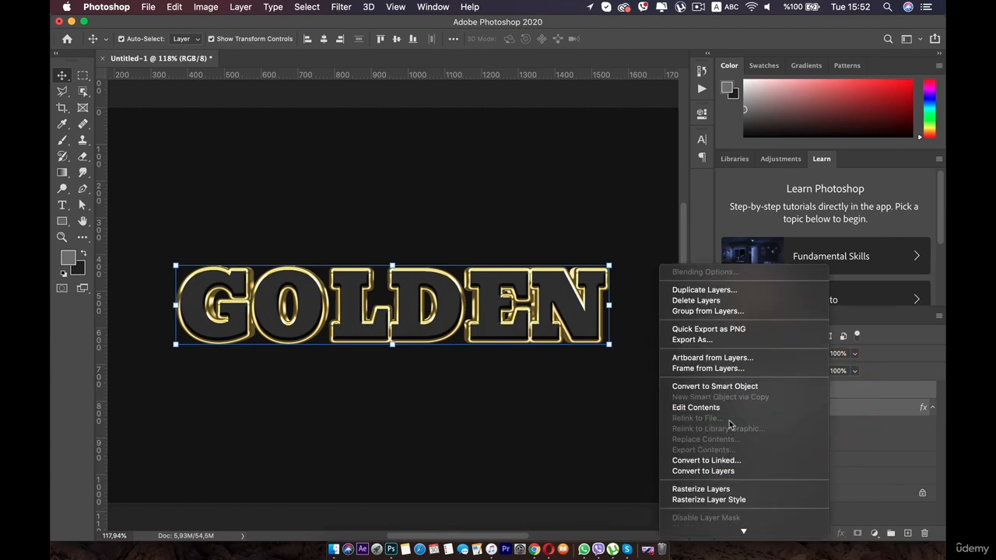
{"action": "left_click", "coordinate": [731, 386]}
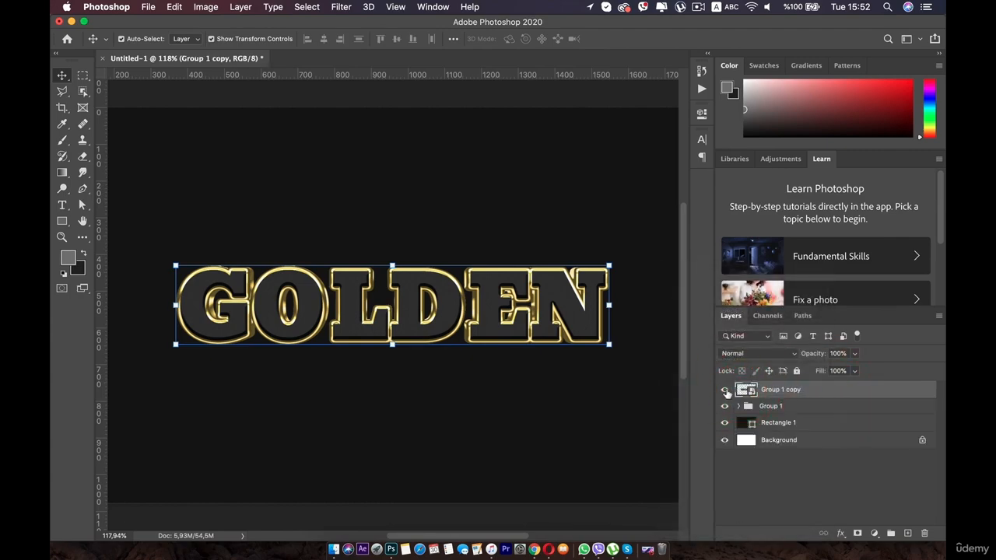
Compare the lettering with its layers shown and hidden, leaving Group 1 hidden and the smart object visible.
{"action": "left_click", "coordinate": [725, 390]}
{"action": "left_click", "coordinate": [725, 390]}
{"action": "left_click", "coordinate": [725, 390]}
{"action": "left_click", "coordinate": [724, 389]}
{"action": "left_click", "coordinate": [427, 415]}
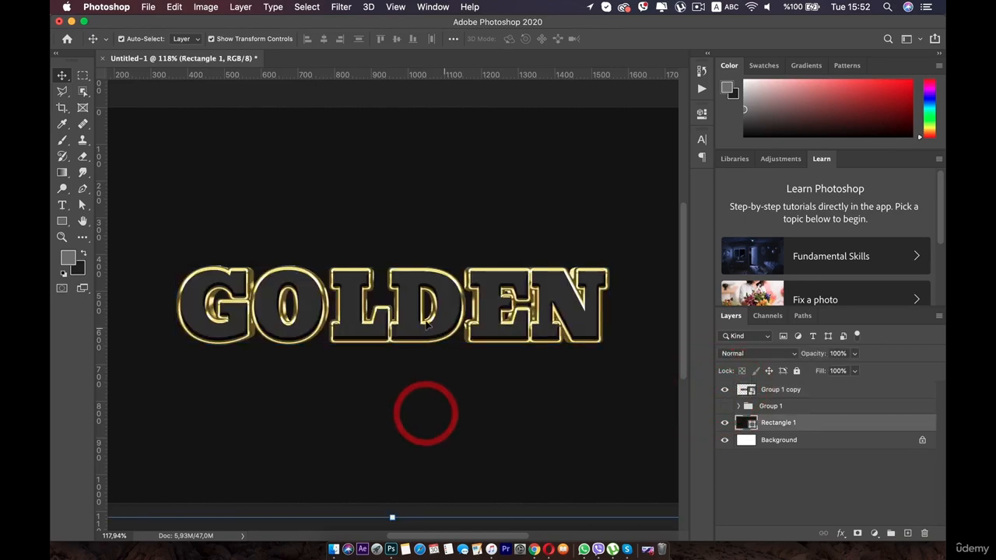
Add a new layer above Group 1 copy and set the Brush to a fully round 140 px tip with 15% hardness.
{"action": "left_click", "coordinate": [437, 296]}
{"action": "left_click", "coordinate": [907, 532]}
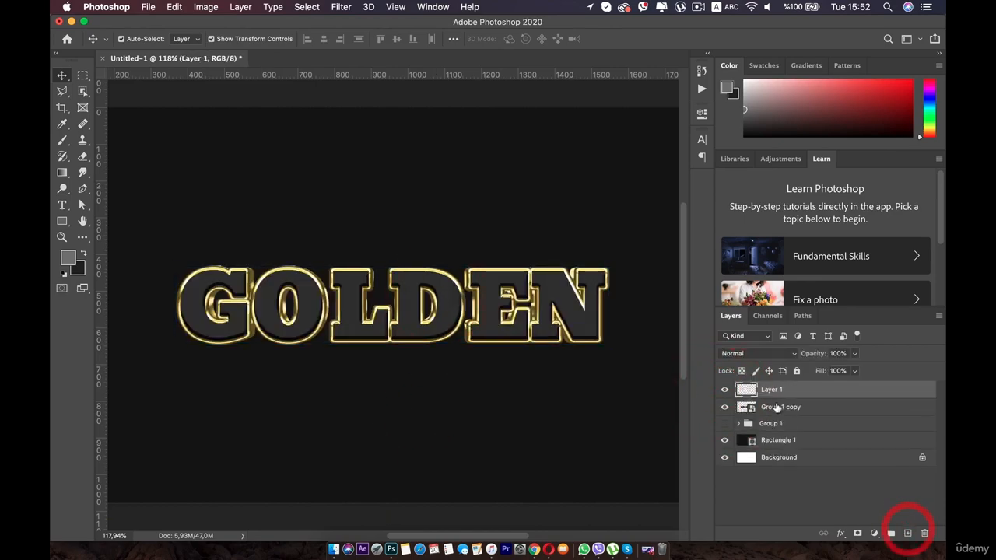
{"action": "left_click", "coordinate": [61, 140]}
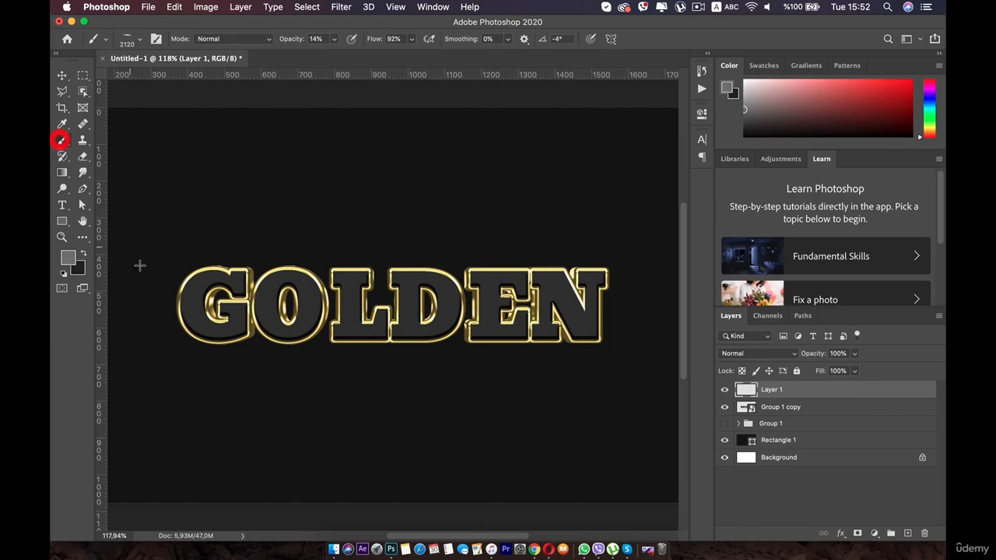
{"action": "right_click", "coordinate": [217, 254]}
{"action": "key", "text": "shift"}
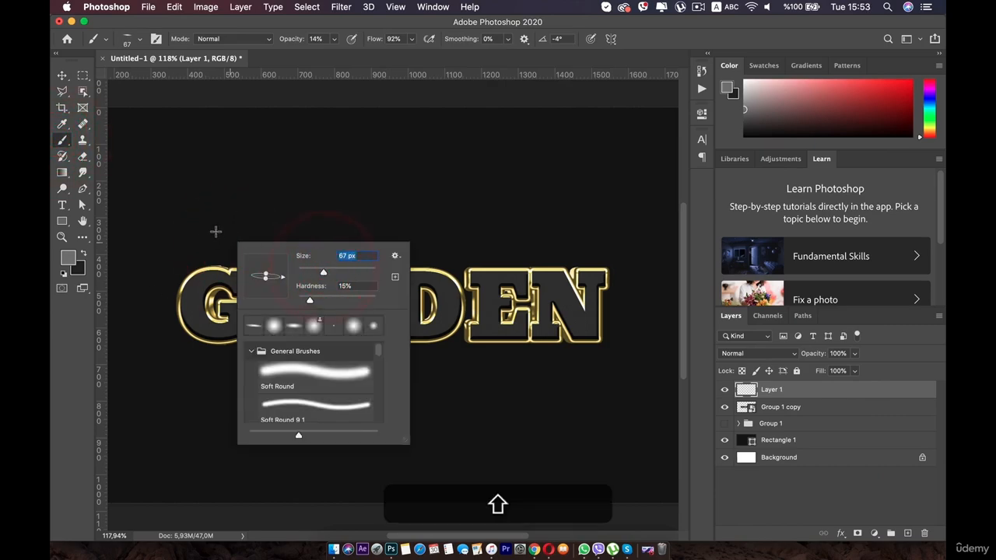
{"action": "left_click", "coordinate": [261, 319]}
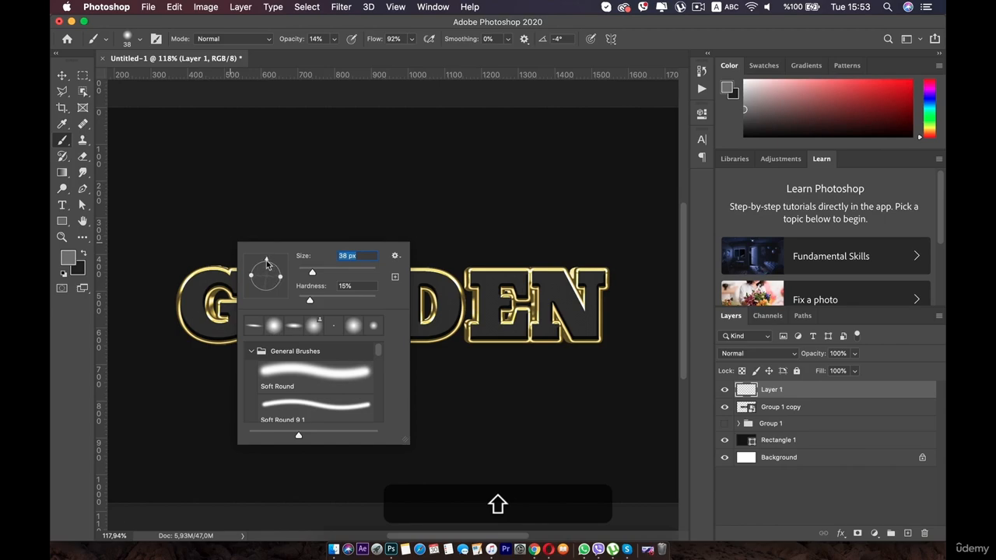
{"action": "left_click_drag", "start_coordinate": [314, 274], "coordinate": [333, 273]}
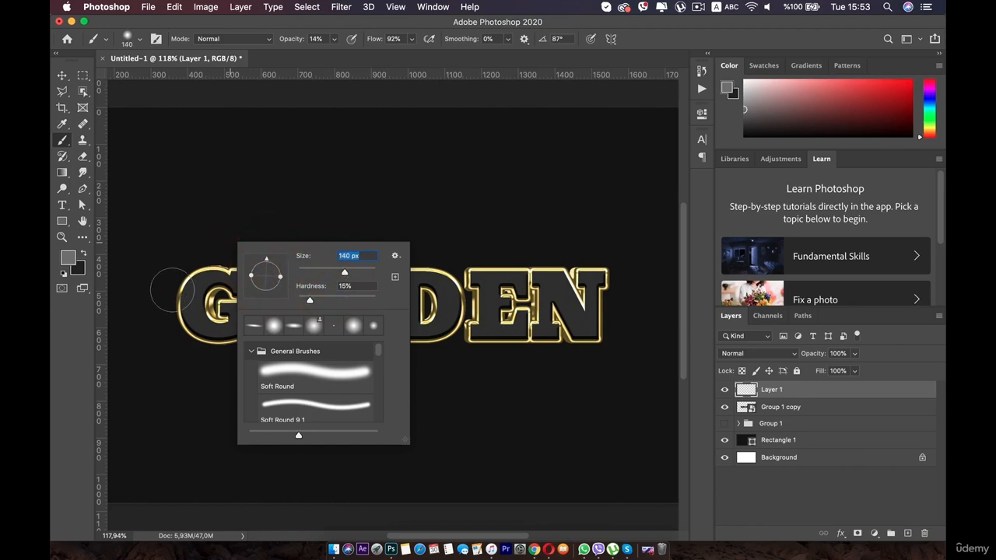
{"action": "mouse_move", "coordinate": [185, 280]}
{"action": "left_mouse_down"}
{"action": "mouse_move", "coordinate": [168, 334]}
{"action": "mouse_move", "coordinate": [188, 307]}
{"action": "mouse_move", "coordinate": [184, 325]}
{"action": "mouse_move", "coordinate": [205, 312]}
{"action": "left_mouse_up"}
{"action": "key", "text": "super+z"}
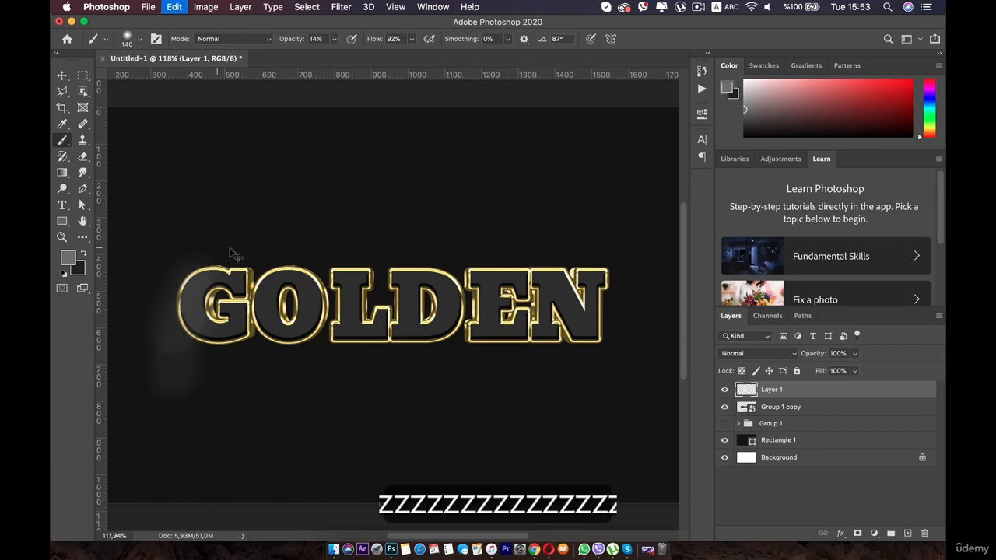
{"action": "key", "text": "super+z"}
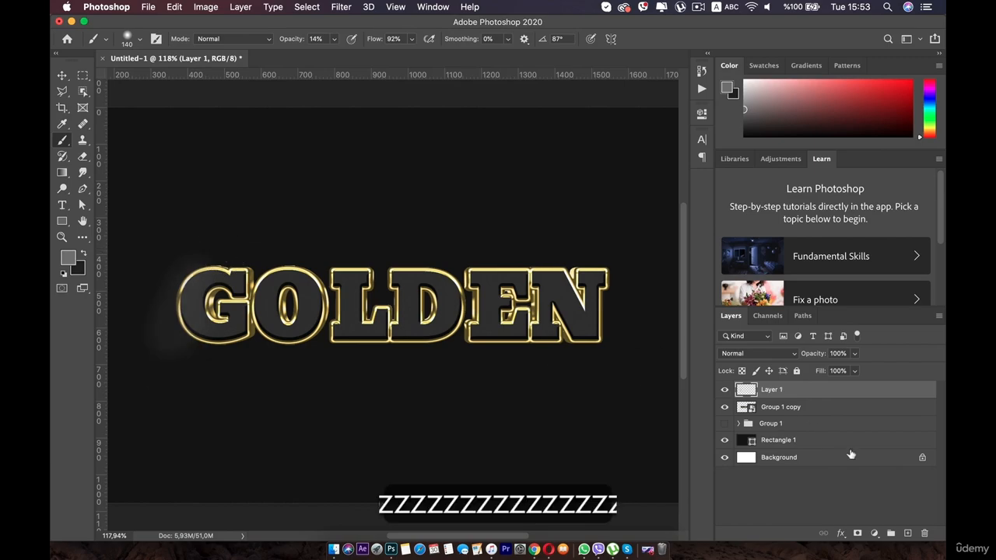
Clip the new layer to Group 1 copy and choose a light orange foreground colour for the brush.
{"action": "left_click", "coordinate": [756, 395], "text": "alt"}
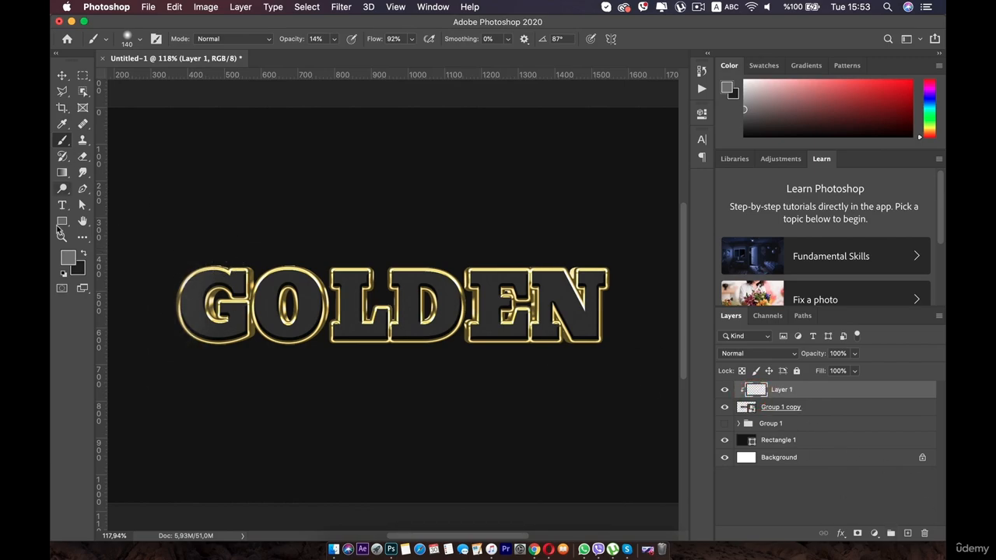
{"action": "left_click", "coordinate": [67, 260]}
{"action": "left_click_drag", "start_coordinate": [673, 410], "coordinate": [672, 427]}
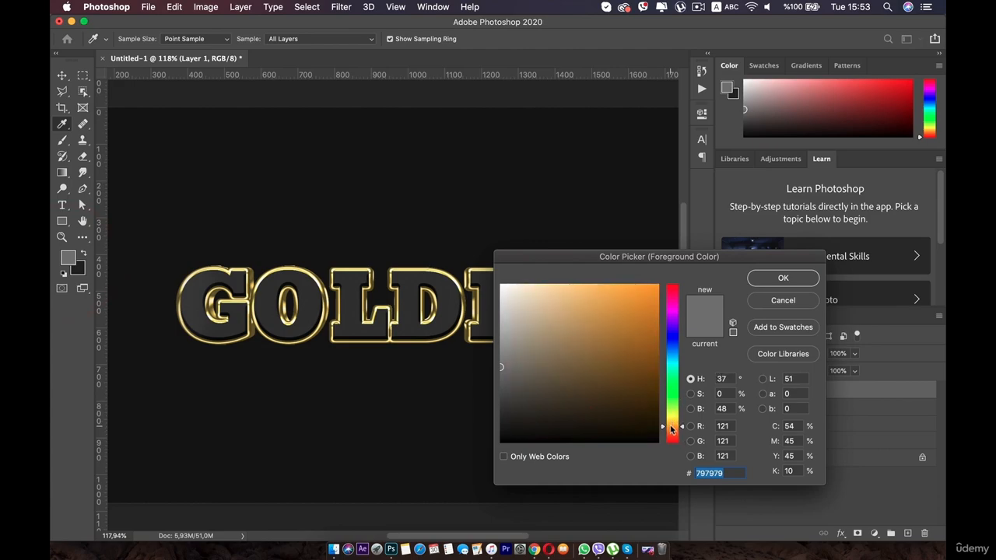
{"action": "left_click", "coordinate": [658, 423]}
{"action": "left_click", "coordinate": [596, 285]}
{"action": "left_click", "coordinate": [782, 278]}
{"action": "key", "text": "b"}
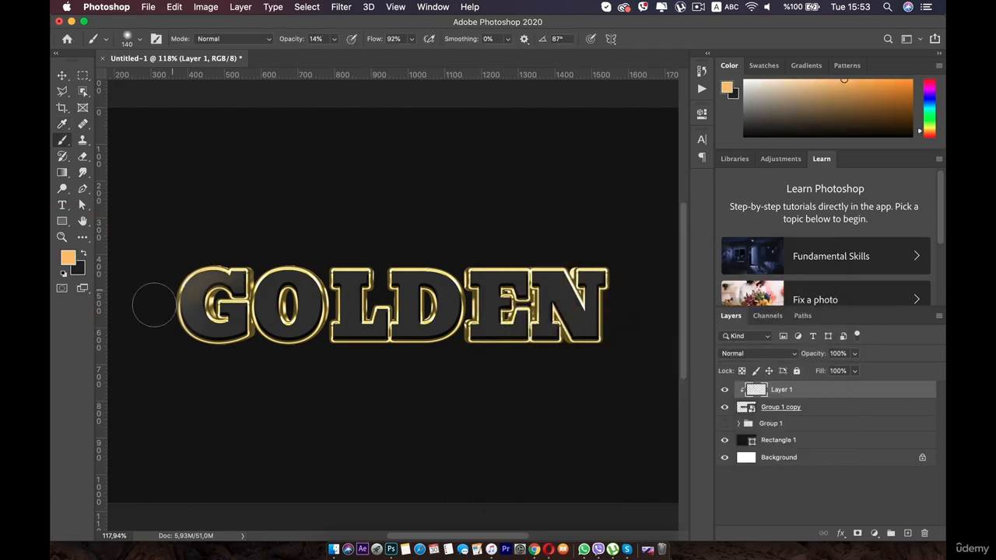
Test the orange brush on the letter G, undo the strokes, and set the clipped layer's blend mode to Overlay.
{"action": "mouse_move", "coordinate": [206, 280]}
{"action": "left_mouse_down"}
{"action": "mouse_move", "coordinate": [156, 325]}
{"action": "mouse_move", "coordinate": [179, 321]}
{"action": "mouse_move", "coordinate": [220, 296]}
{"action": "left_mouse_up"}
{"action": "key", "text": "super+z"}
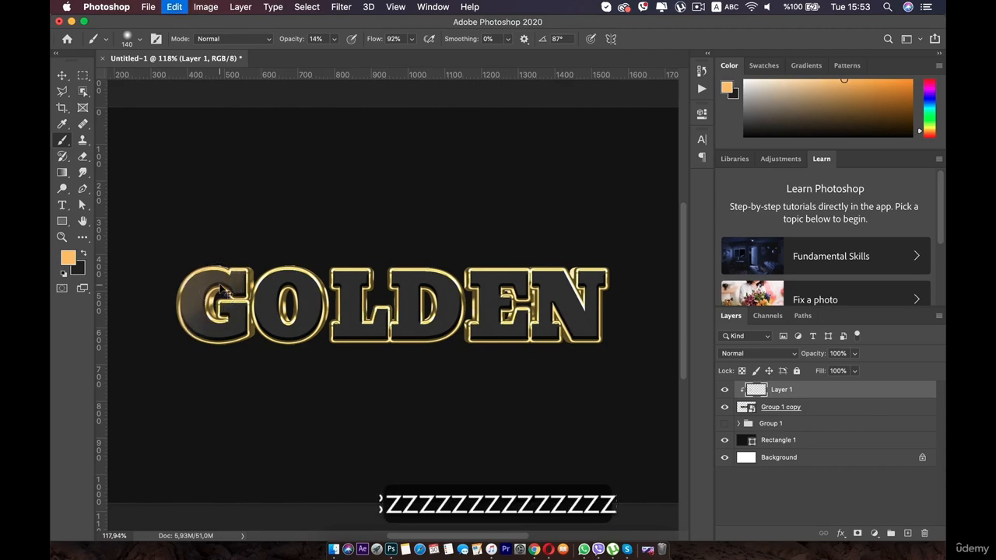
{"action": "left_click", "coordinate": [792, 353]}
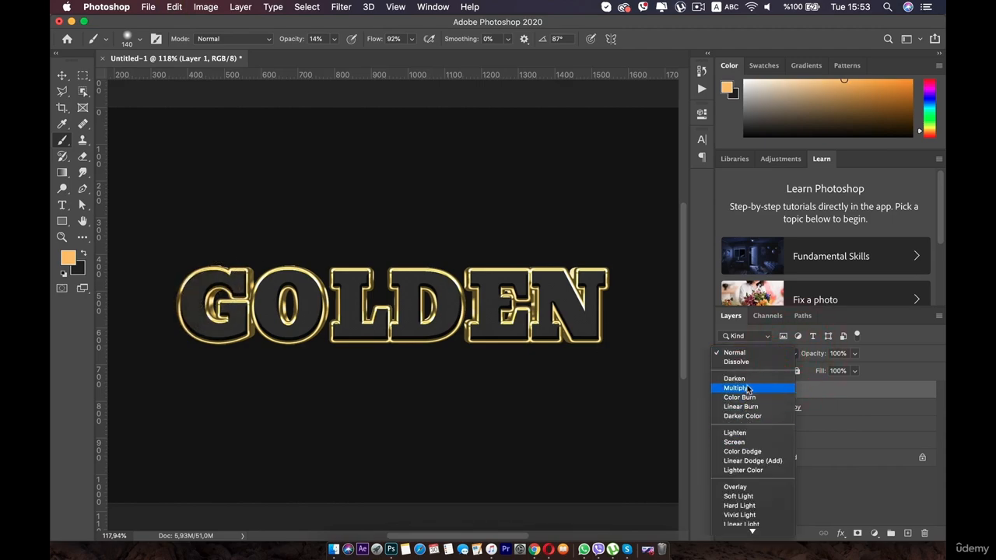
{"action": "left_click", "coordinate": [740, 488]}
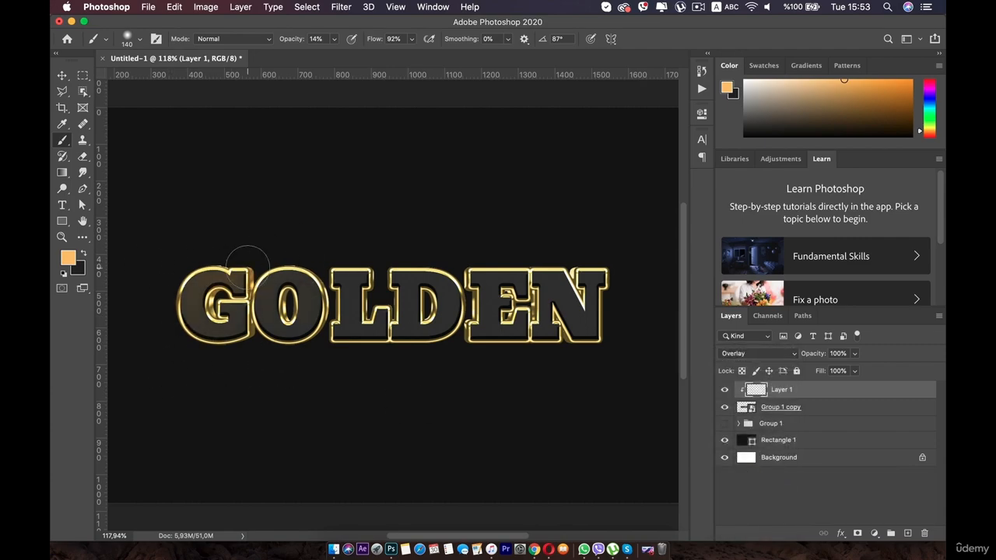
Undo the last test stroke, enlarge the brush to 412 px and paint light orange across the whole GOLDEN lettering on Layer 1.
{"action": "key", "text": "super+z"}
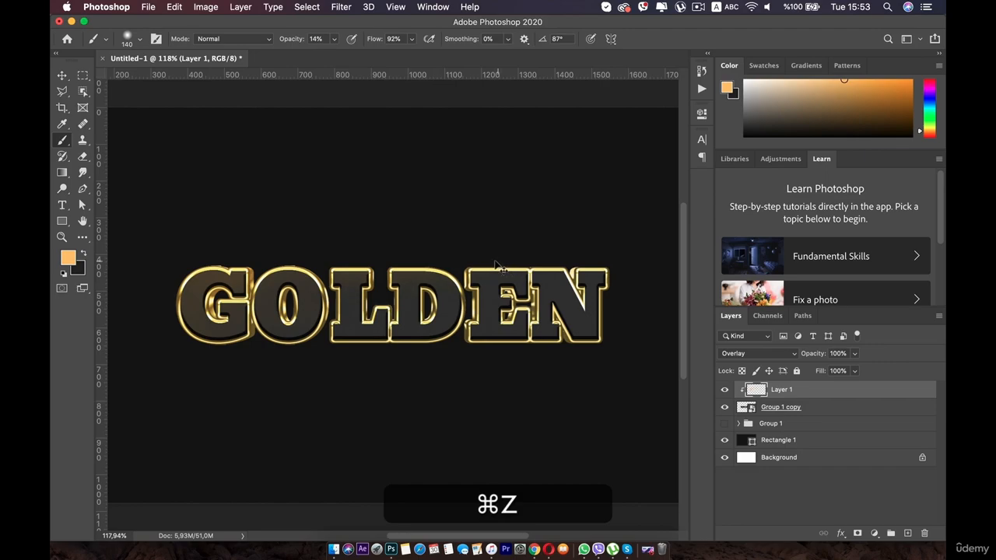
{"action": "right_click", "coordinate": [427, 251]}
{"action": "left_click_drag", "start_coordinate": [542, 281], "coordinate": [553, 282]}
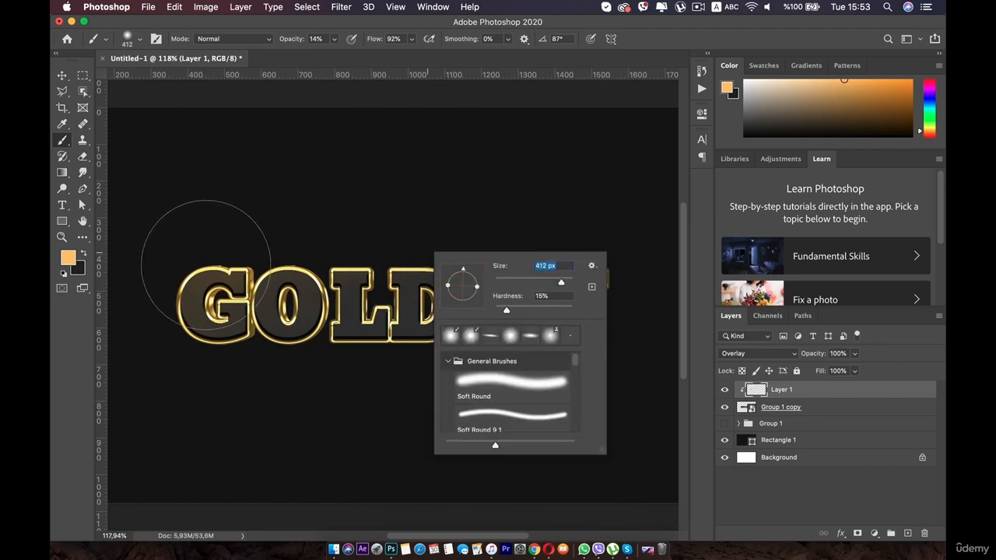
{"action": "left_click", "coordinate": [165, 281]}
{"action": "mouse_move", "coordinate": [323, 389]}
{"action": "left_mouse_down"}
{"action": "mouse_move", "coordinate": [568, 363]}
{"action": "mouse_move", "coordinate": [591, 345]}
{"action": "mouse_move", "coordinate": [606, 289]}
{"action": "mouse_move", "coordinate": [545, 245]}
{"action": "mouse_move", "coordinate": [267, 262]}
{"action": "mouse_move", "coordinate": [277, 345]}
{"action": "mouse_move", "coordinate": [515, 310]}
{"action": "mouse_move", "coordinate": [609, 283]}
{"action": "mouse_move", "coordinate": [364, 230]}
{"action": "mouse_move", "coordinate": [247, 242]}
{"action": "mouse_move", "coordinate": [275, 327]}
{"action": "mouse_move", "coordinate": [505, 344]}
{"action": "mouse_move", "coordinate": [489, 389]}
{"action": "mouse_move", "coordinate": [540, 374]}
{"action": "mouse_move", "coordinate": [358, 392]}
{"action": "mouse_move", "coordinate": [224, 387]}
{"action": "mouse_move", "coordinate": [180, 320]}
{"action": "mouse_move", "coordinate": [325, 277]}
{"action": "mouse_move", "coordinate": [574, 274]}
{"action": "left_mouse_up"}
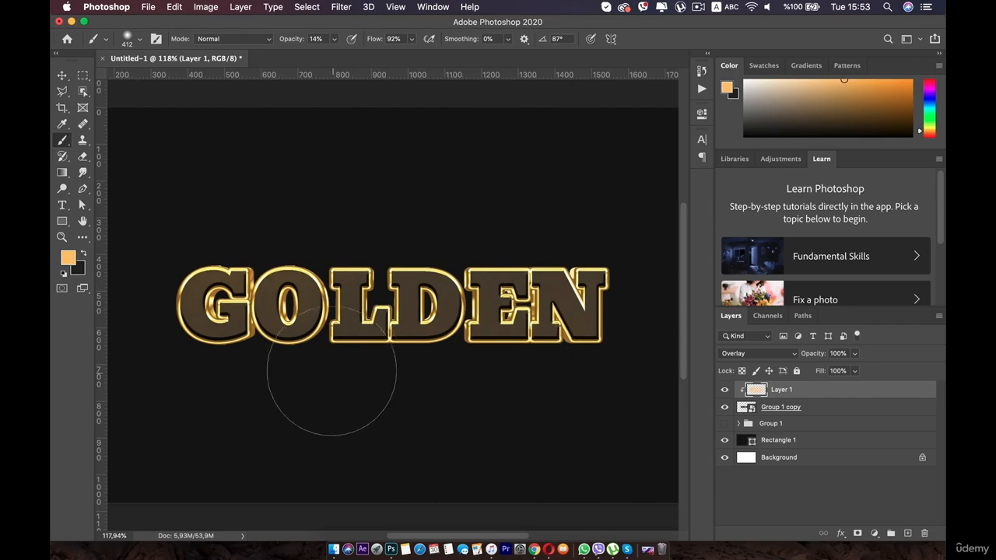
Add a layer mask to Layer 1 and set black as the foreground colour with white (ffffff) as the background colour.
{"action": "scroll", "coordinate": [337, 363], "scroll_direction": "down", "scroll_amount": 5}
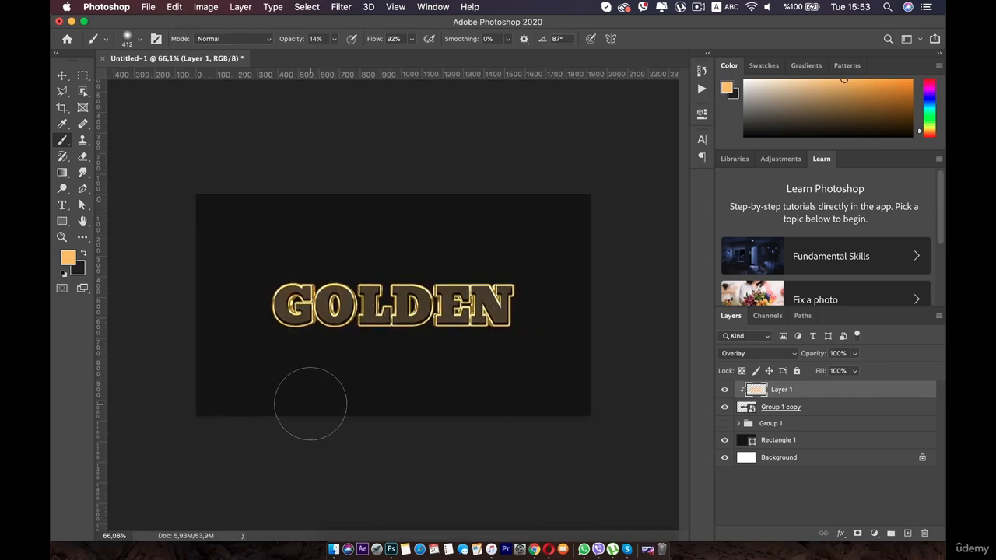
{"action": "scroll", "coordinate": [312, 404], "scroll_direction": "up", "scroll_amount": 5}
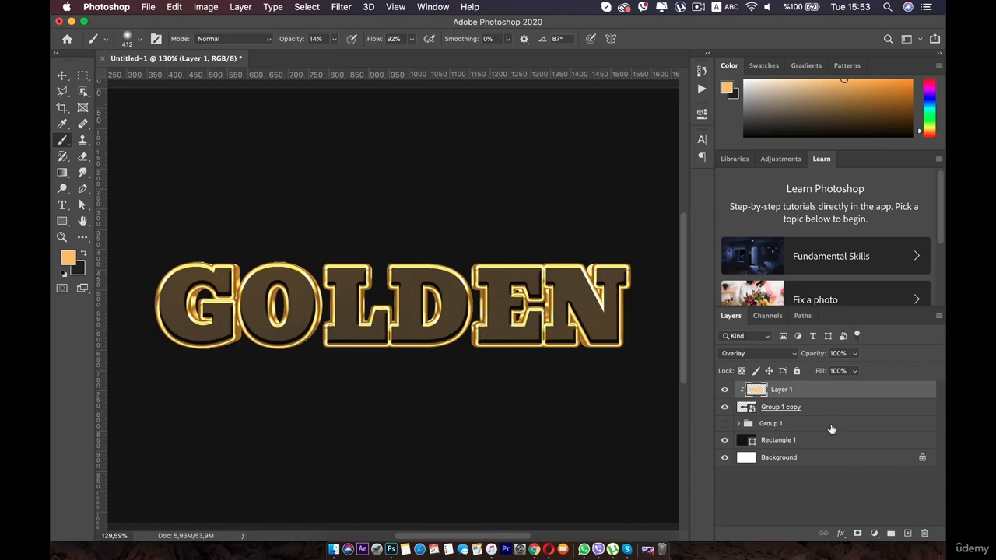
{"action": "left_click", "coordinate": [857, 534]}
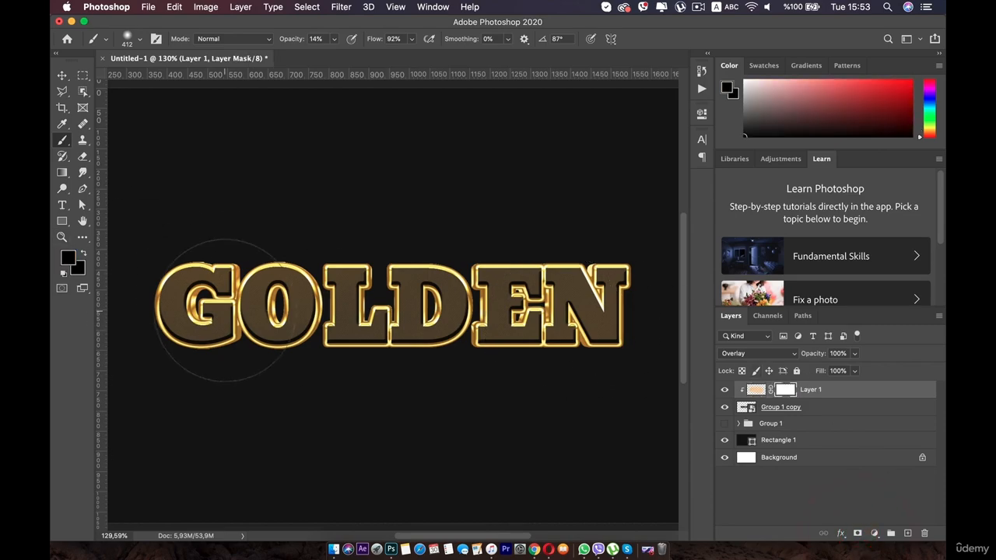
{"action": "left_click", "coordinate": [71, 259]}
{"action": "left_click", "coordinate": [474, 262]}
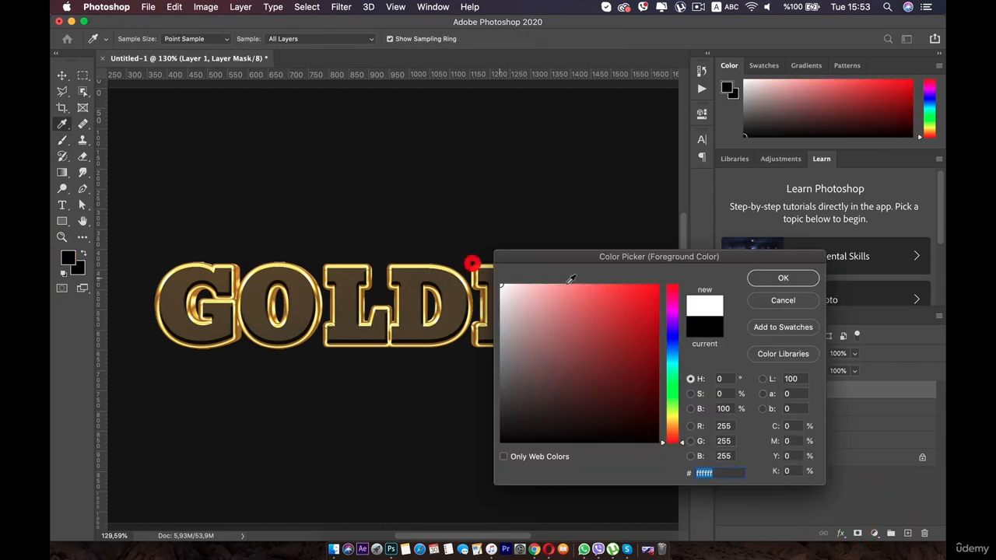
{"action": "left_click", "coordinate": [770, 275]}
{"action": "key", "text": "x"}
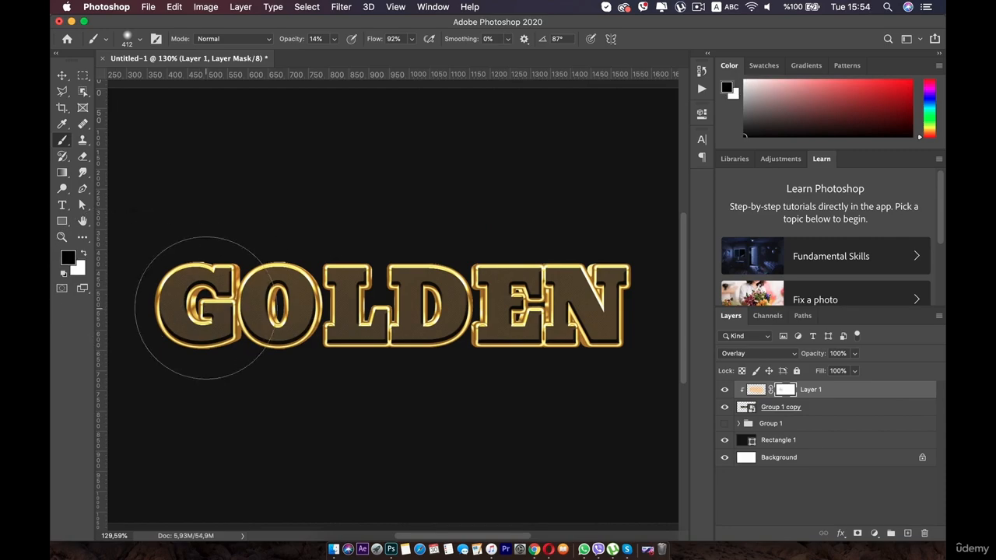
Reduce the brush to 67 px and paint black on Layer 1's mask over the letter faces to soften the orange glow.
{"action": "right_click", "coordinate": [217, 308]}
{"action": "mouse_move", "coordinate": [350, 335]}
{"action": "left_mouse_down"}
{"action": "mouse_move", "coordinate": [233, 322]}
{"action": "mouse_move", "coordinate": [309, 332]}
{"action": "left_mouse_up"}
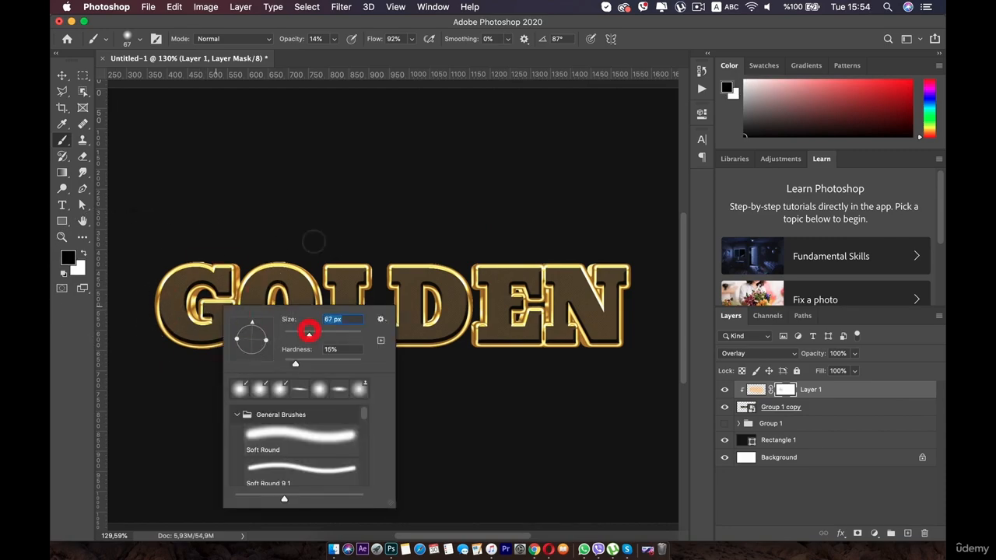
{"action": "mouse_move", "coordinate": [171, 311]}
{"action": "left_mouse_down"}
{"action": "mouse_move", "coordinate": [219, 317]}
{"action": "mouse_move", "coordinate": [168, 332]}
{"action": "mouse_move", "coordinate": [187, 296]}
{"action": "mouse_move", "coordinate": [178, 285]}
{"action": "mouse_move", "coordinate": [220, 286]}
{"action": "mouse_move", "coordinate": [188, 300]}
{"action": "mouse_move", "coordinate": [190, 314]}
{"action": "mouse_move", "coordinate": [184, 274]}
{"action": "mouse_move", "coordinate": [215, 288]}
{"action": "mouse_move", "coordinate": [267, 287]}
{"action": "mouse_move", "coordinate": [260, 300]}
{"action": "mouse_move", "coordinate": [251, 280]}
{"action": "mouse_move", "coordinate": [263, 322]}
{"action": "mouse_move", "coordinate": [315, 313]}
{"action": "mouse_move", "coordinate": [263, 296]}
{"action": "mouse_move", "coordinate": [288, 279]}
{"action": "mouse_move", "coordinate": [252, 310]}
{"action": "mouse_move", "coordinate": [282, 323]}
{"action": "mouse_move", "coordinate": [300, 303]}
{"action": "mouse_move", "coordinate": [287, 277]}
{"action": "mouse_move", "coordinate": [261, 301]}
{"action": "mouse_move", "coordinate": [237, 281]}
{"action": "mouse_move", "coordinate": [268, 270]}
{"action": "mouse_move", "coordinate": [270, 323]}
{"action": "mouse_move", "coordinate": [285, 332]}
{"action": "mouse_move", "coordinate": [275, 333]}
{"action": "mouse_move", "coordinate": [333, 290]}
{"action": "mouse_move", "coordinate": [333, 312]}
{"action": "mouse_move", "coordinate": [346, 308]}
{"action": "mouse_move", "coordinate": [347, 275]}
{"action": "mouse_move", "coordinate": [336, 282]}
{"action": "mouse_move", "coordinate": [354, 279]}
{"action": "mouse_move", "coordinate": [336, 268]}
{"action": "mouse_move", "coordinate": [345, 335]}
{"action": "mouse_move", "coordinate": [376, 325]}
{"action": "mouse_move", "coordinate": [414, 291]}
{"action": "mouse_move", "coordinate": [402, 320]}
{"action": "mouse_move", "coordinate": [412, 336]}
{"action": "mouse_move", "coordinate": [399, 332]}
{"action": "mouse_move", "coordinate": [444, 316]}
{"action": "mouse_move", "coordinate": [449, 297]}
{"action": "mouse_move", "coordinate": [449, 312]}
{"action": "mouse_move", "coordinate": [444, 284]}
{"action": "mouse_move", "coordinate": [456, 295]}
{"action": "mouse_move", "coordinate": [395, 276]}
{"action": "left_mouse_up"}
{"action": "left_click", "coordinate": [516, 368]}
{"action": "scroll", "coordinate": [433, 350], "scroll_direction": "down", "scroll_amount": 5}
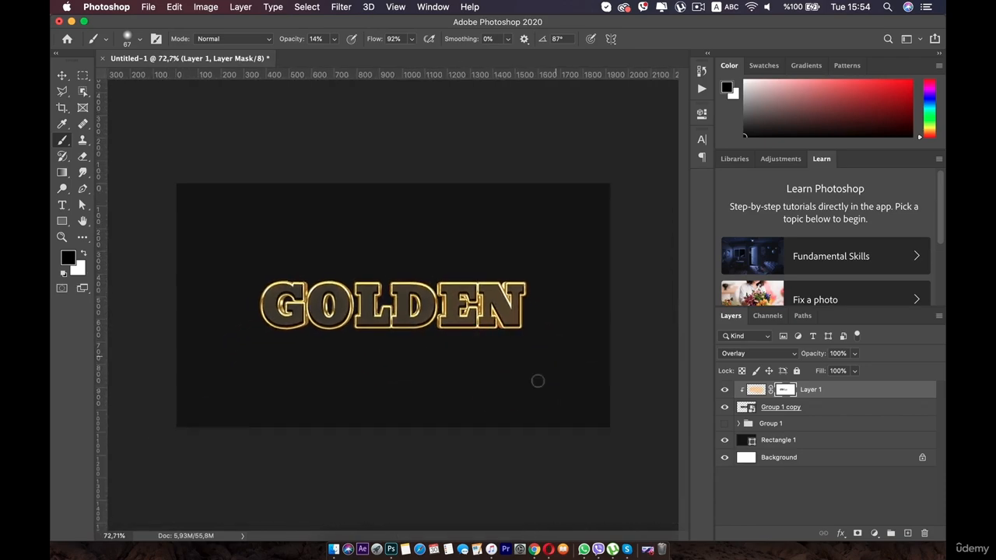